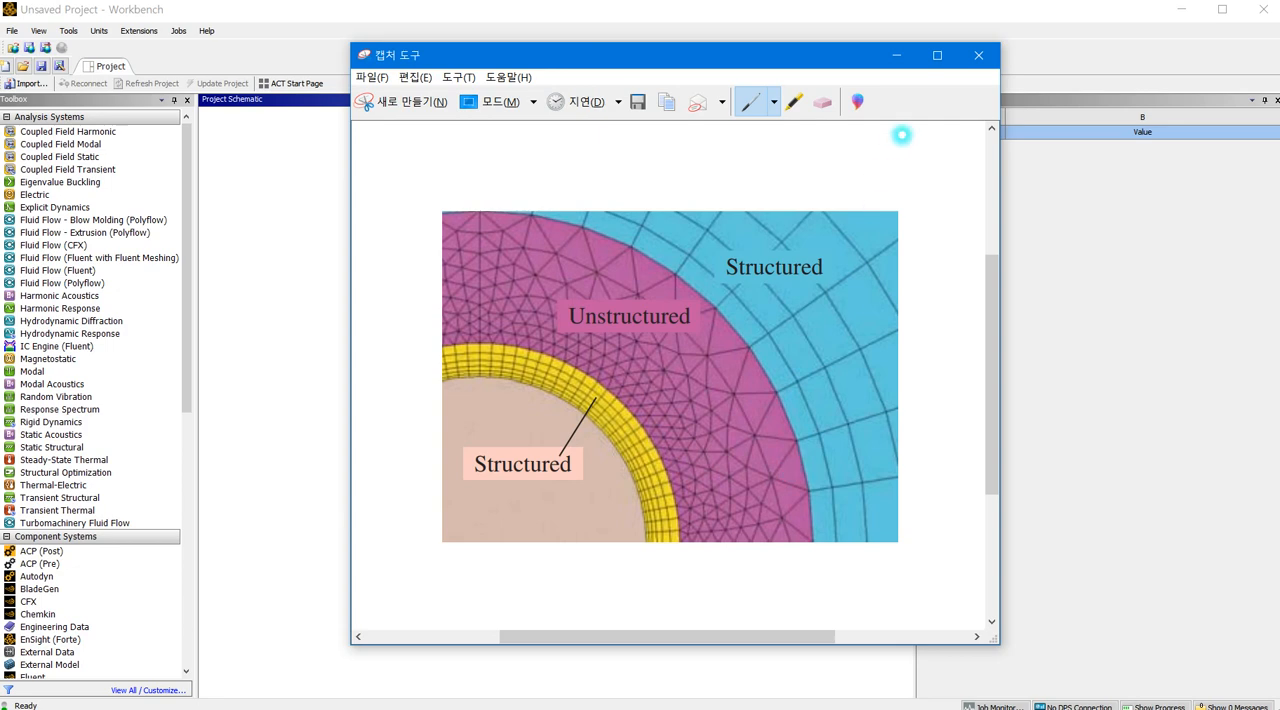
Step: Add a Fluid Flow (Fluent) system to the project schematic and set its geometry analysis type to 2D
click(900, 53)
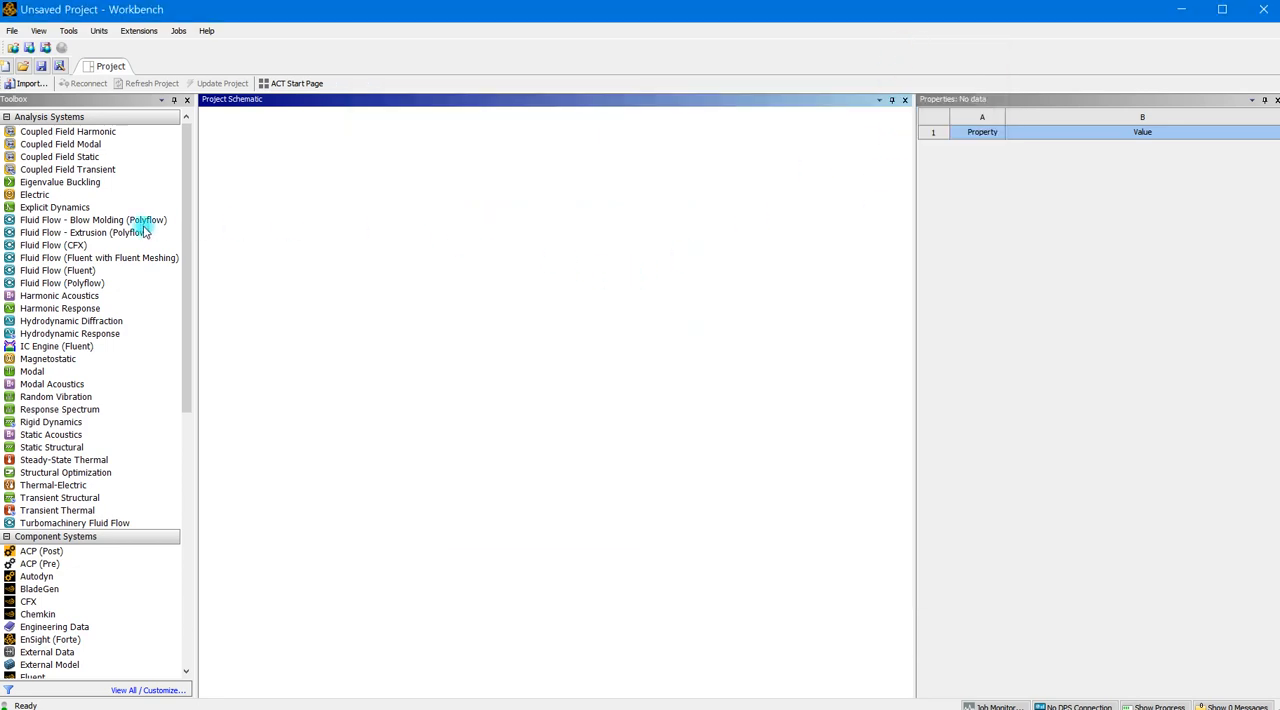
drag(57, 270, 224, 325)
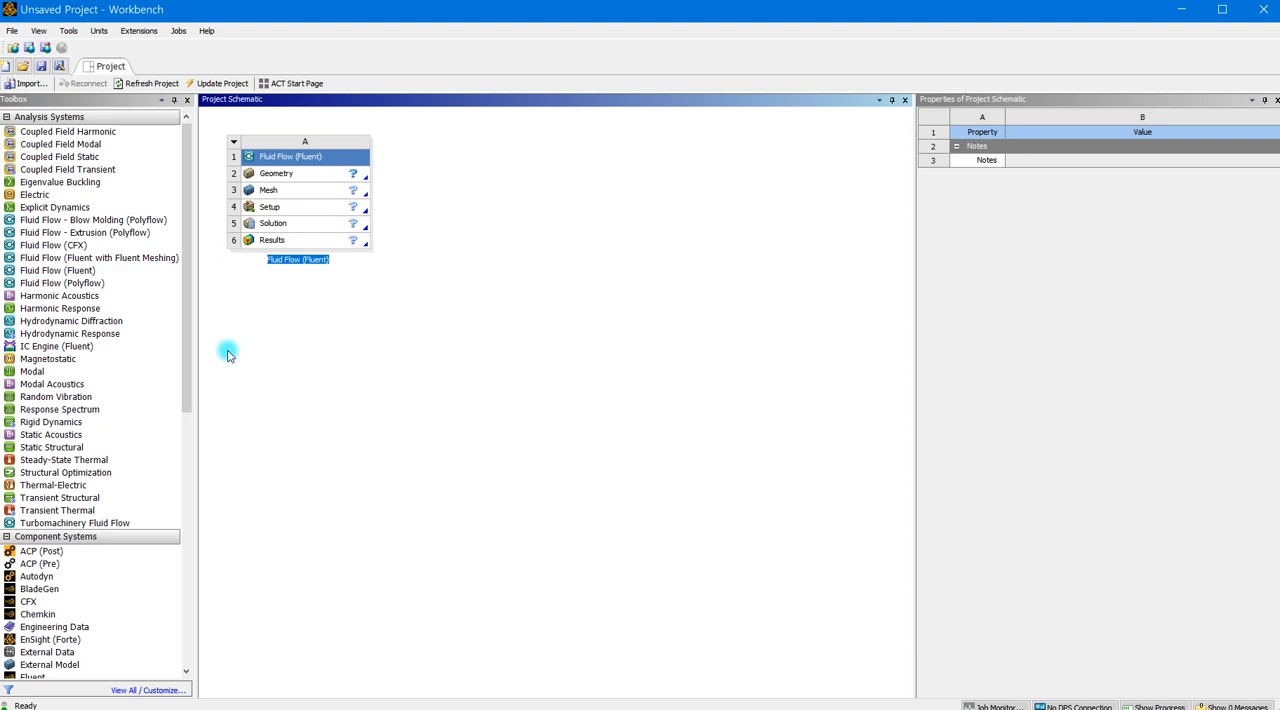
click(320, 175)
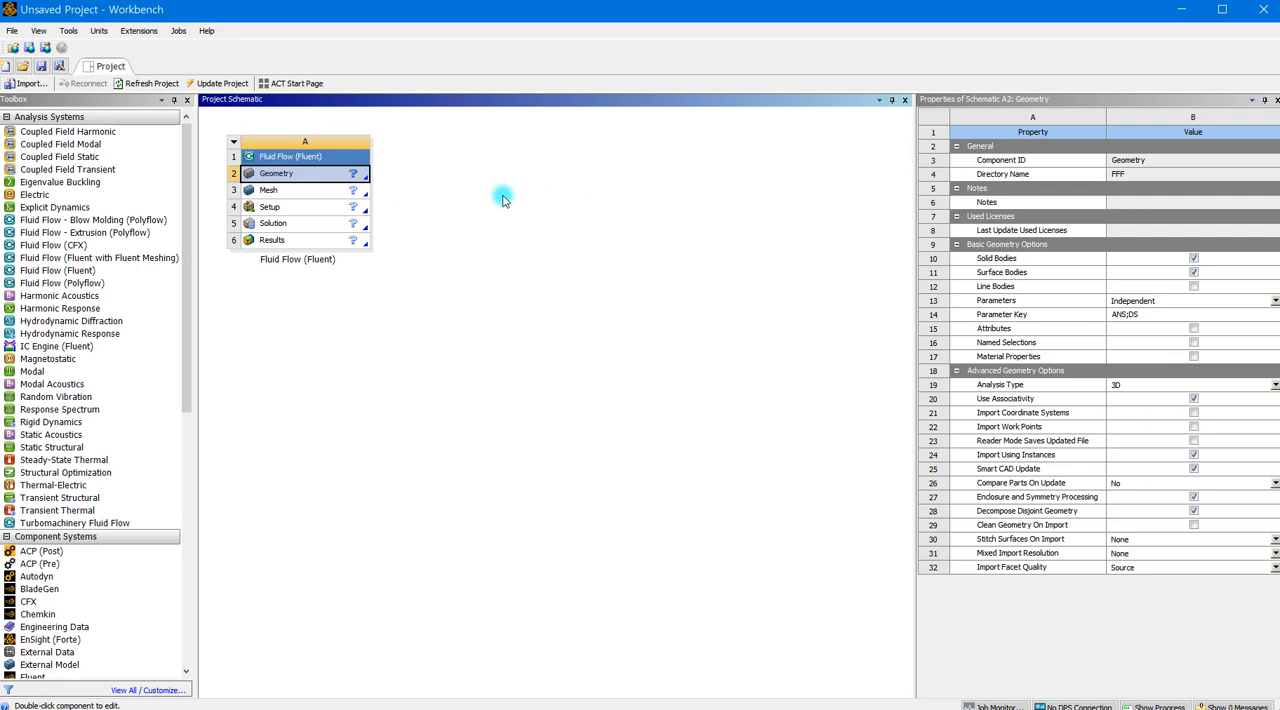
click(1224, 387)
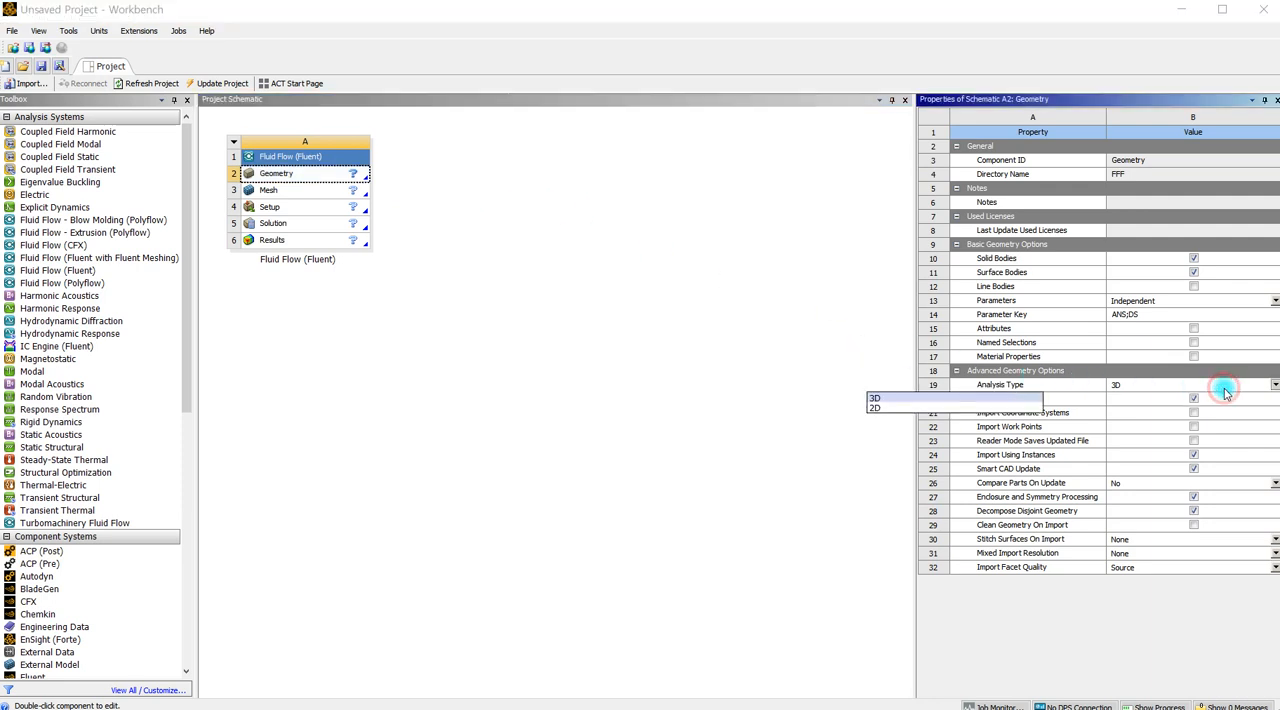
click(913, 408)
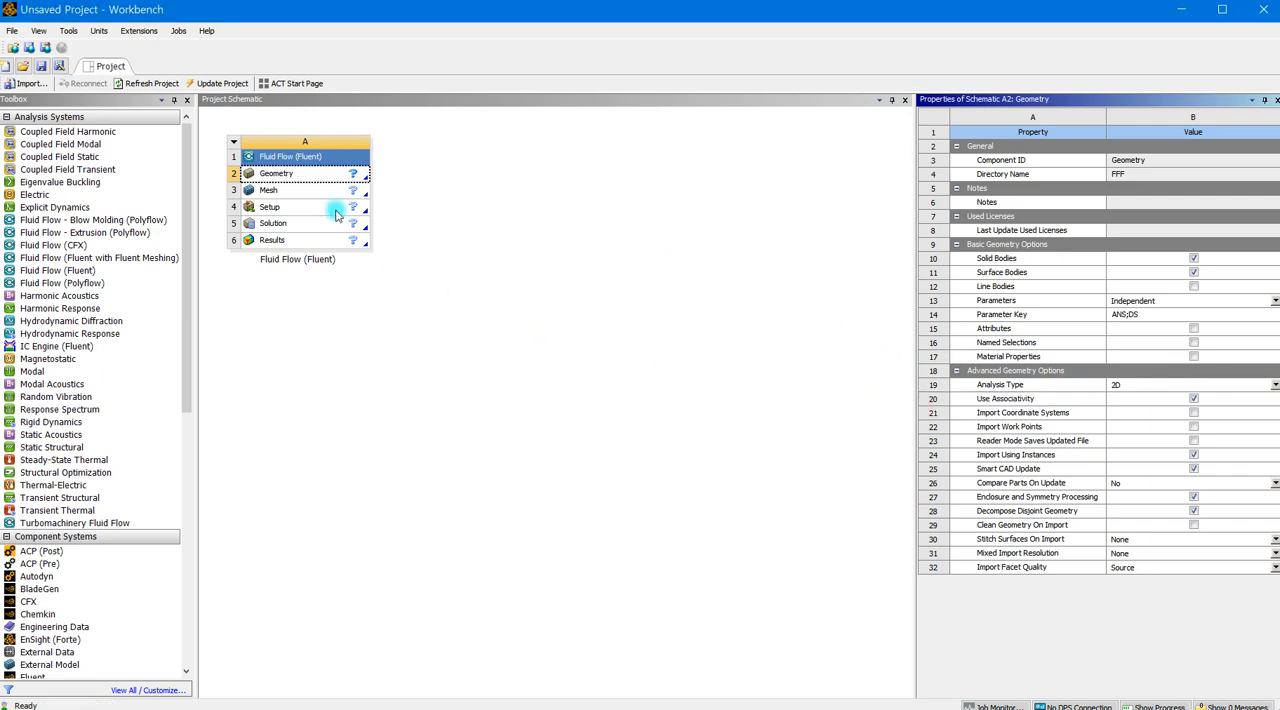
Step: Open the system's geometry in SpaceClaim and set up a sketch on the XY plane, viewed face-on
double_click(302, 177)
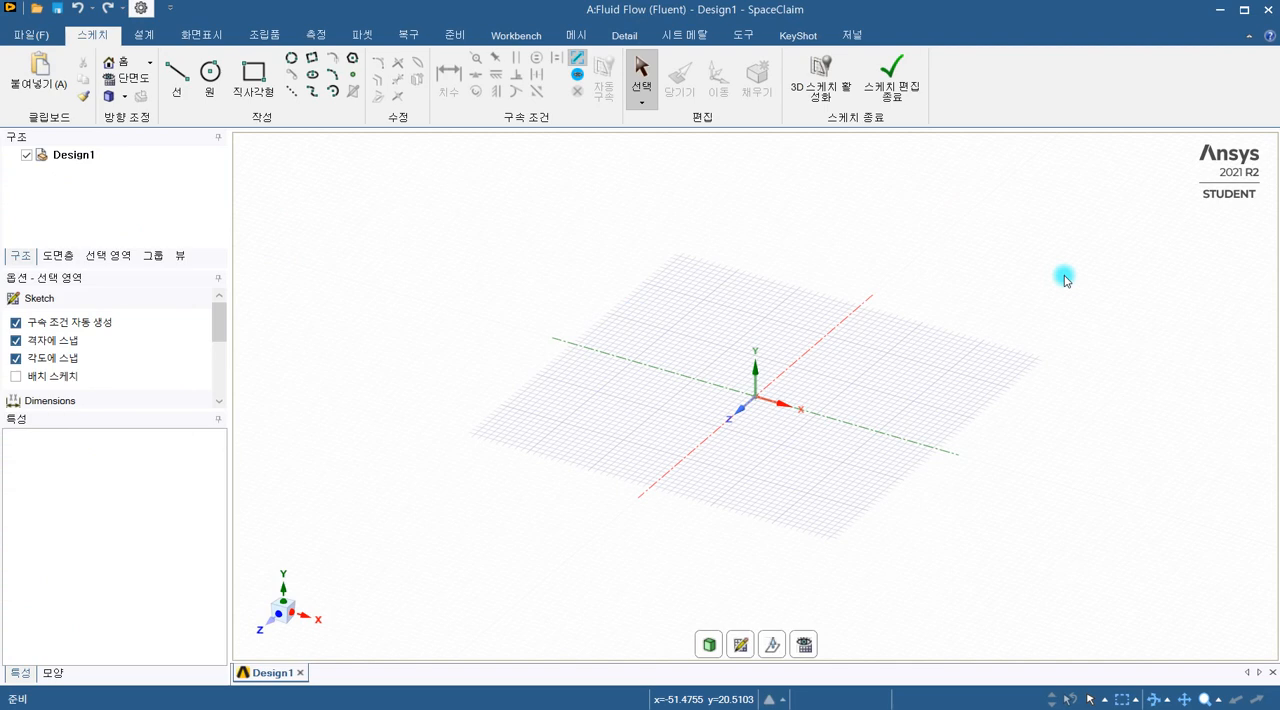
click(742, 645)
click(740, 412)
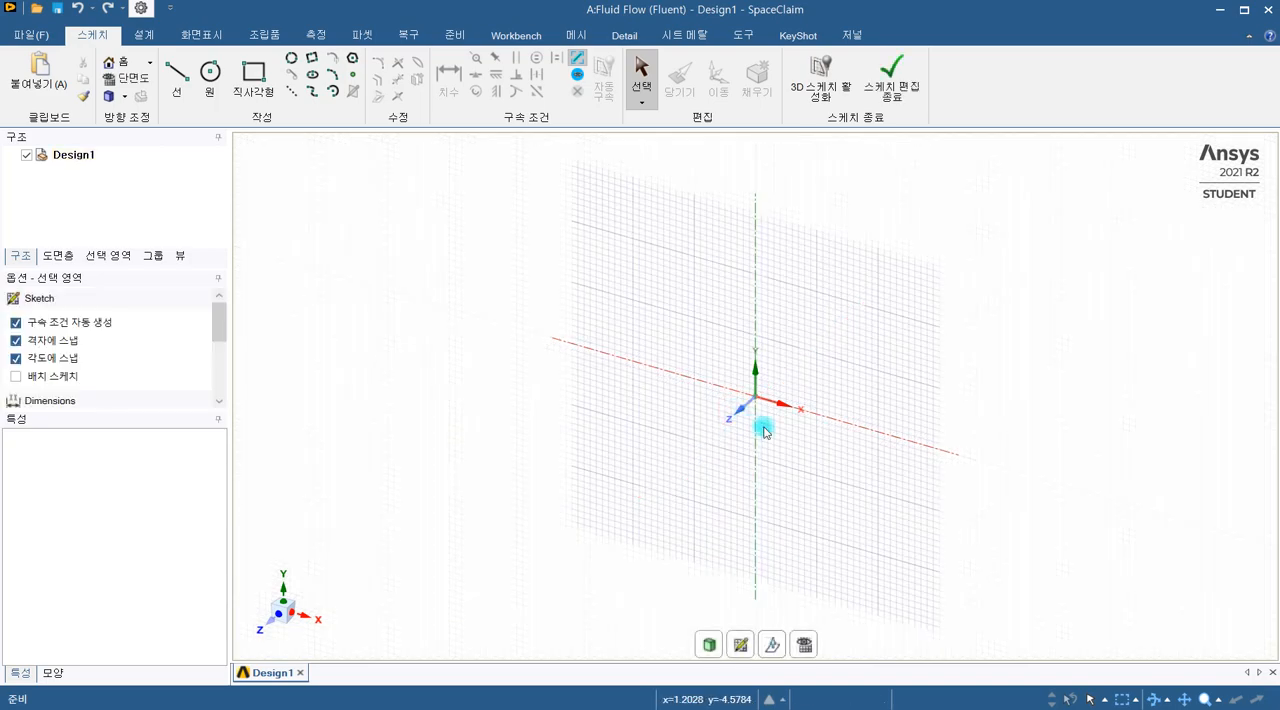
click(810, 648)
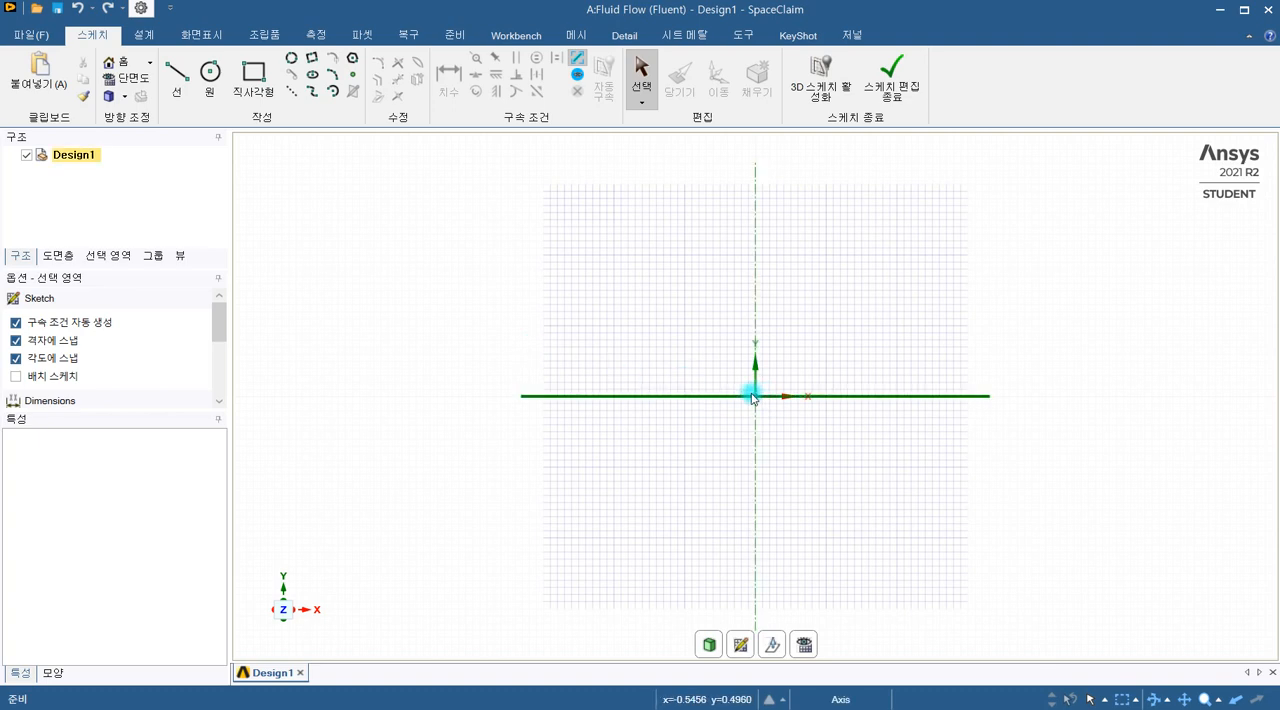
Step: Sketch an ellipse centred on the origin, 20 mm wide along the X axis and 12 mm high
click(316, 78)
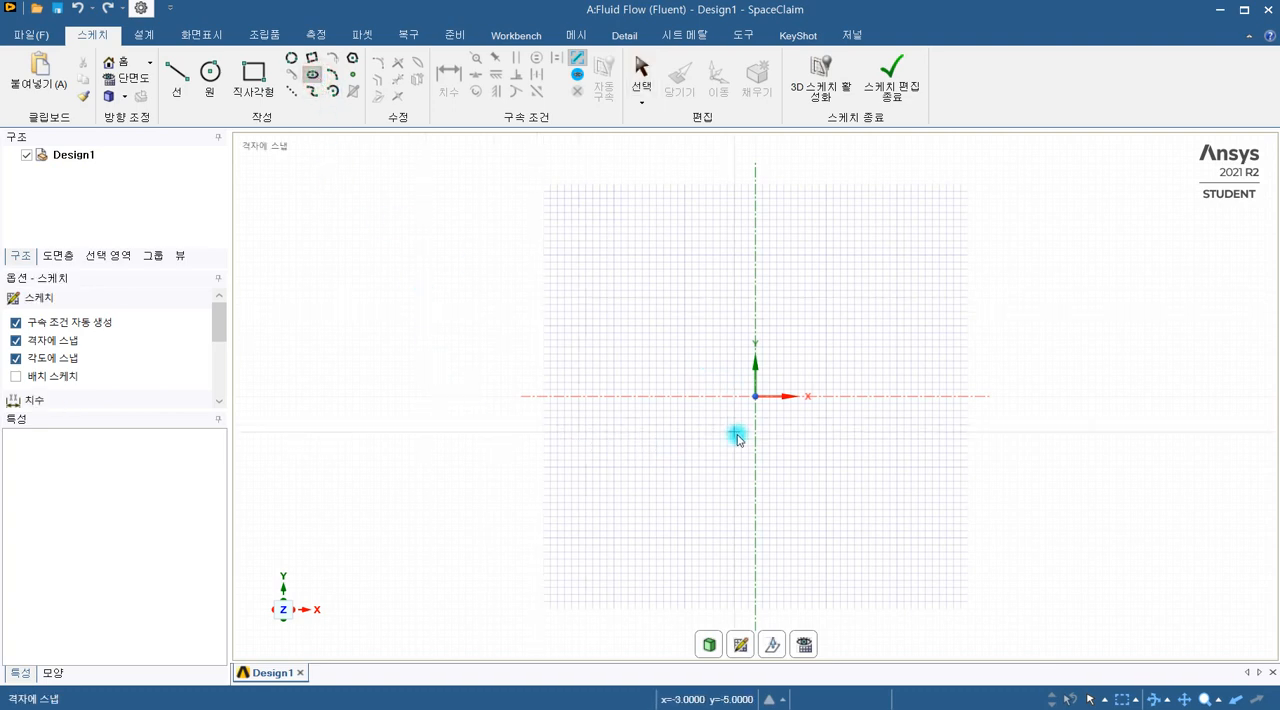
click(756, 399)
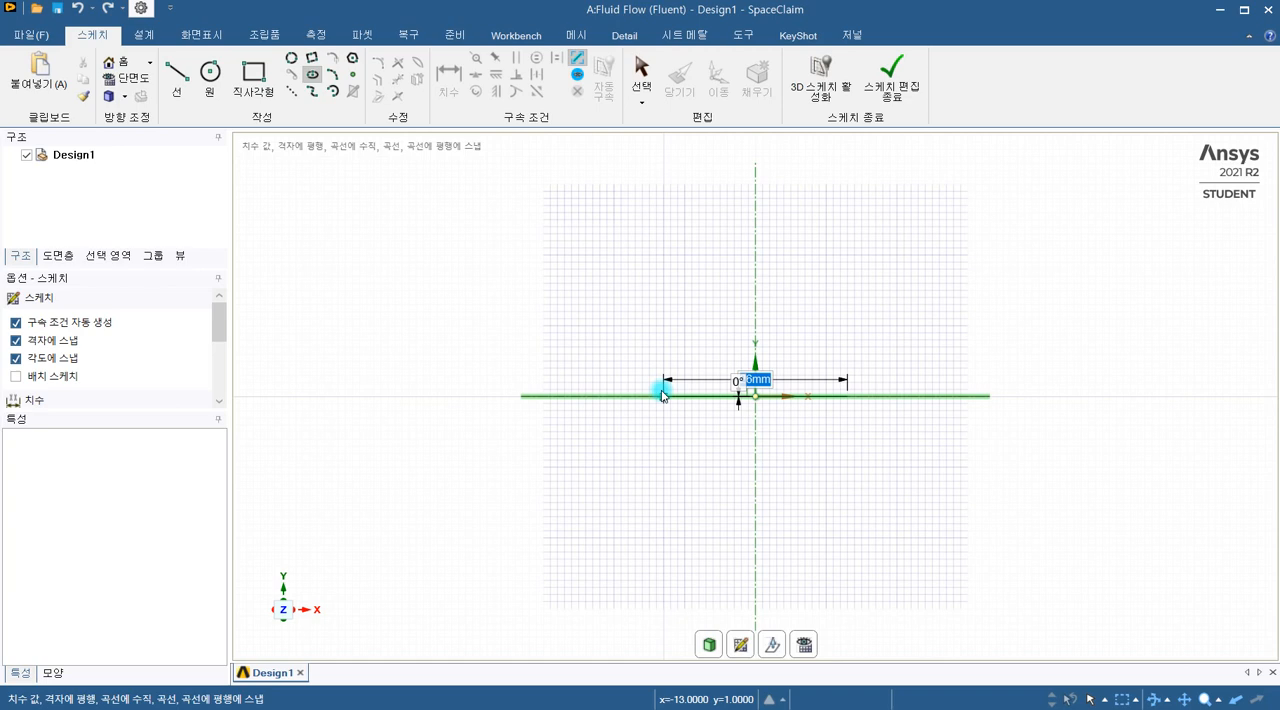
text(20)
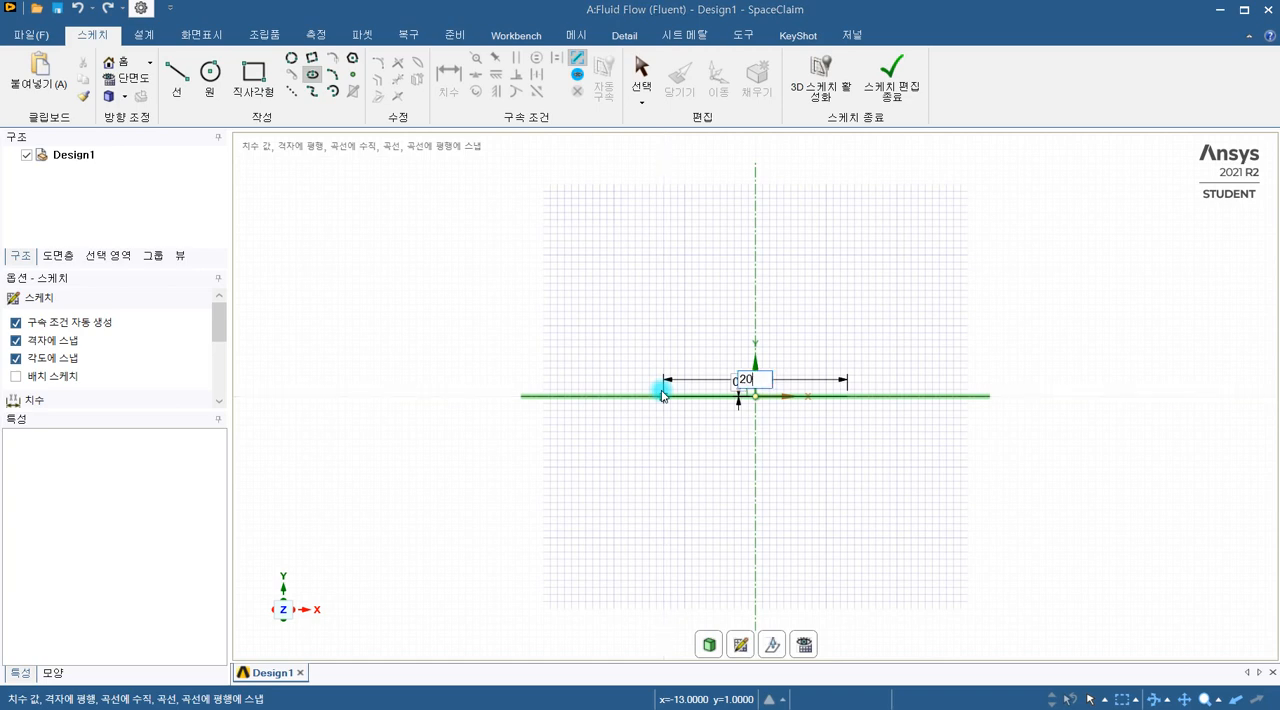
key(Return)
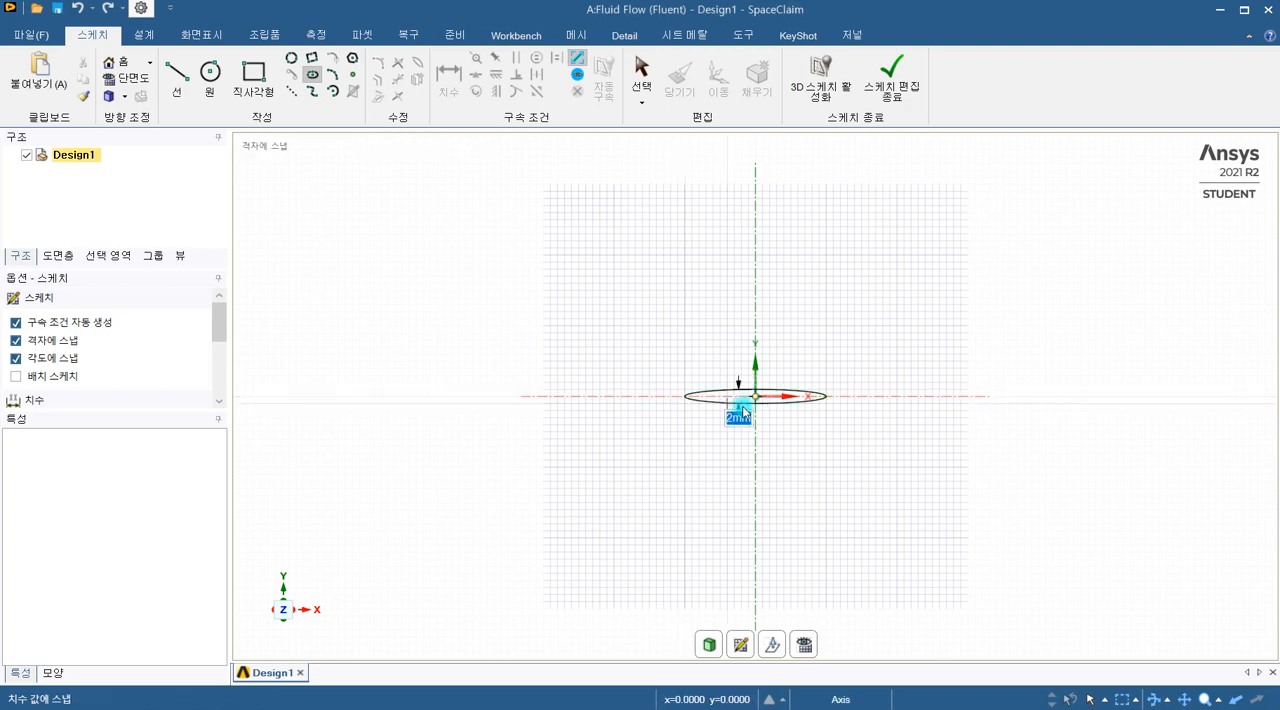
scroll(755, 419, up, 2)
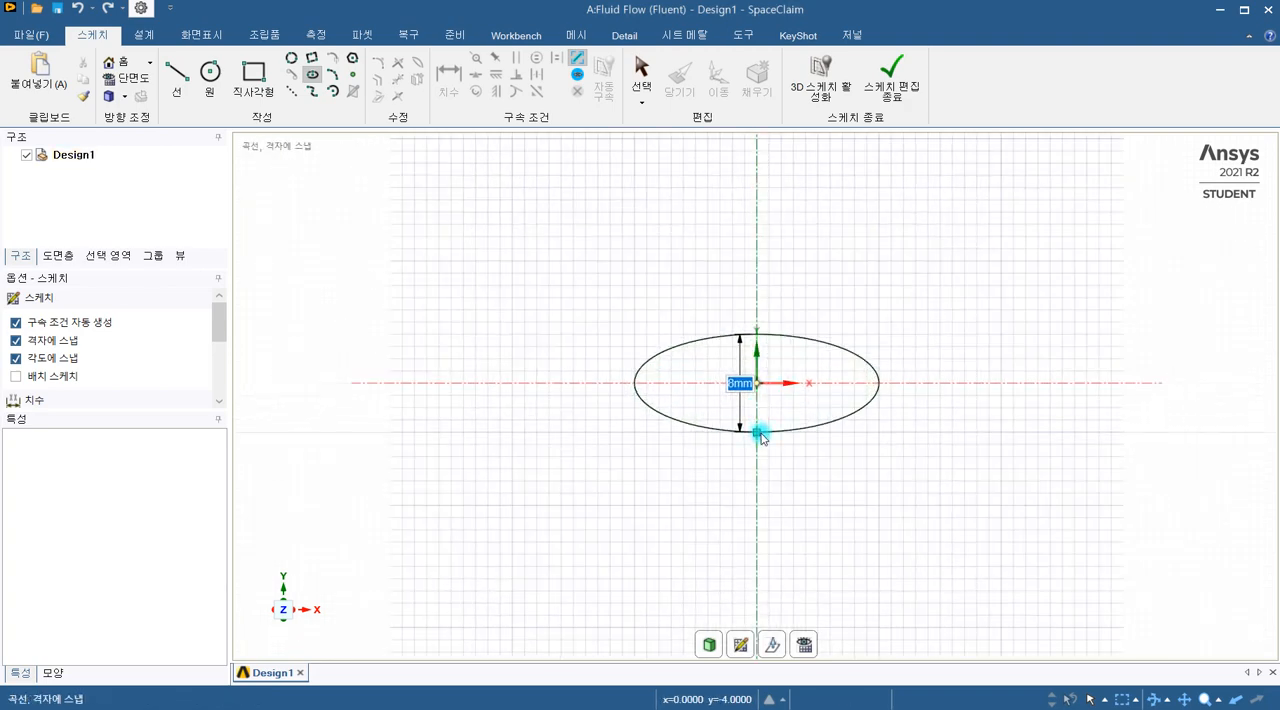
text(12)
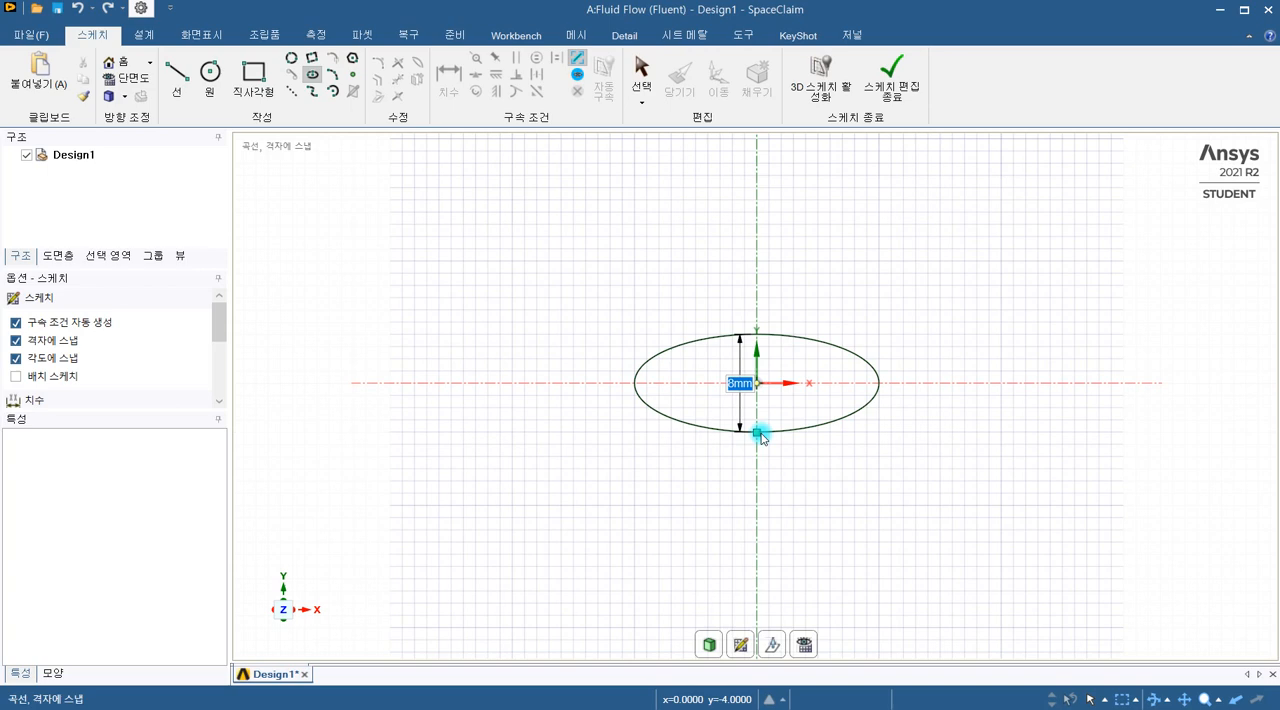
key(Return)
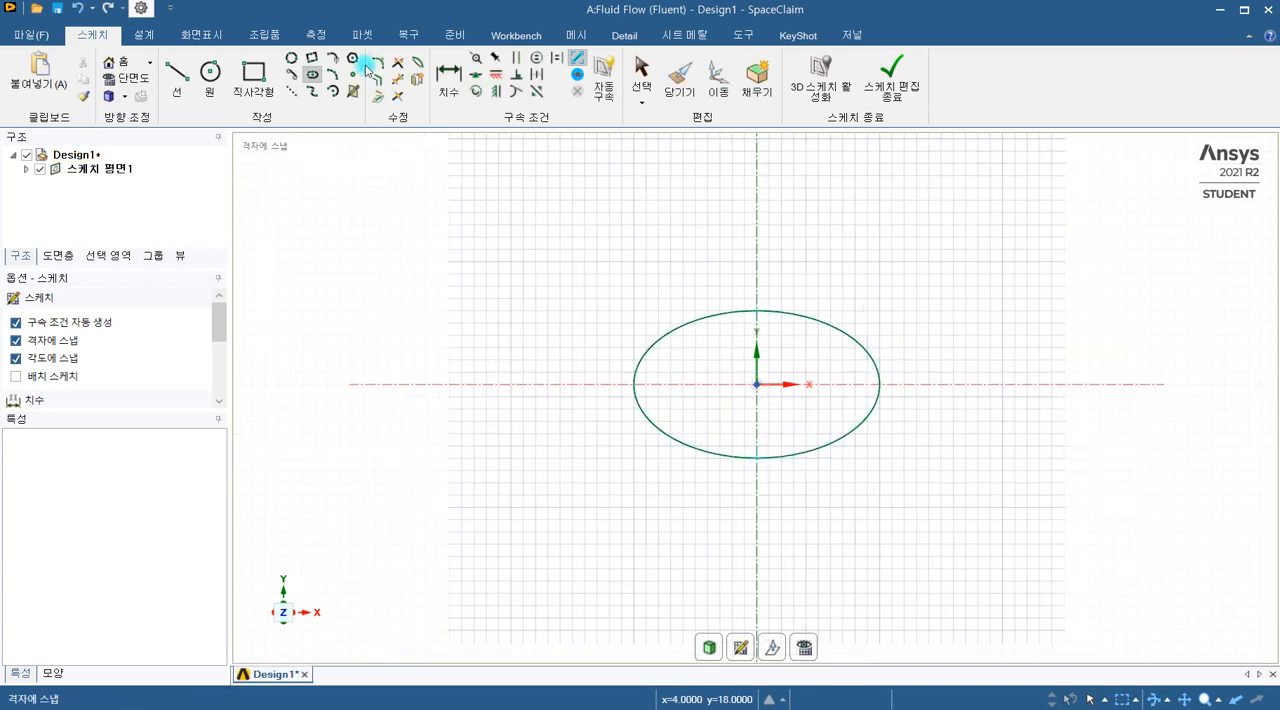
Step: Draw connected lines from the ellipse's top point 20 mm right, 12 mm down and 20 mm back to its bottom point
click(184, 80)
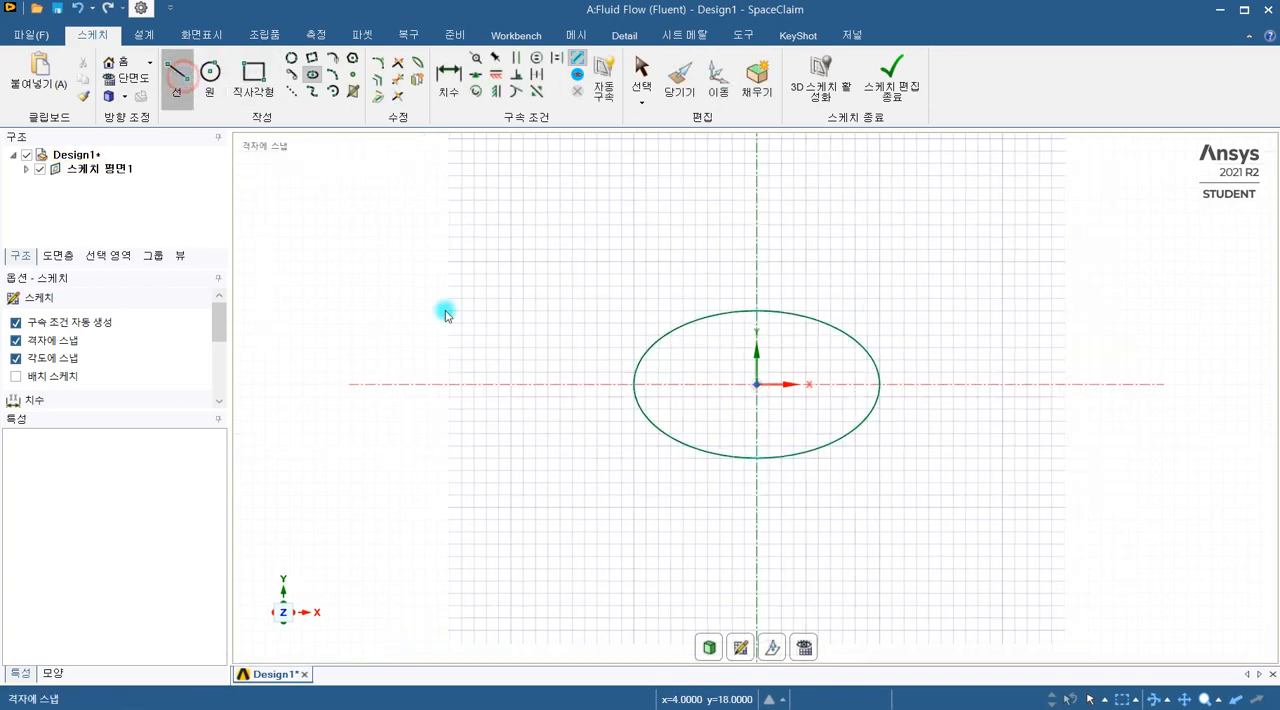
click(757, 313)
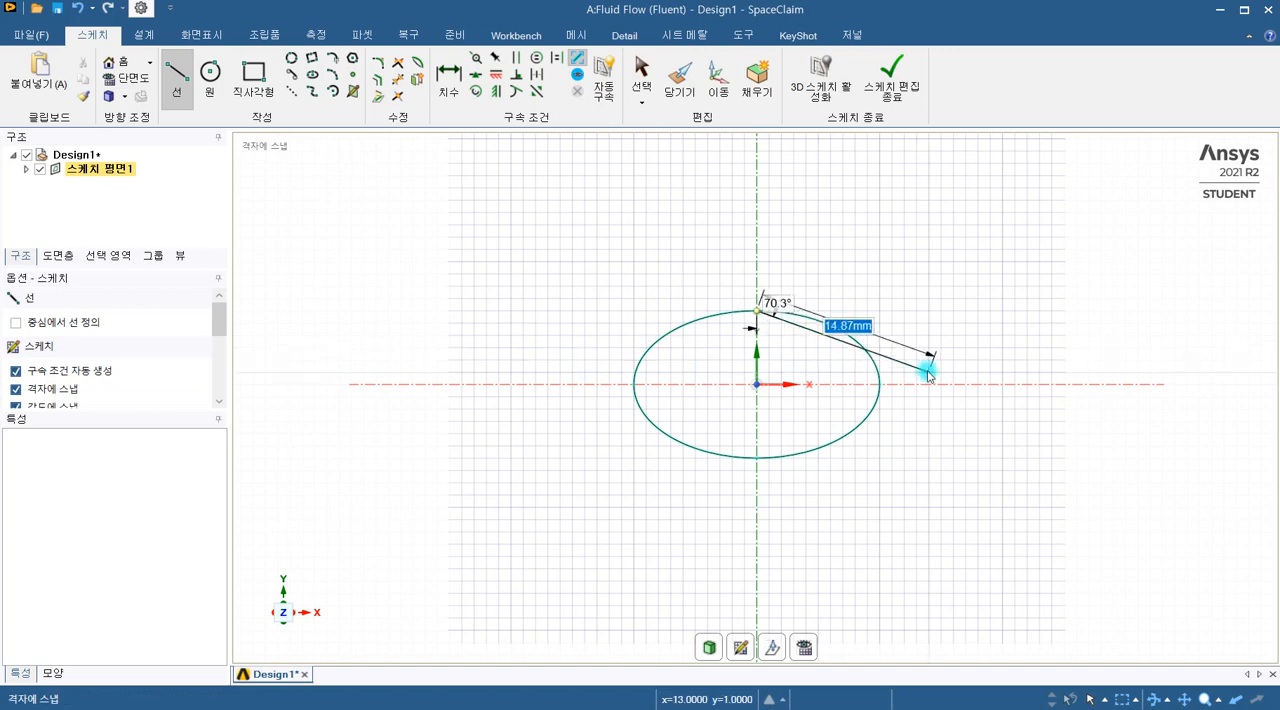
click(1004, 312)
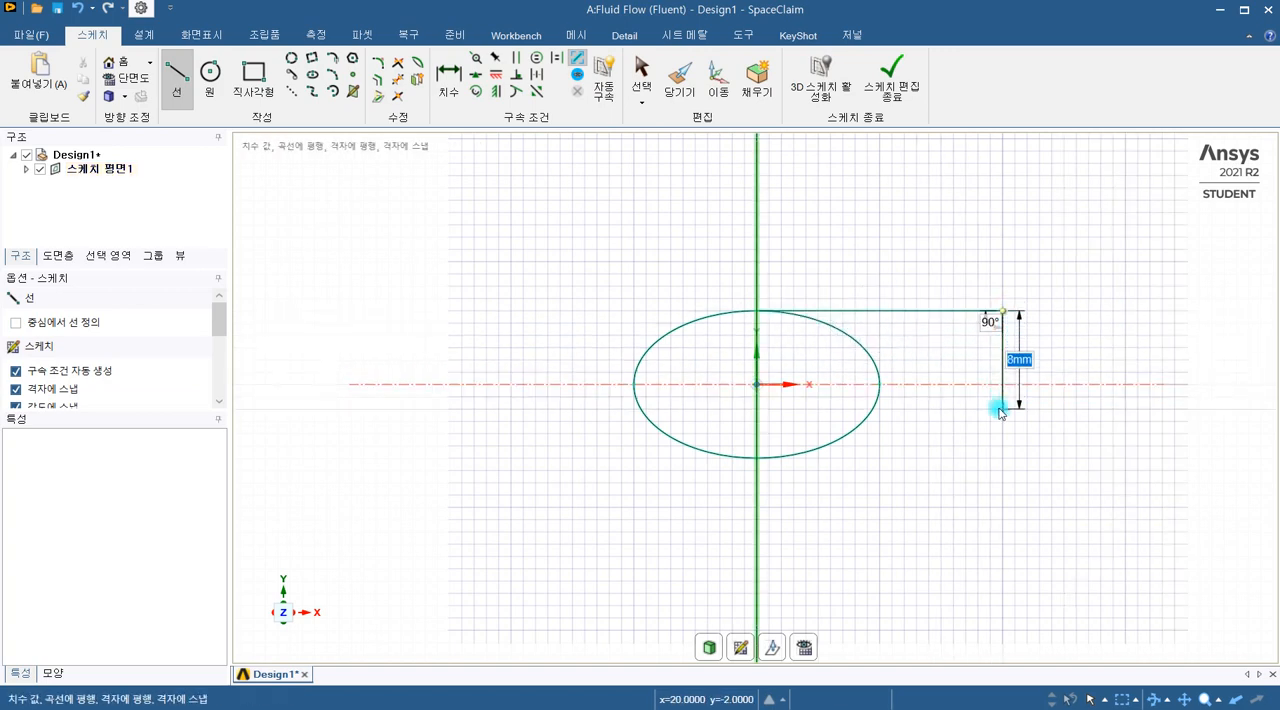
click(1003, 458)
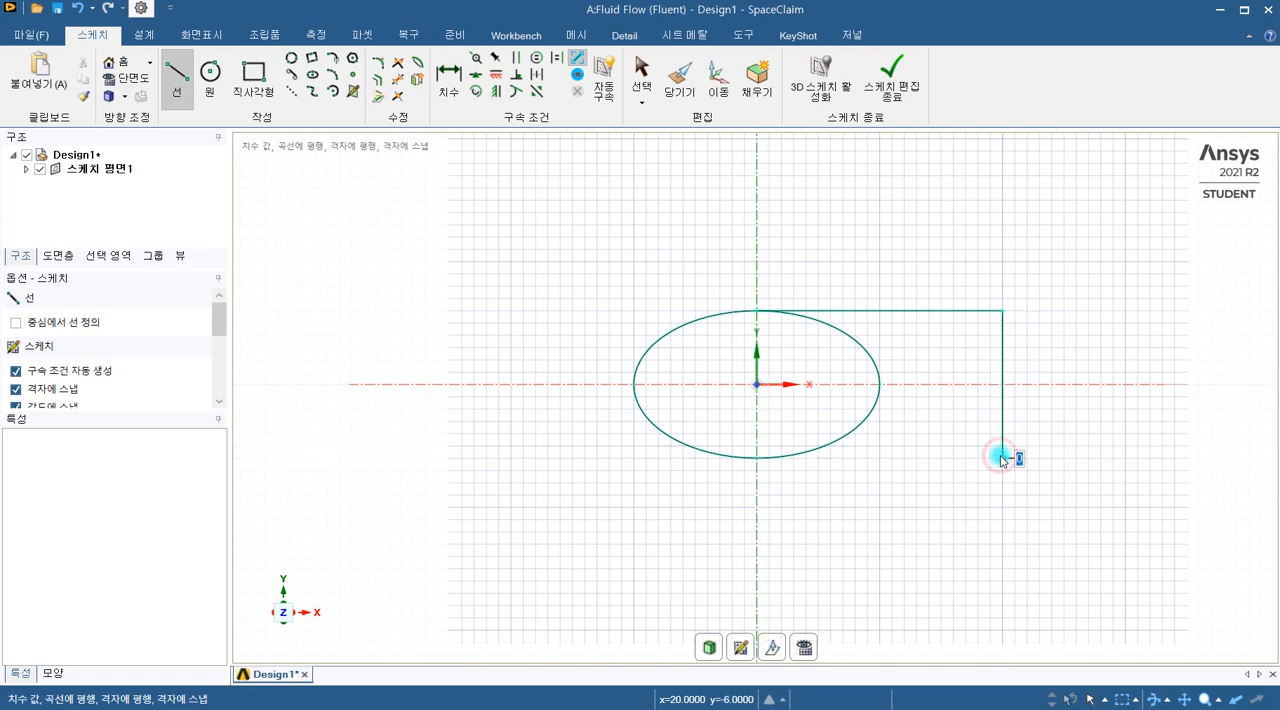
click(757, 458)
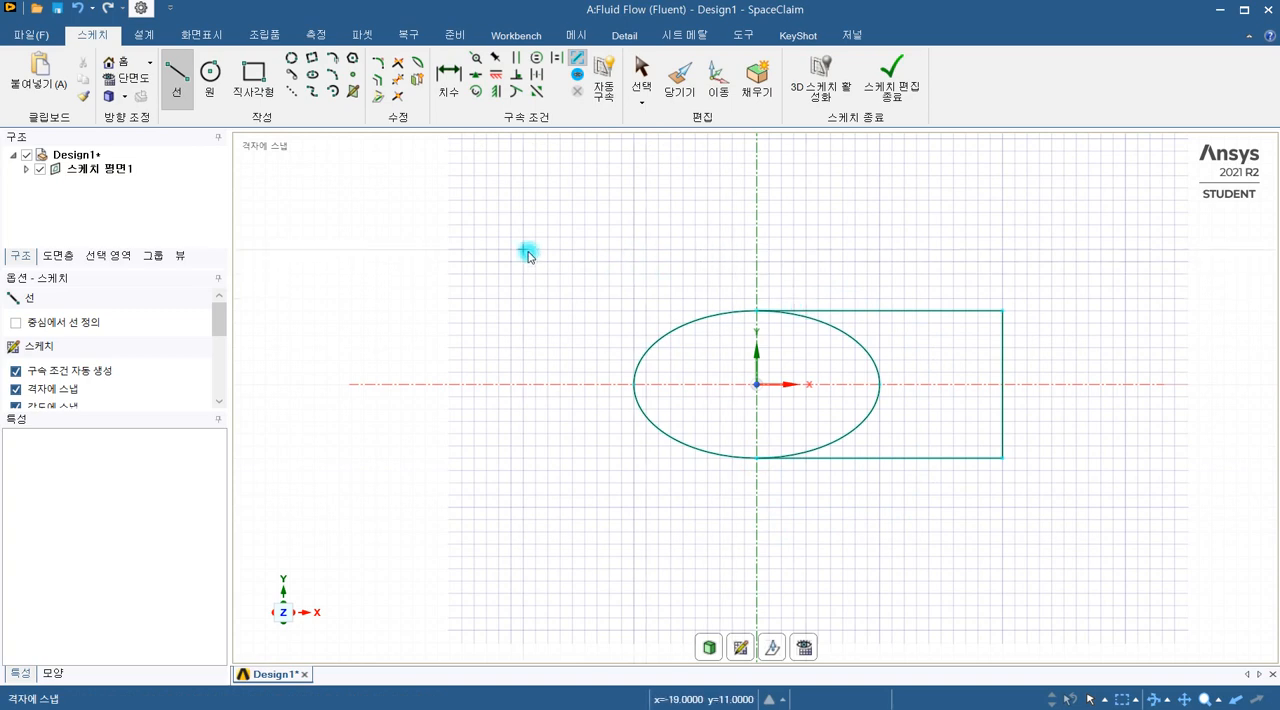
Step: Trim away the right half of the ellipse and turn the closed profile into a surface with the Pull tool
click(401, 83)
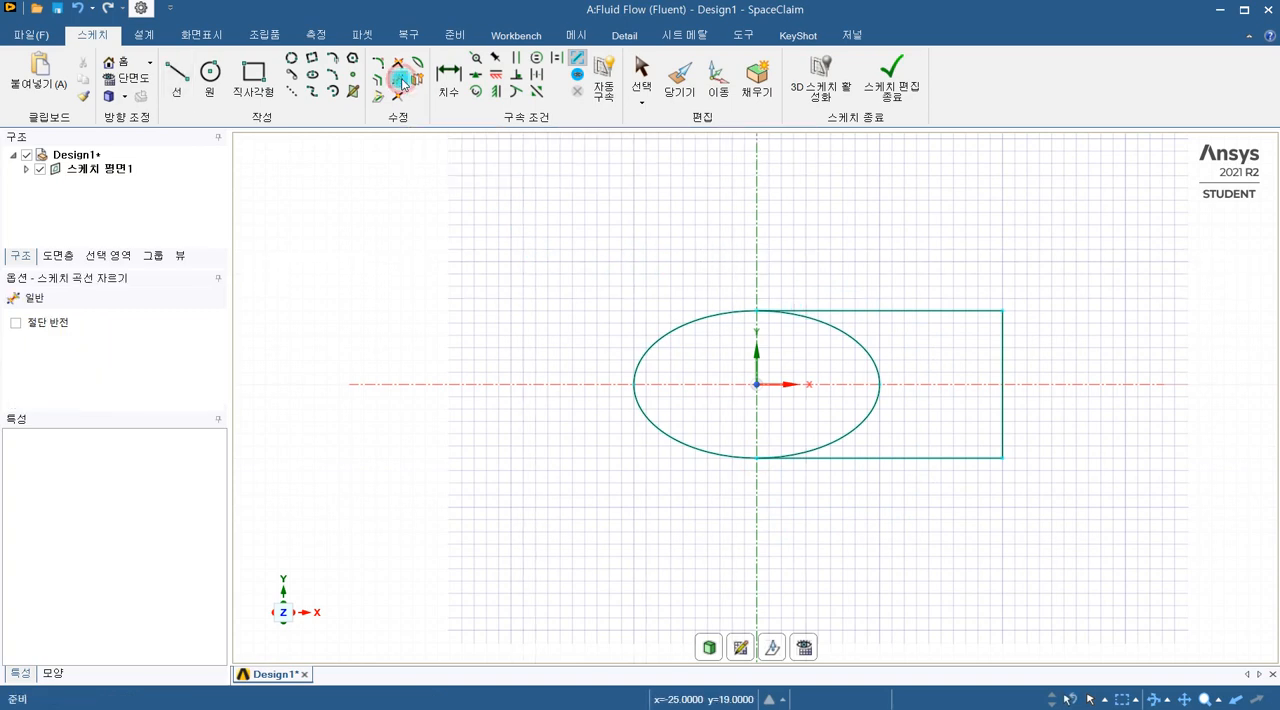
click(857, 345)
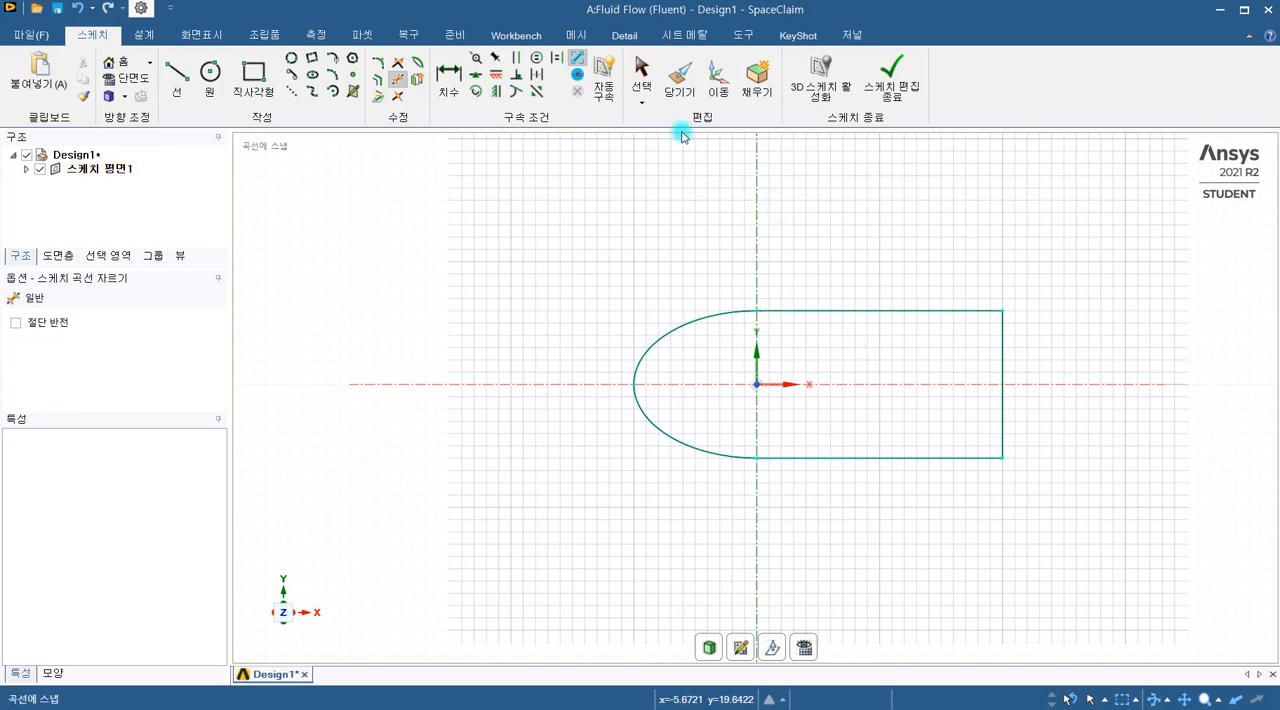
click(680, 75)
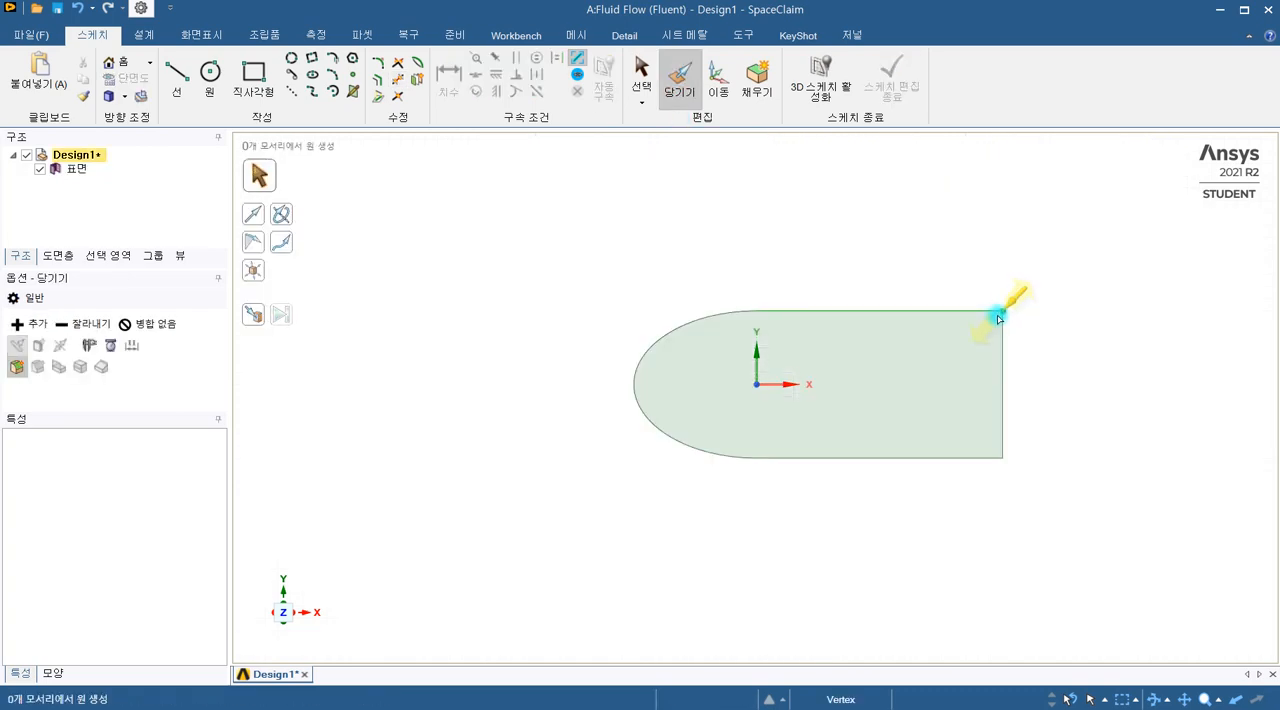
Step: Round the surface's upper right corner to a 3 mm radius
click(1000, 314)
drag(985, 332, 948, 366)
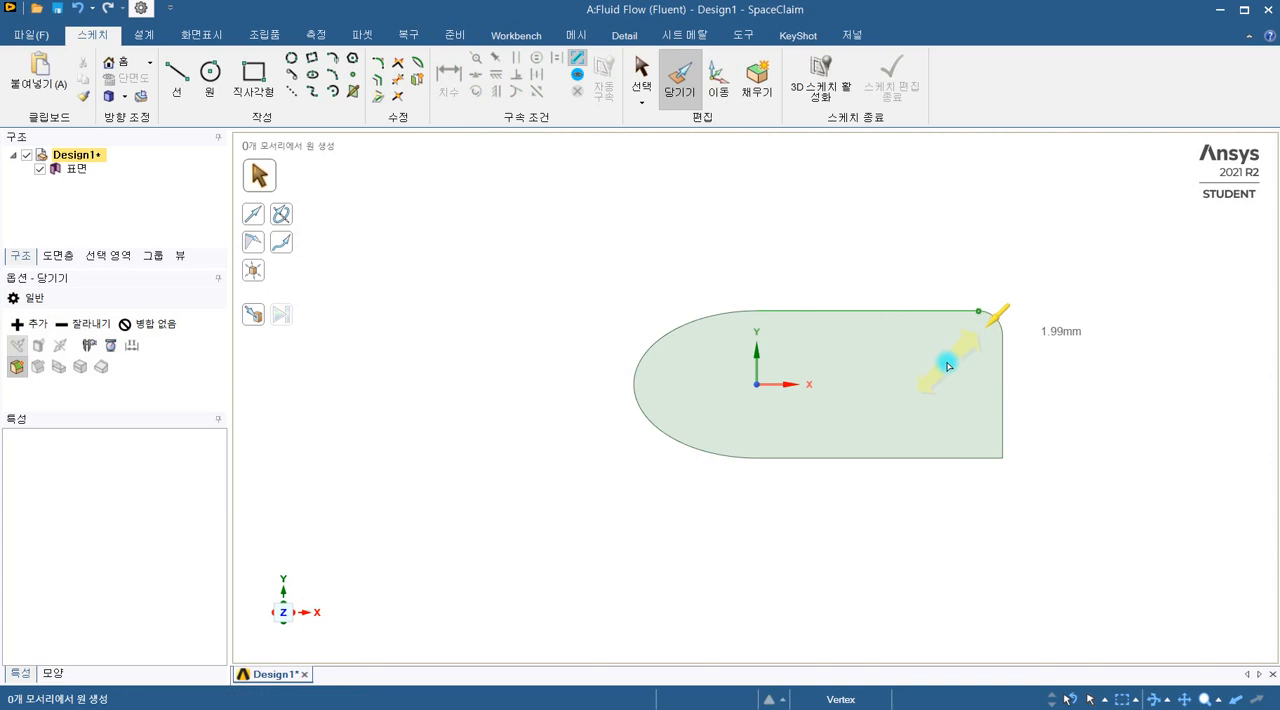
text(3)
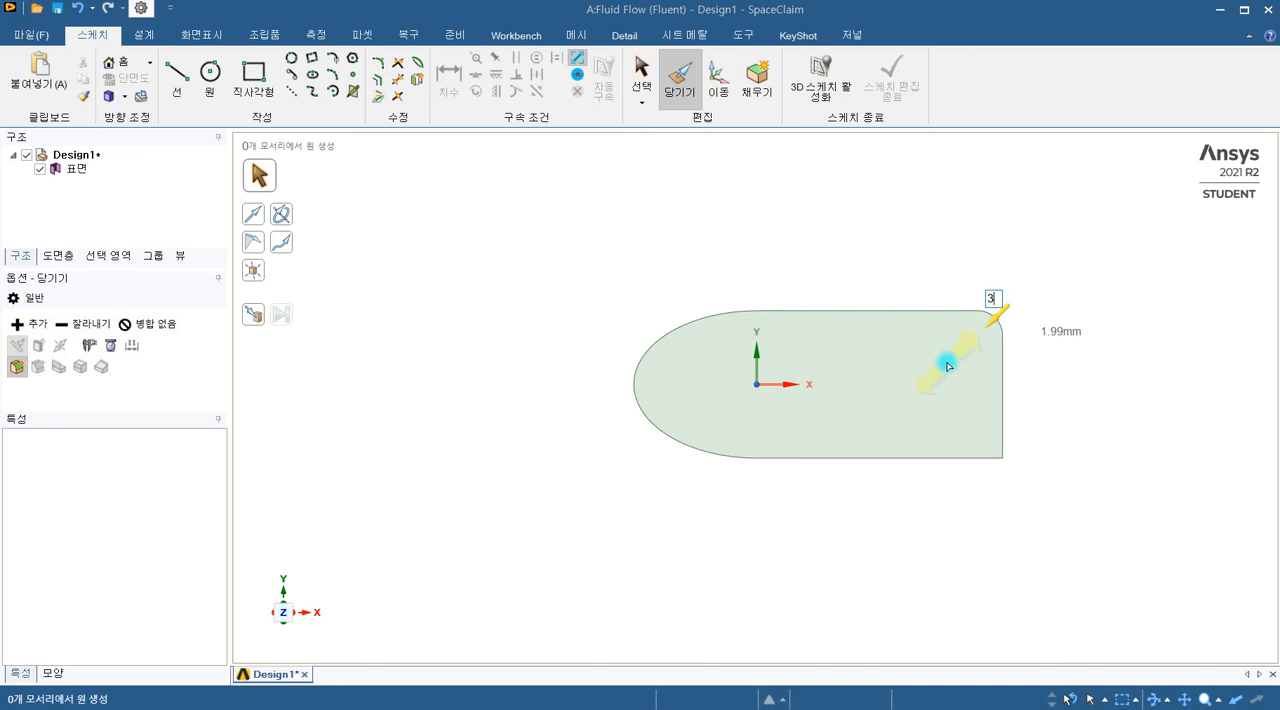
key(Return)
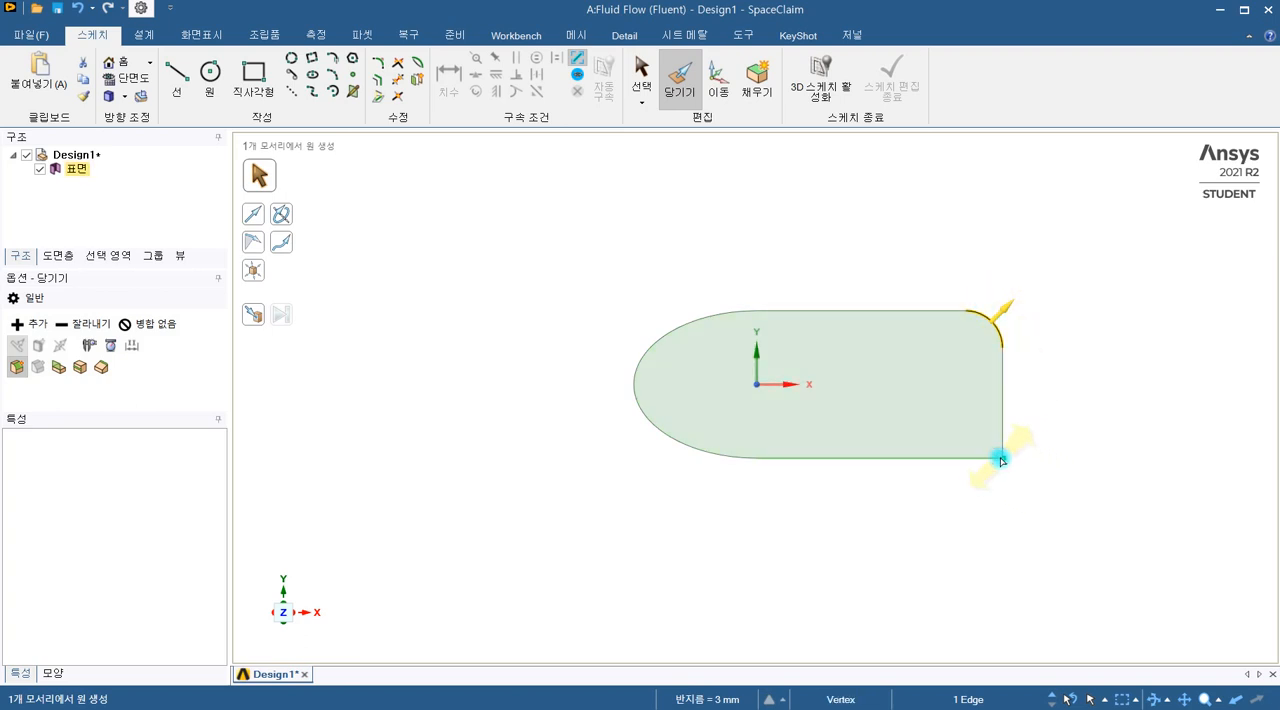
Step: Round the surface's lower right corner to a 3 mm radius
drag(1000, 458, 1029, 459)
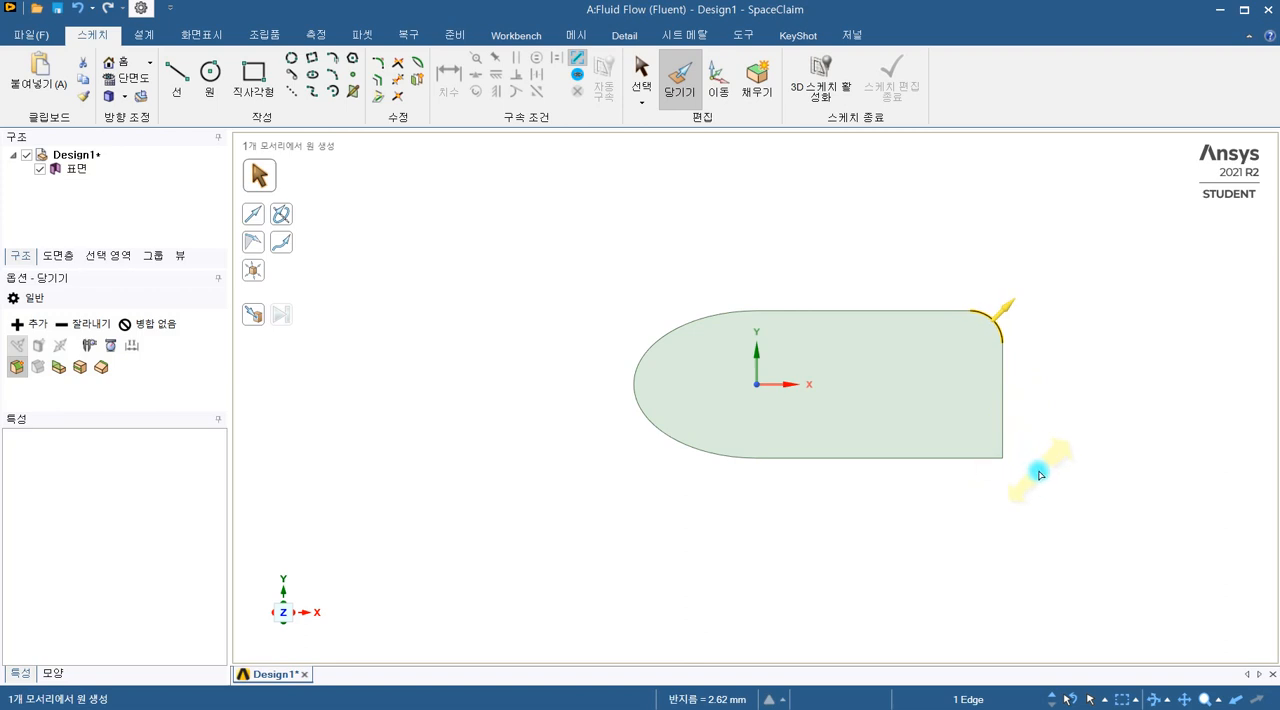
click(1004, 459)
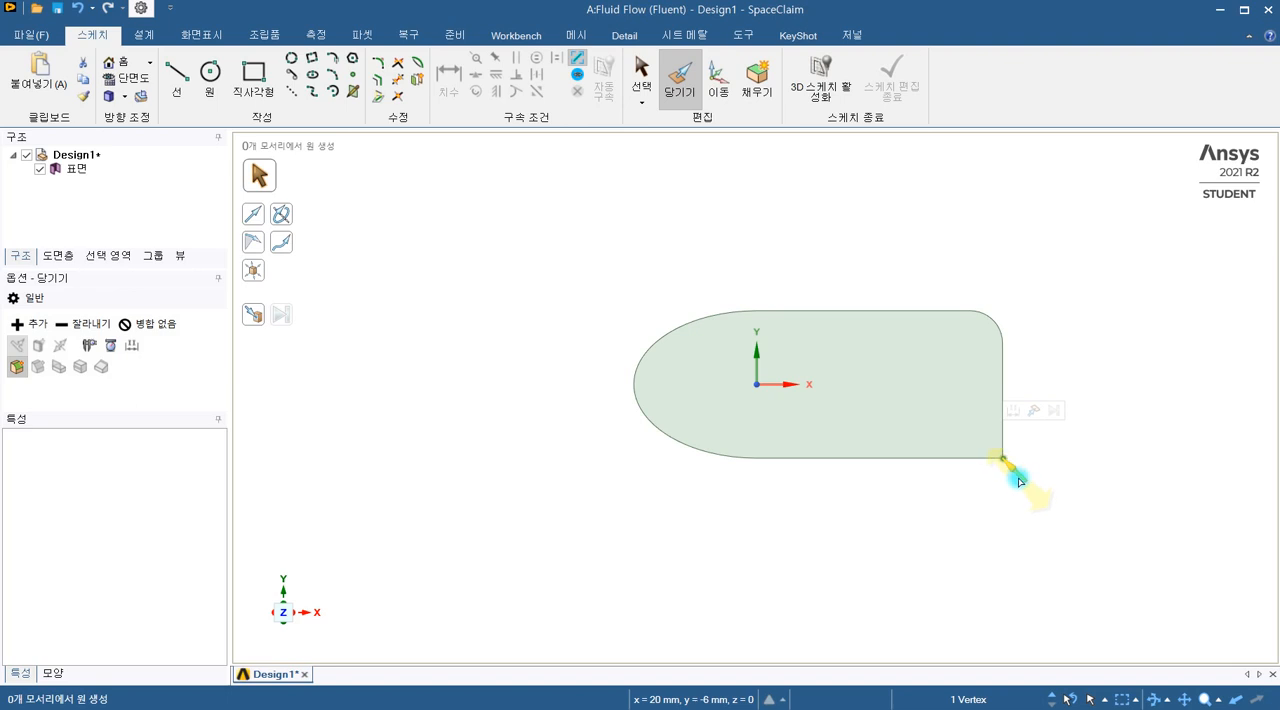
drag(1016, 474, 929, 422)
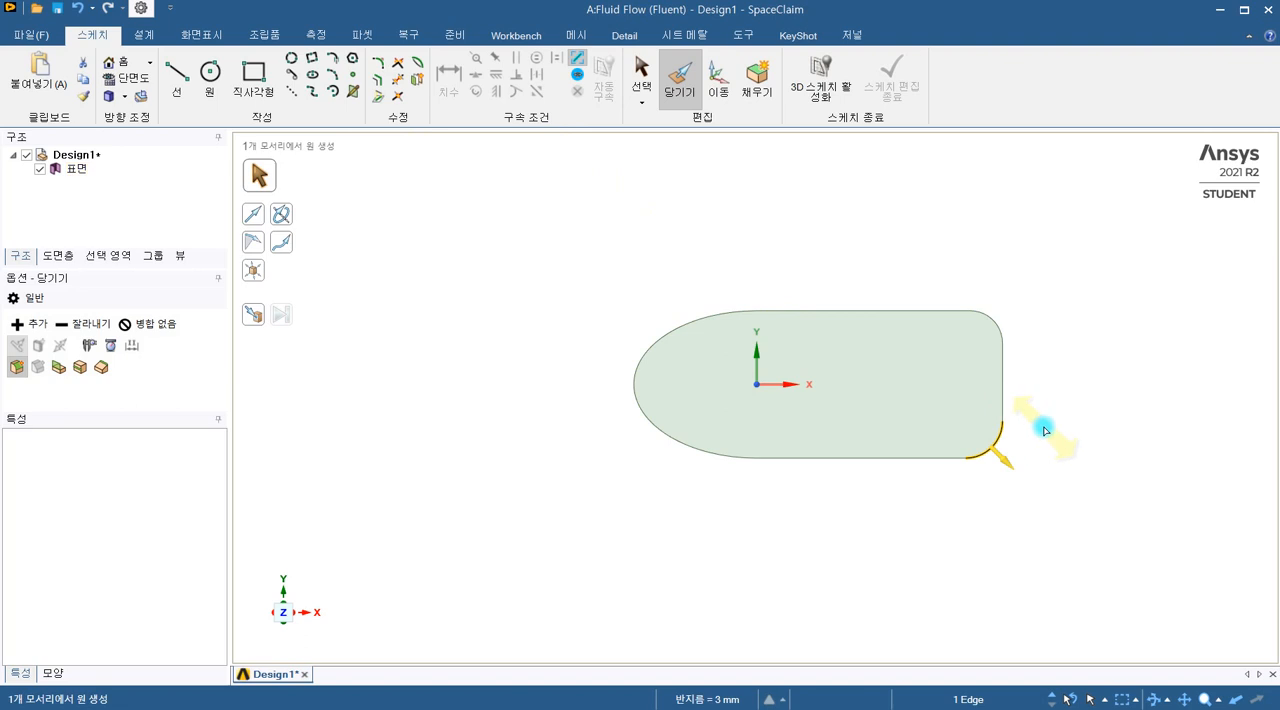
Step: Measure the arc radii of the surface's lower right and upper right rounded corners
scroll(1053, 463, up, 2)
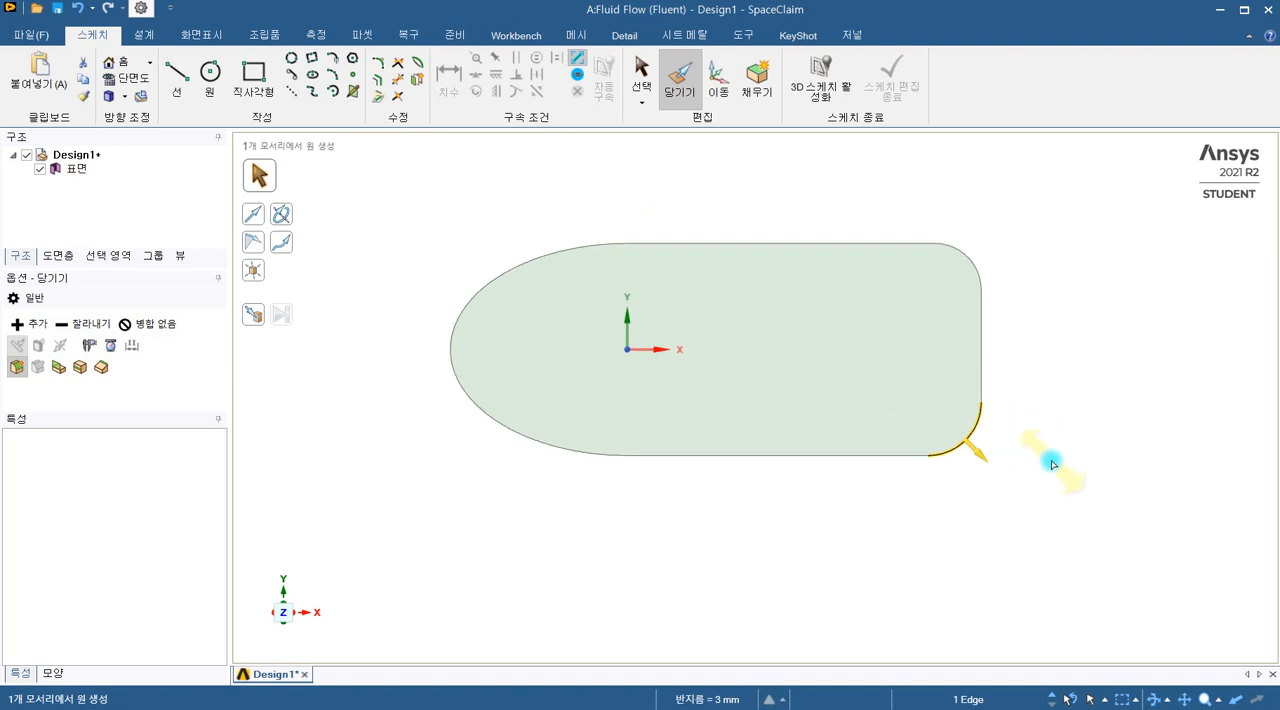
click(78, 349)
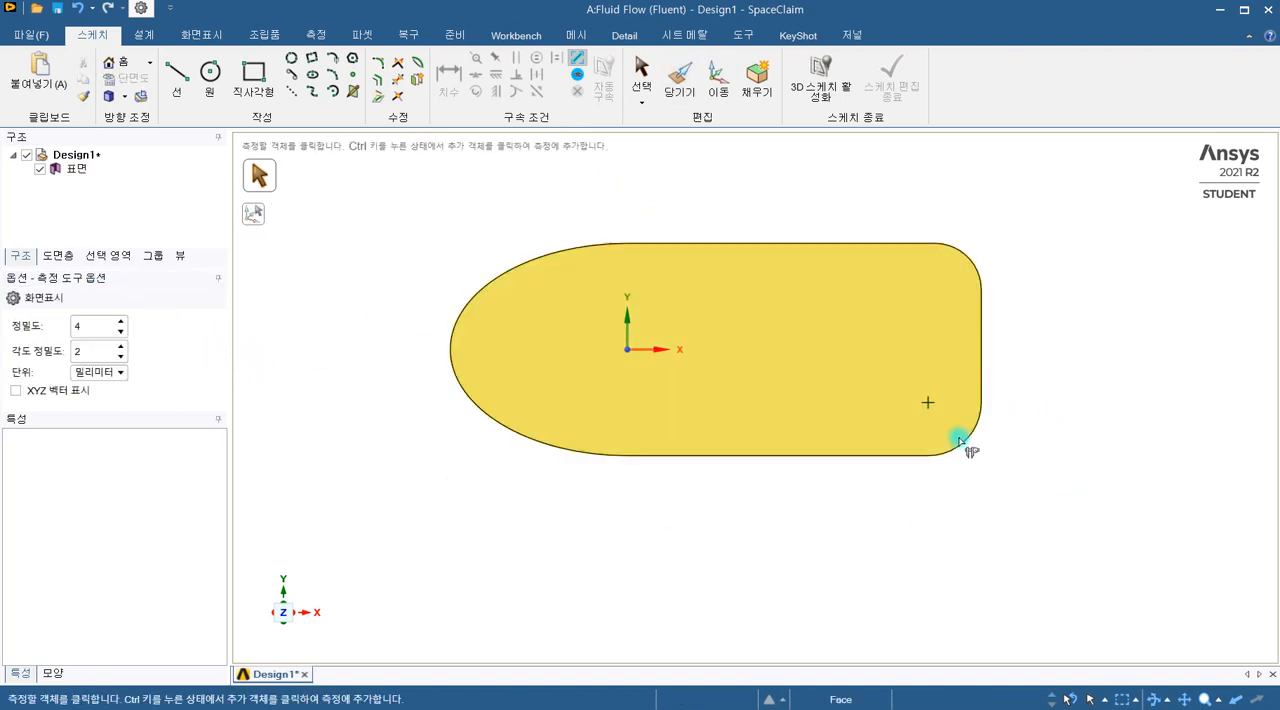
click(963, 443)
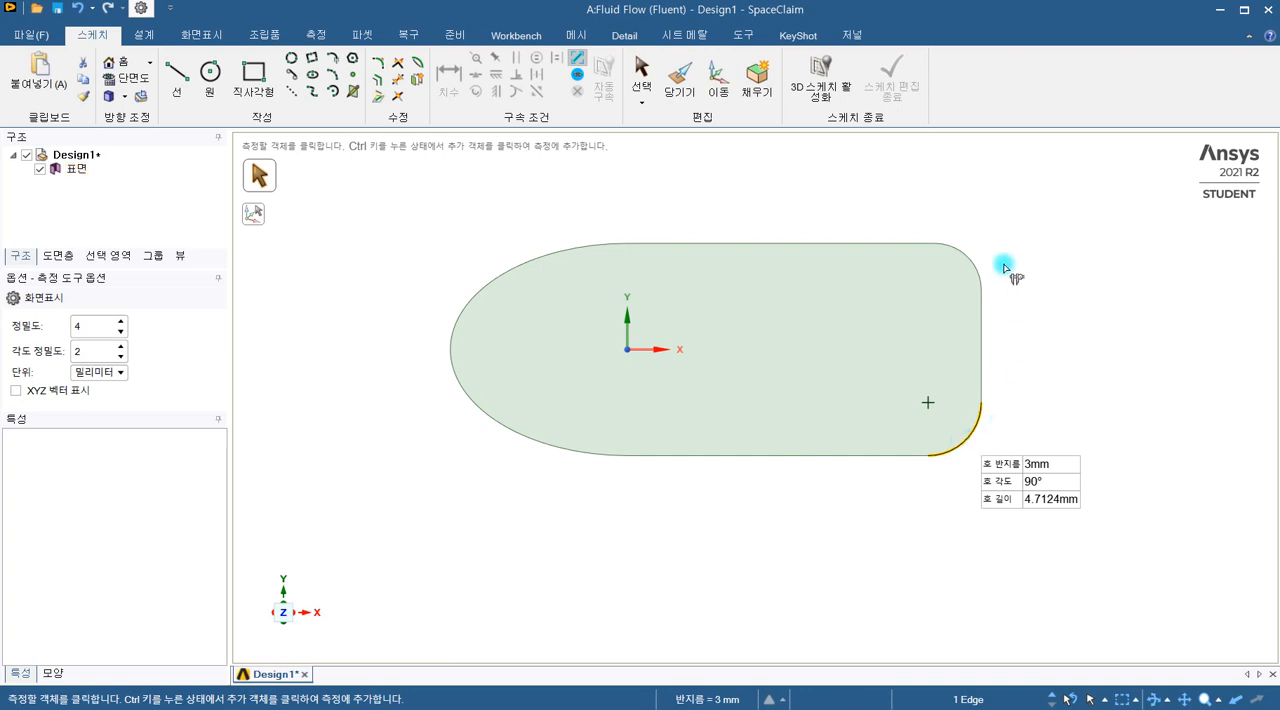
click(970, 267)
click(1032, 298)
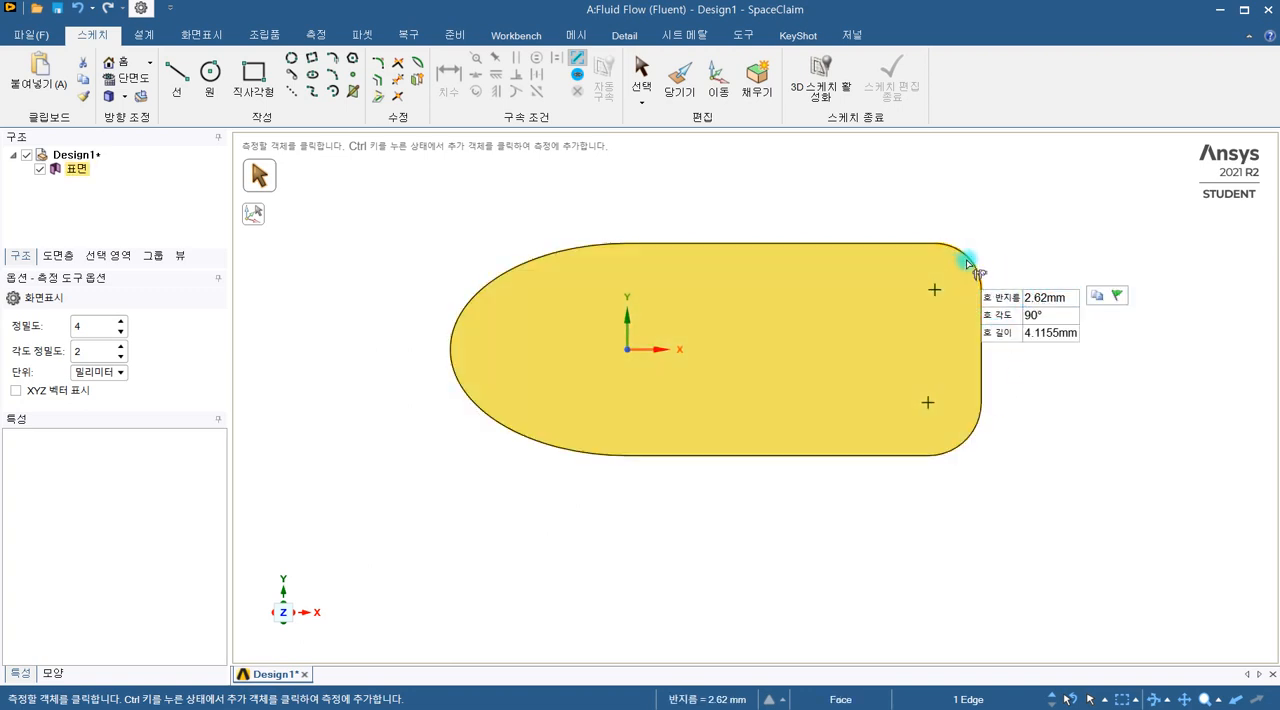
click(1033, 315)
click(1036, 300)
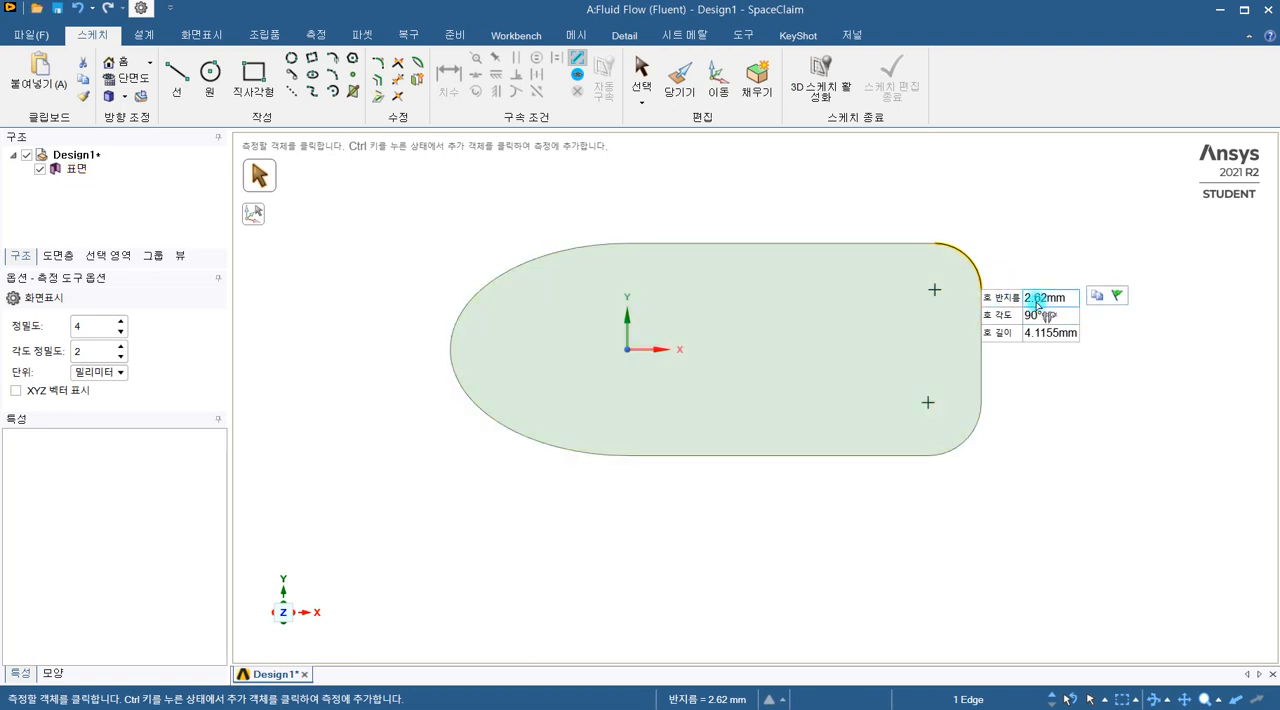
click(1005, 265)
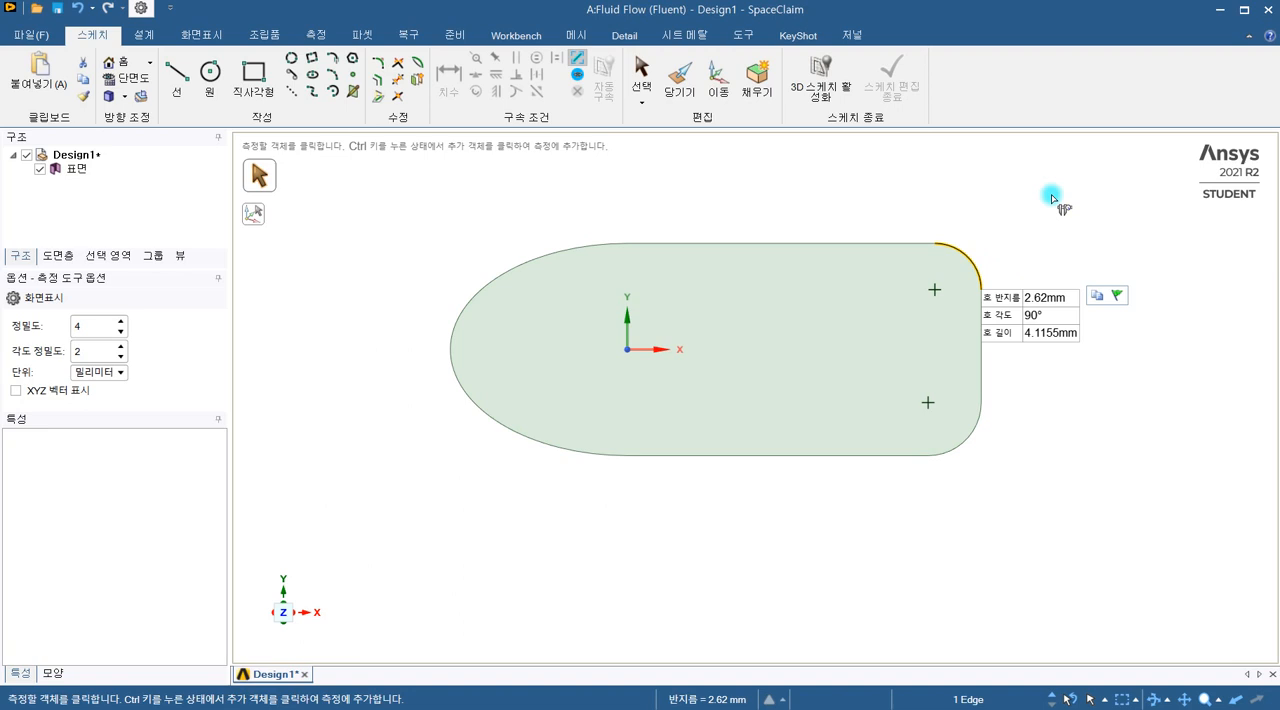
Step: Set the radius of the surface's upper right rounded corner to 3 mm with the Pull tool
key(p)
click(968, 437)
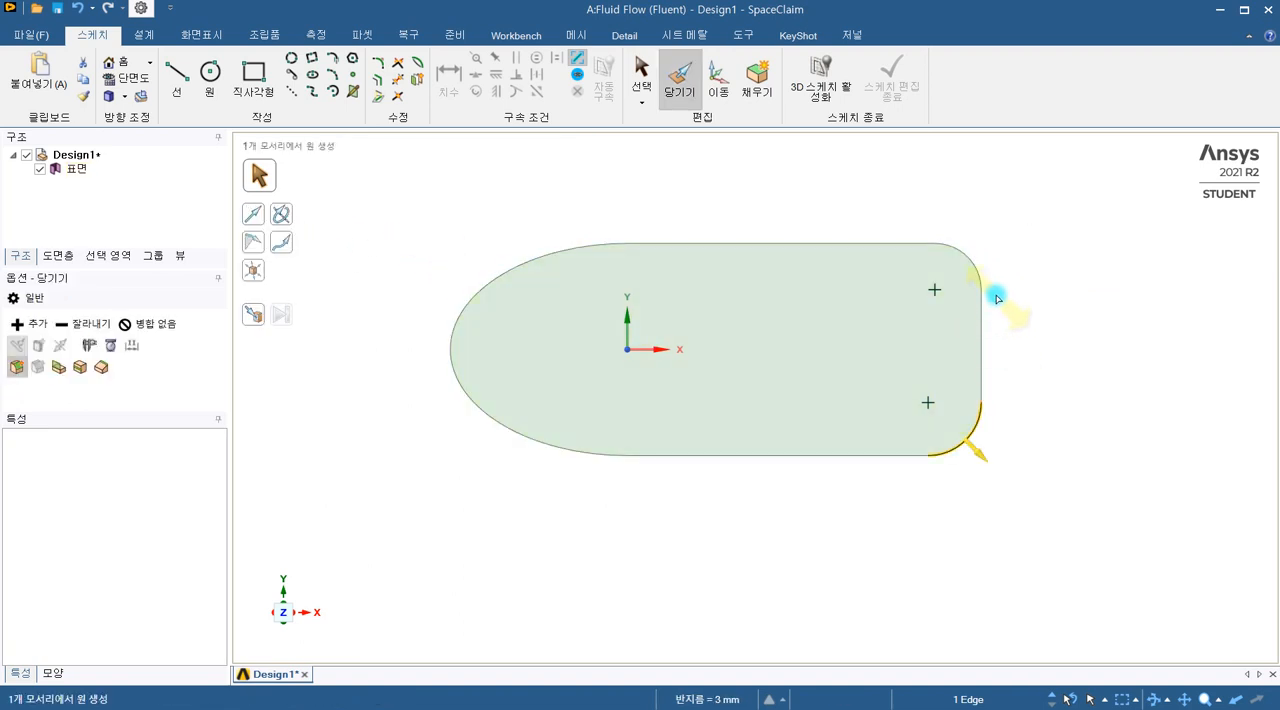
click(972, 268)
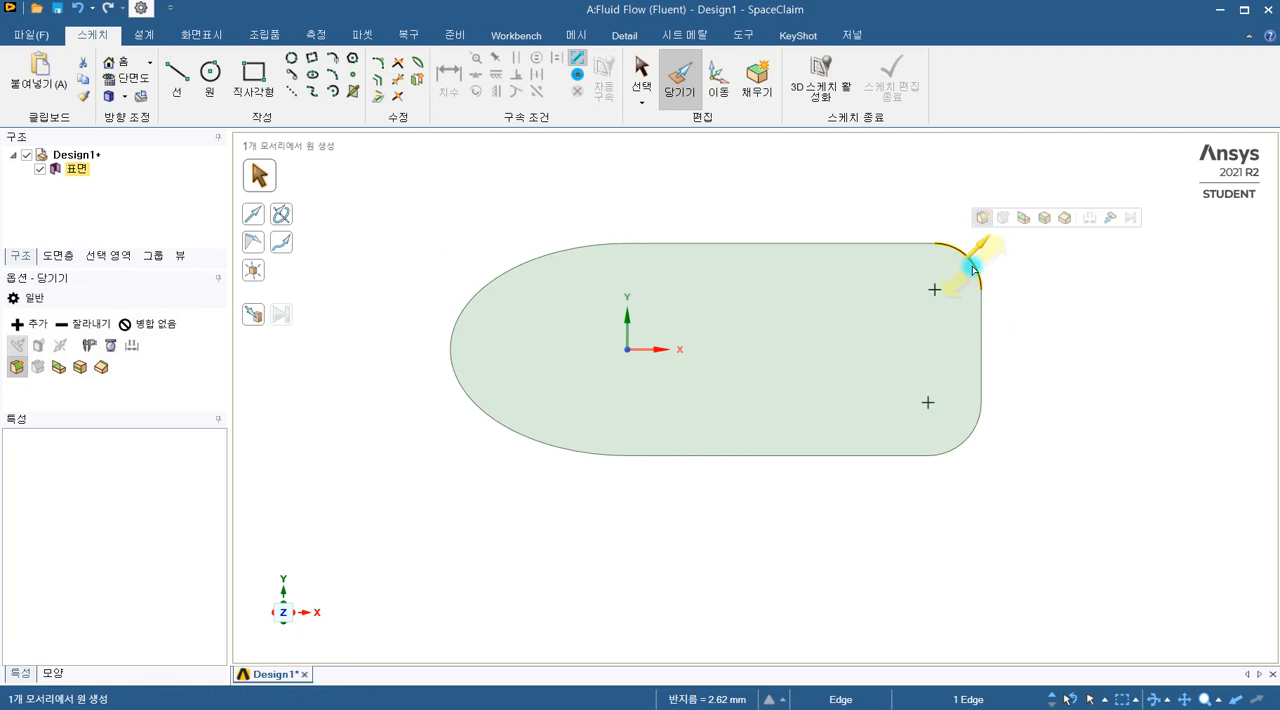
text(3)
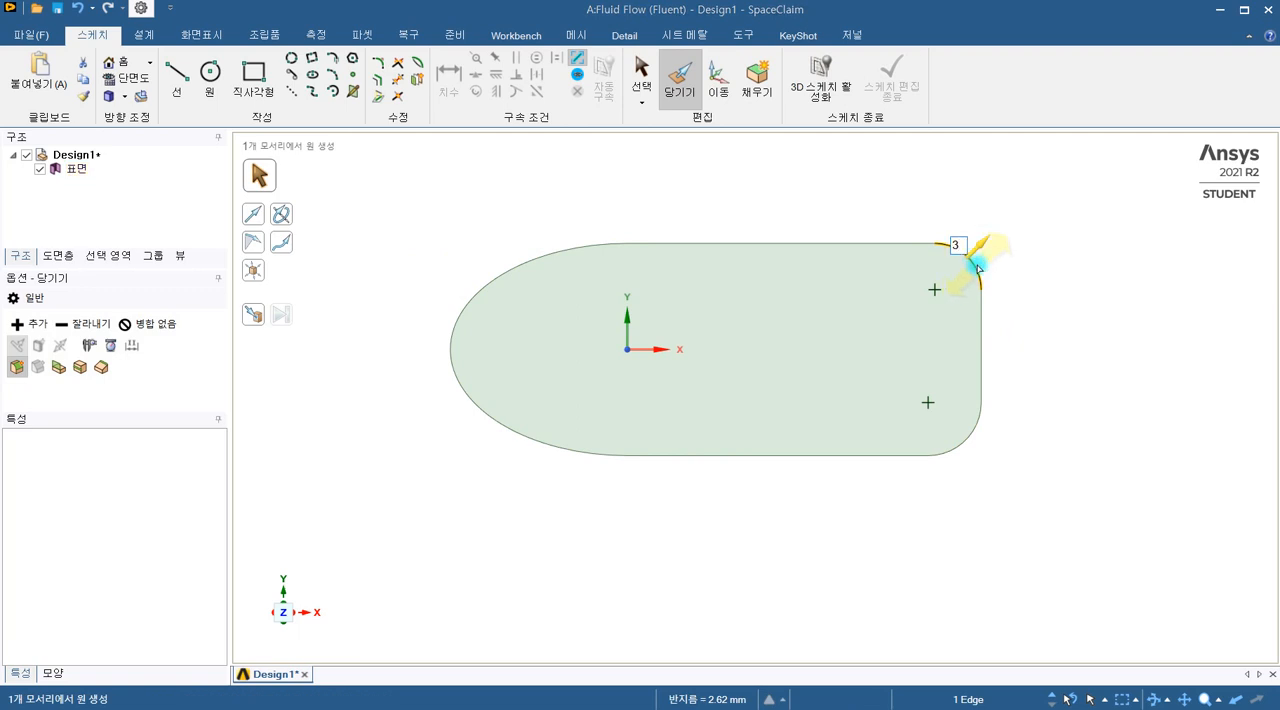
key(Return)
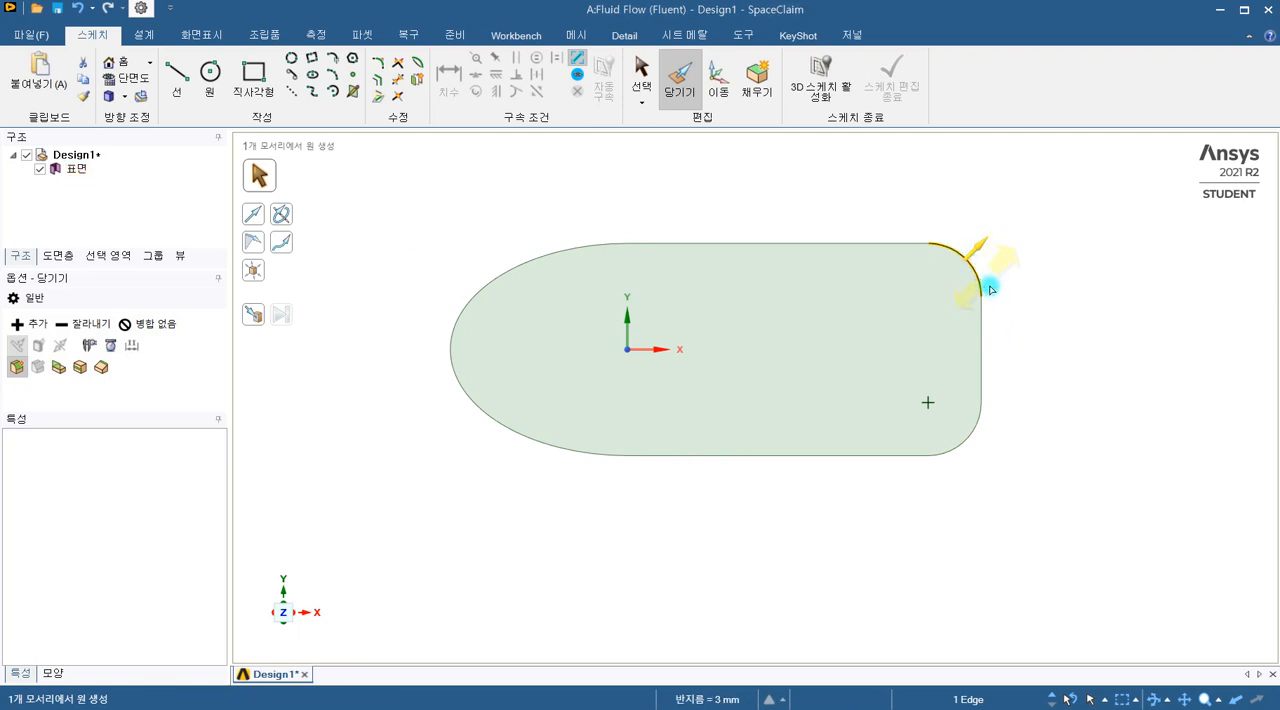
click(1048, 443)
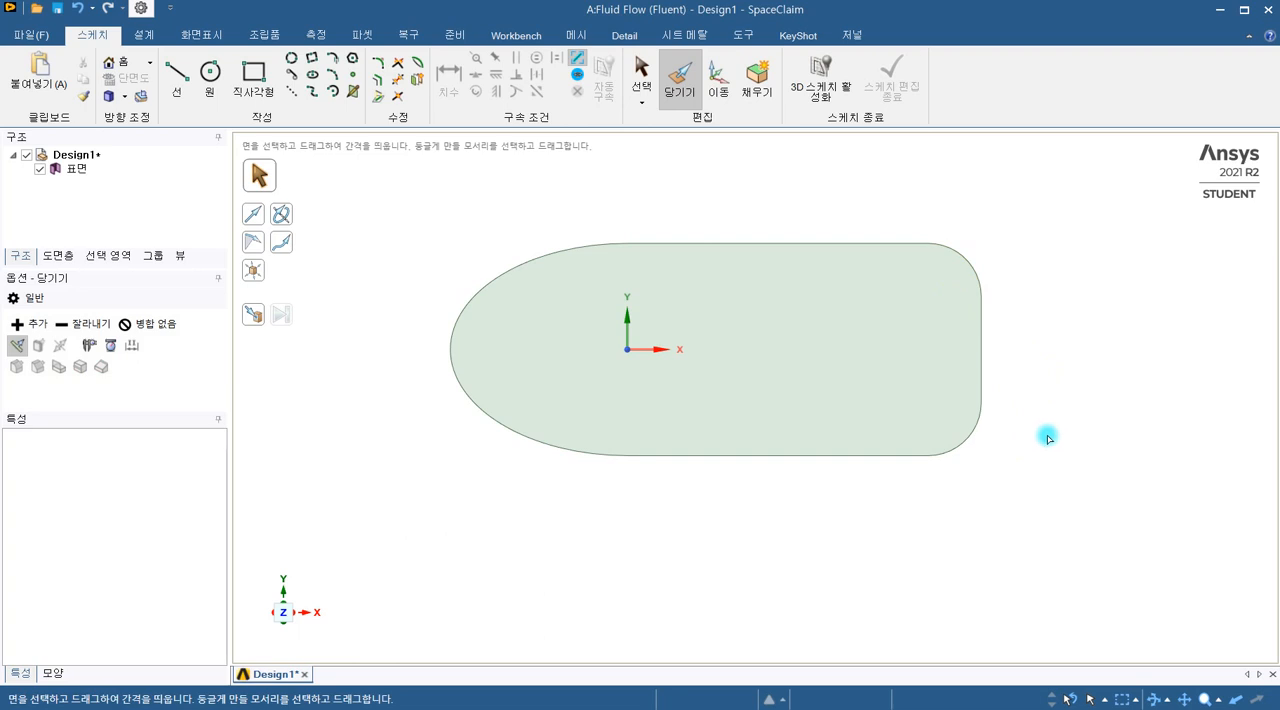
scroll(1058, 440, down, 5)
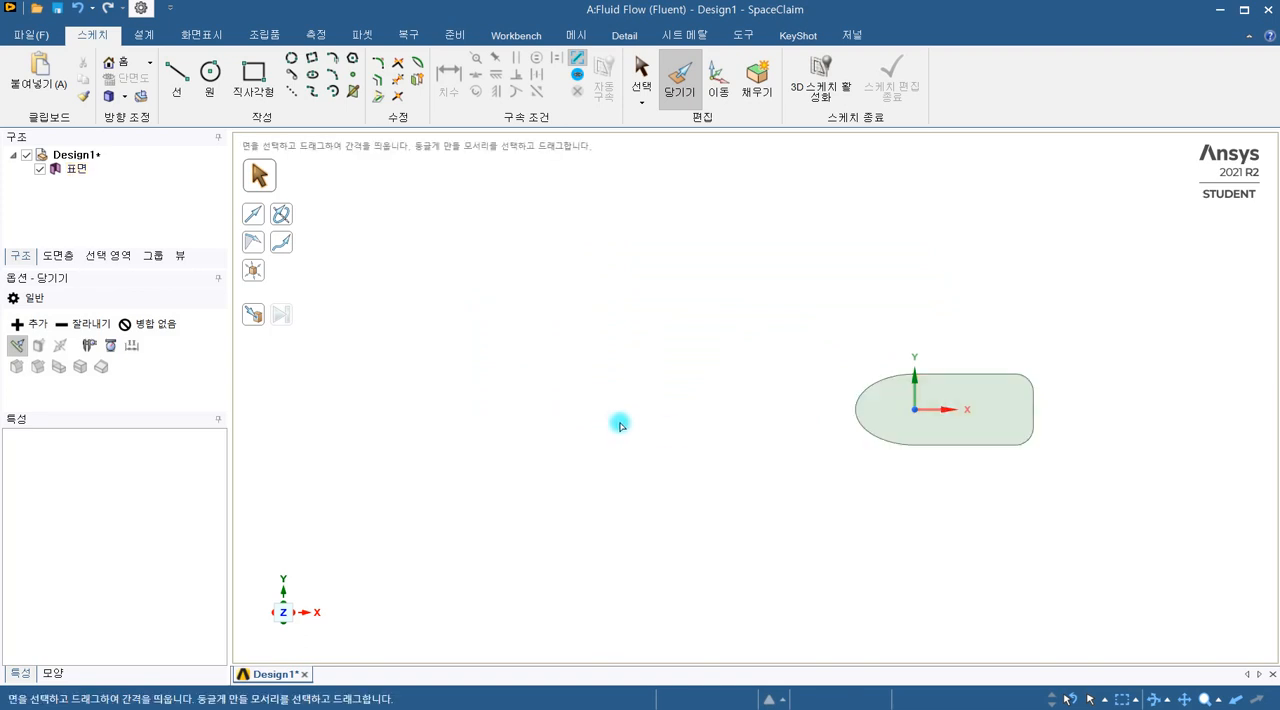
shift+middle_drag(758, 445, 607, 408)
click(857, 372)
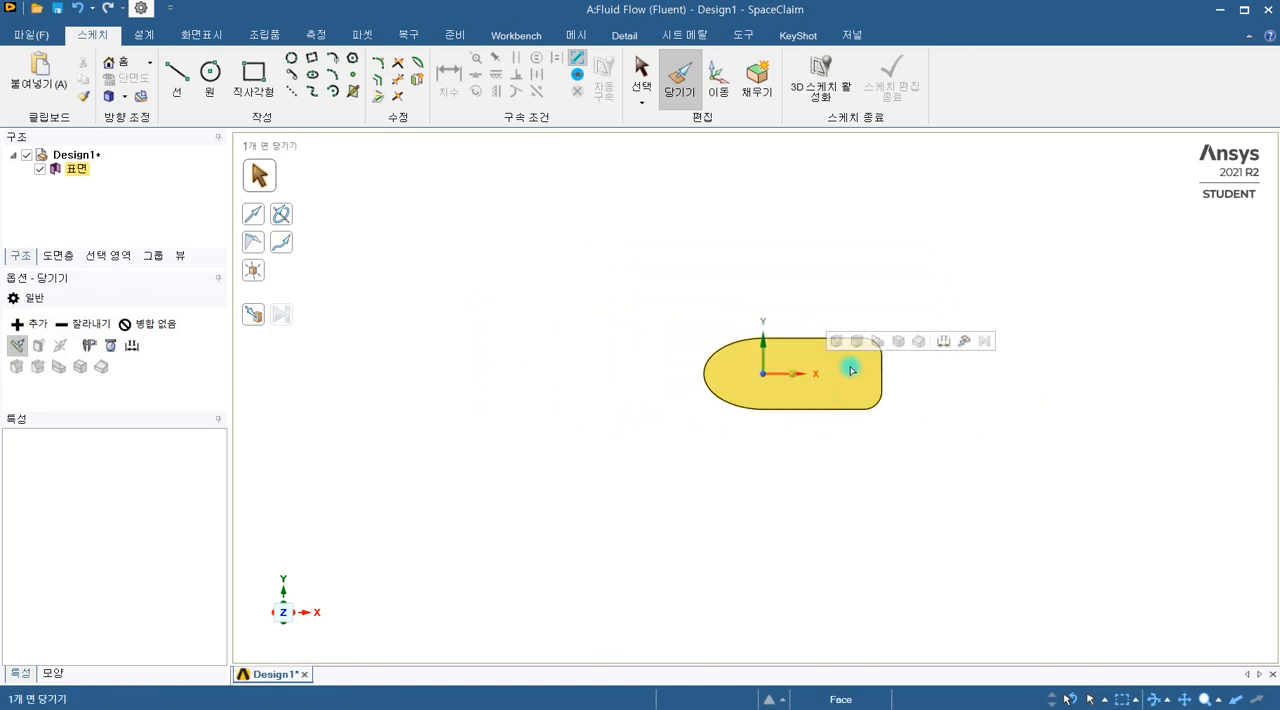
scroll(842, 360, up, 2)
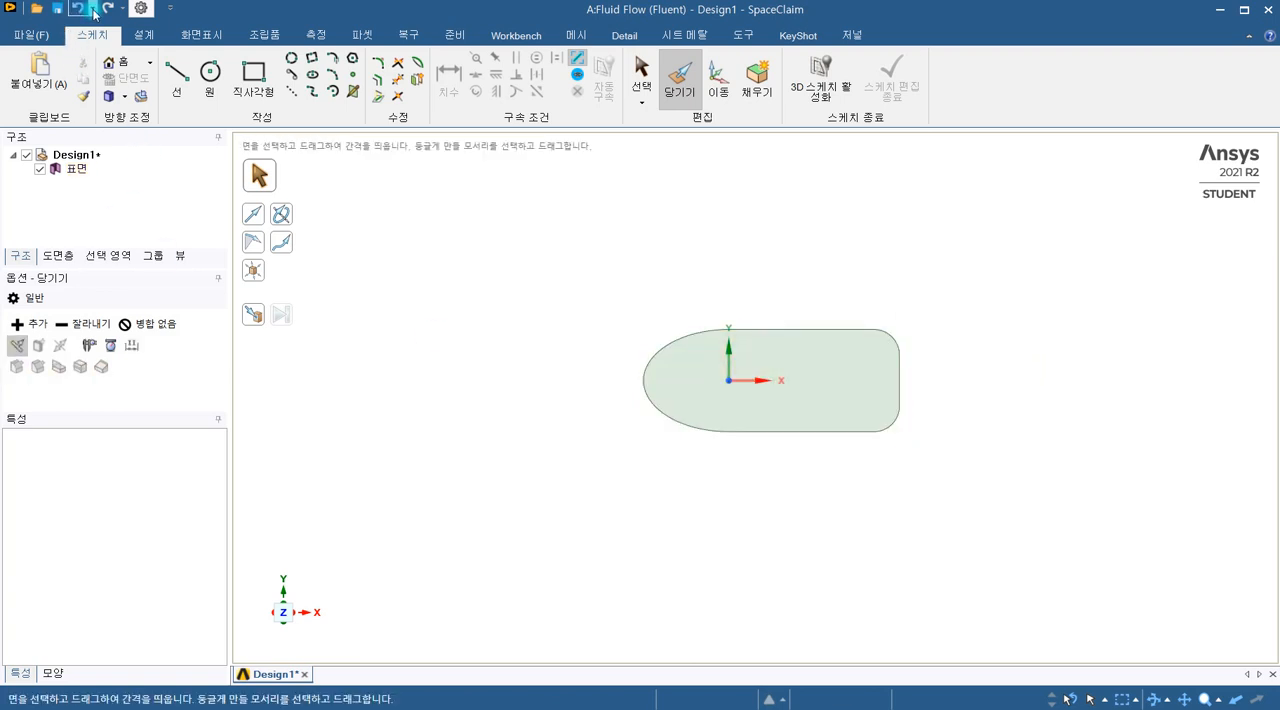
click(658, 401)
scroll(656, 398, down, 3)
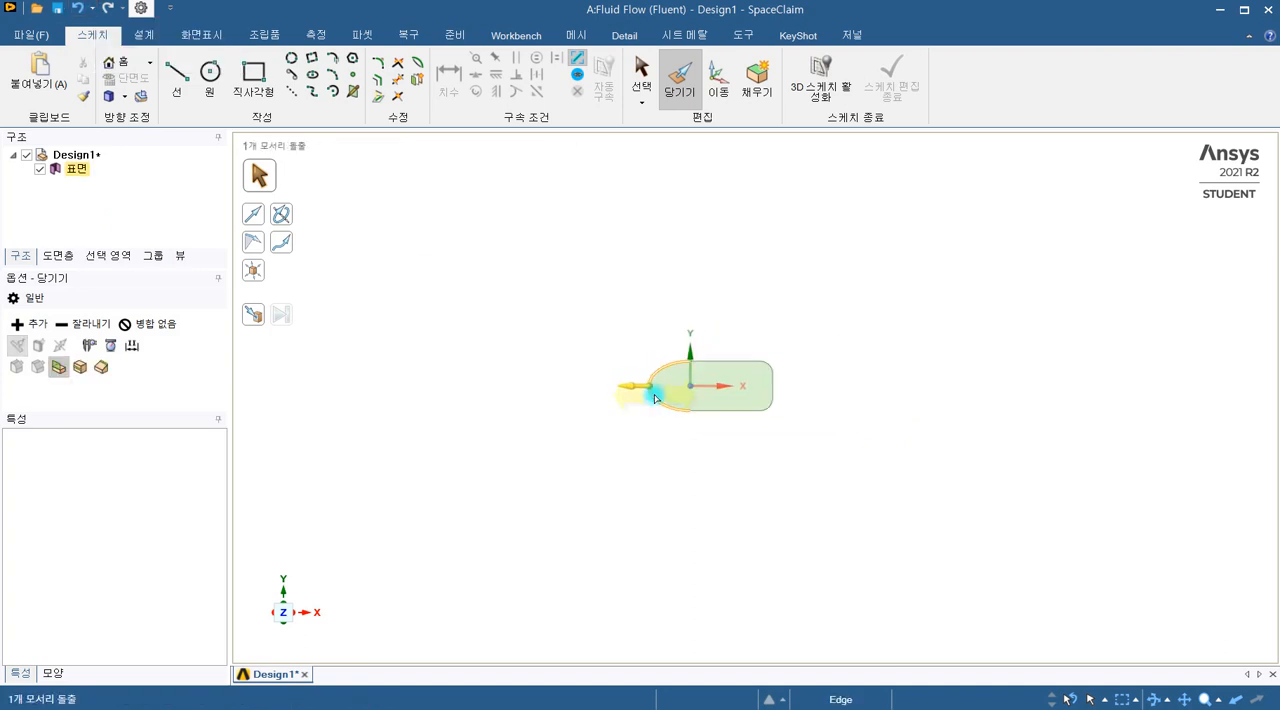
click(654, 297)
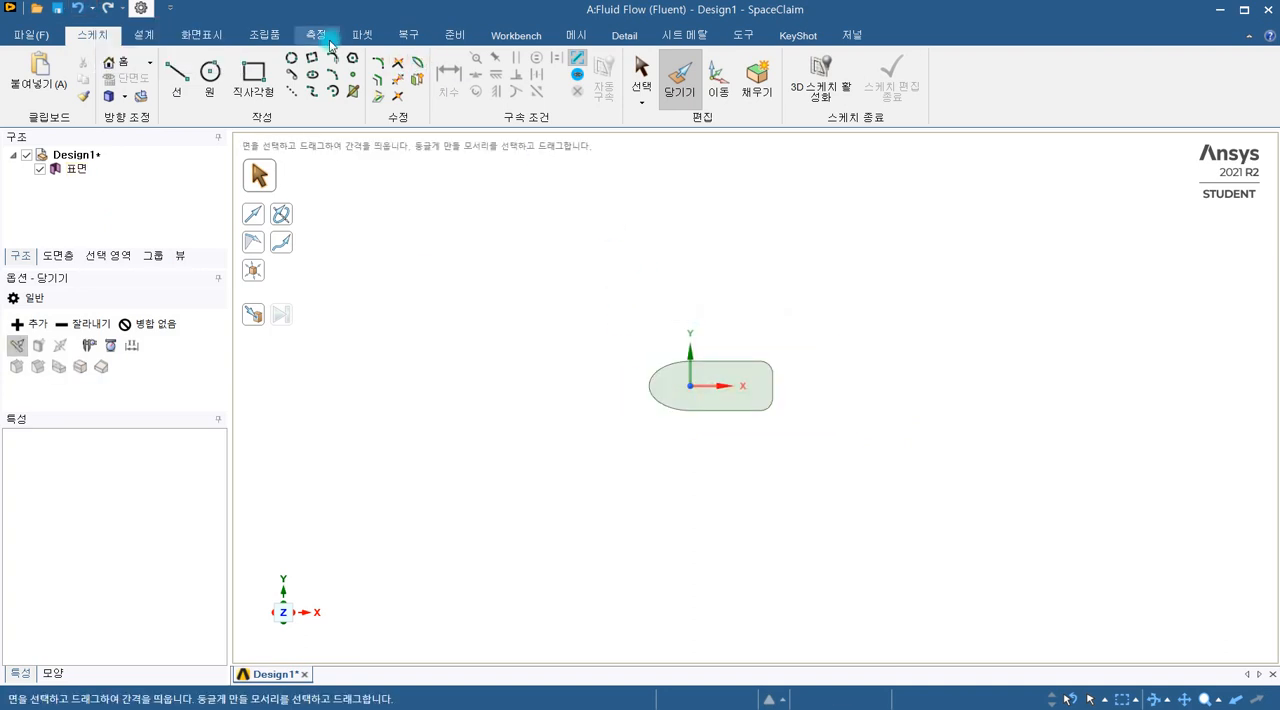
Step: Undo all operations back through the sketch curve trim to restore the full ellipse sketch
click(161, 35)
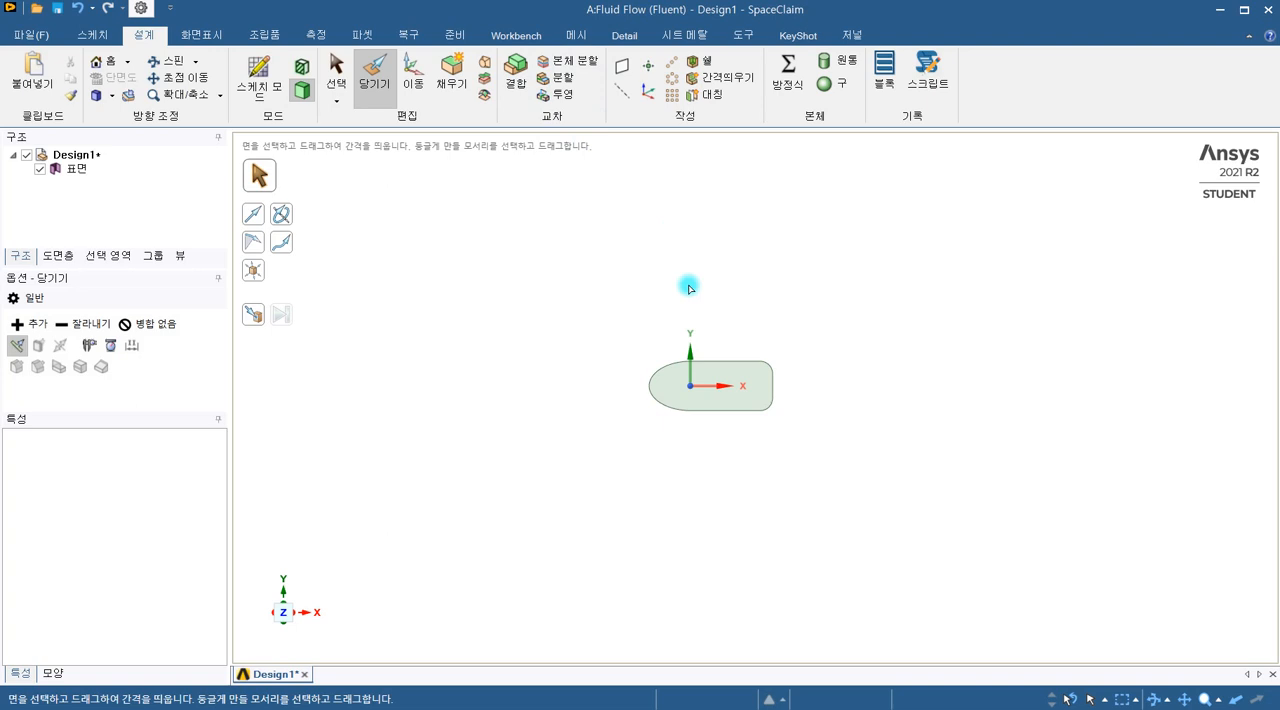
click(93, 9)
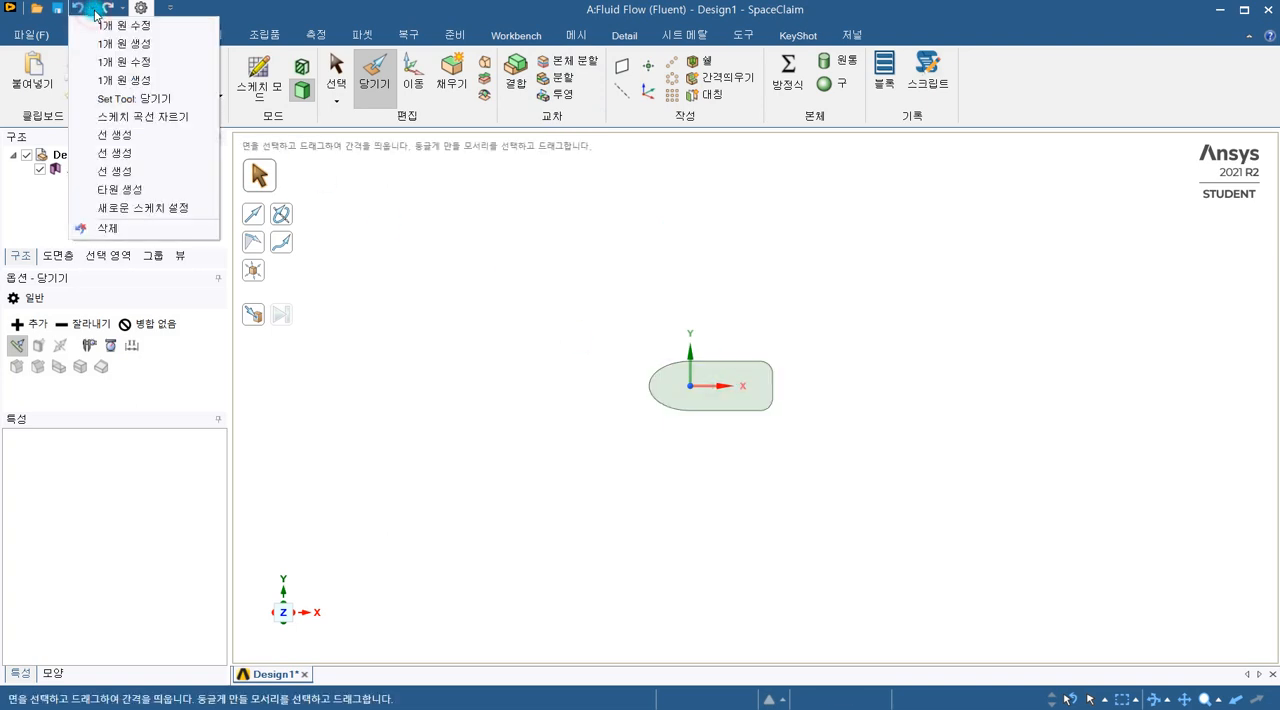
click(122, 116)
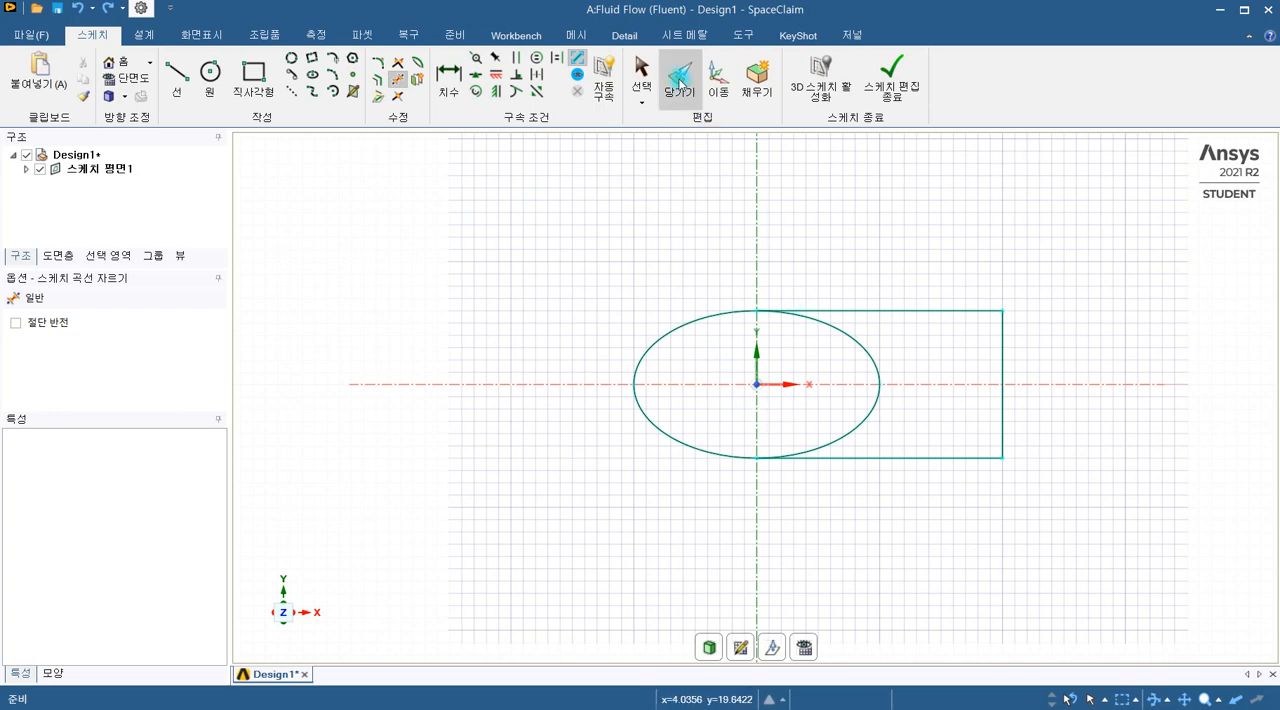
Step: Trim away the right half of the ellipse inside the rectangular rear section of the sketch
scroll(572, 300, down, 5)
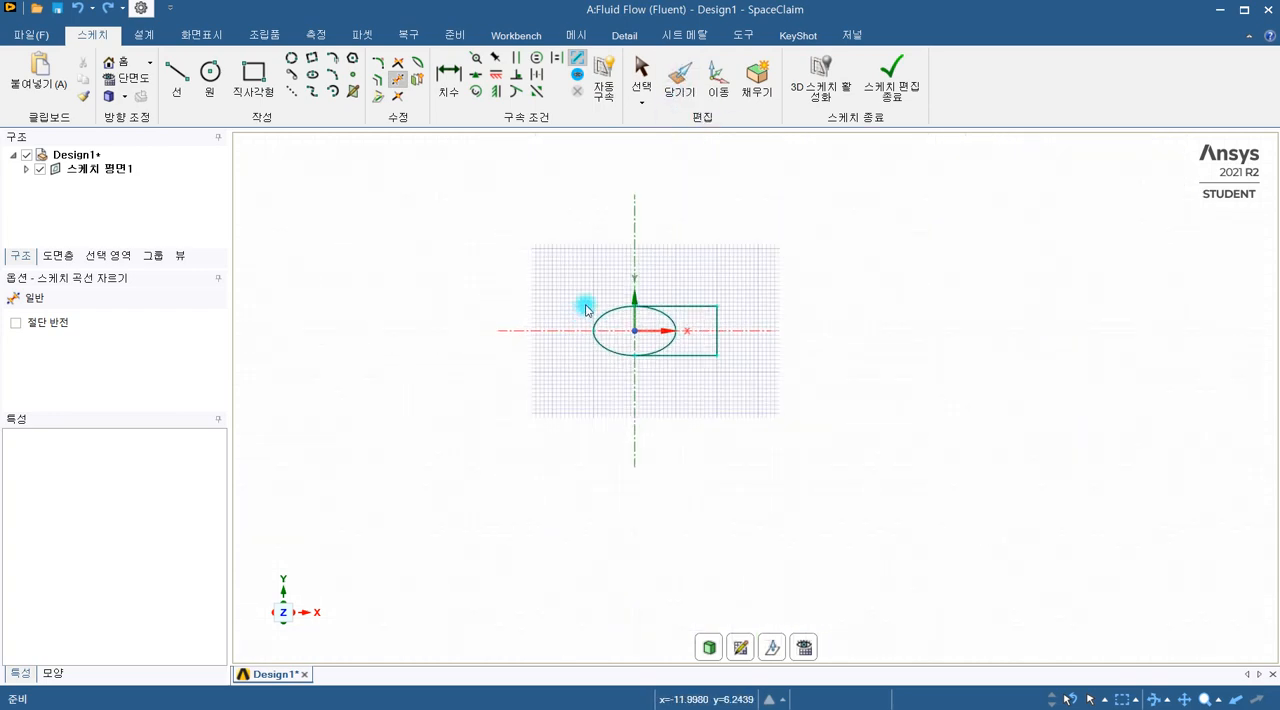
ctrl+middle_drag(645, 433, 766, 440)
scroll(690, 434, down, 2)
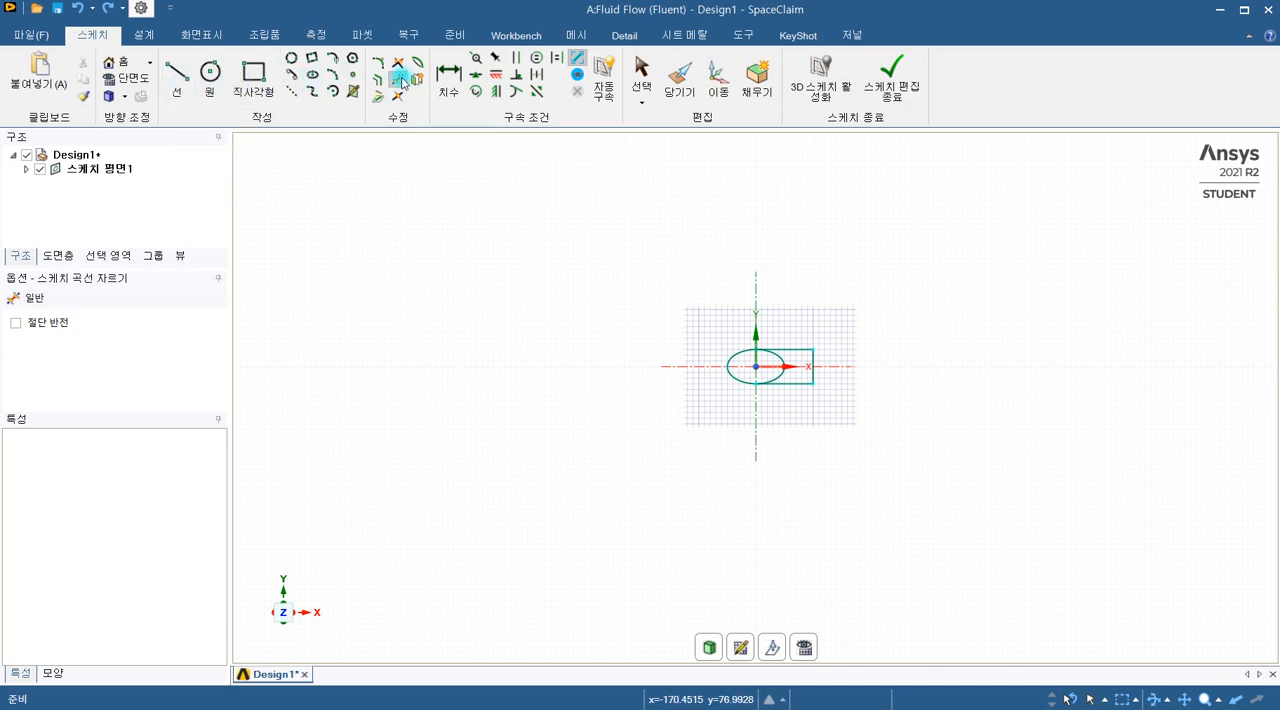
scroll(864, 322, up, 3)
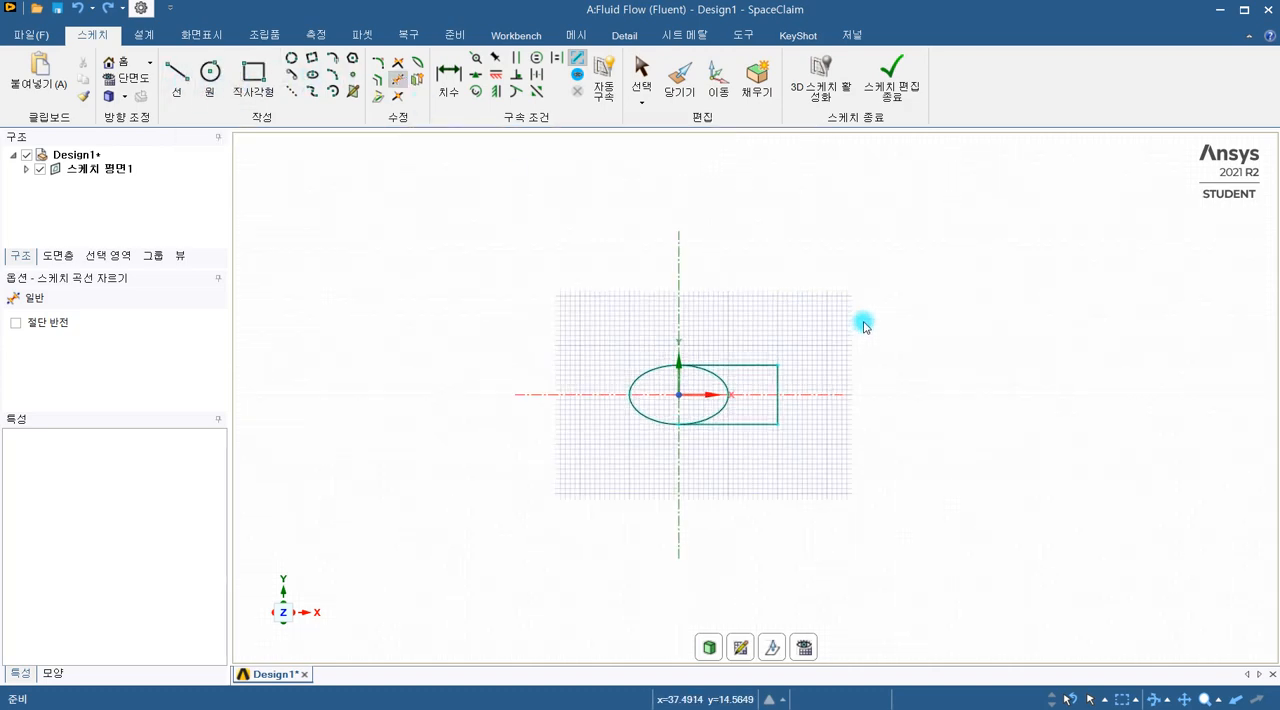
click(721, 383)
Step: Sketch a rectangle about 278 mm wide and 184 mm high around the bullet profile as the outer flow domain
scroll(688, 266, down, 3)
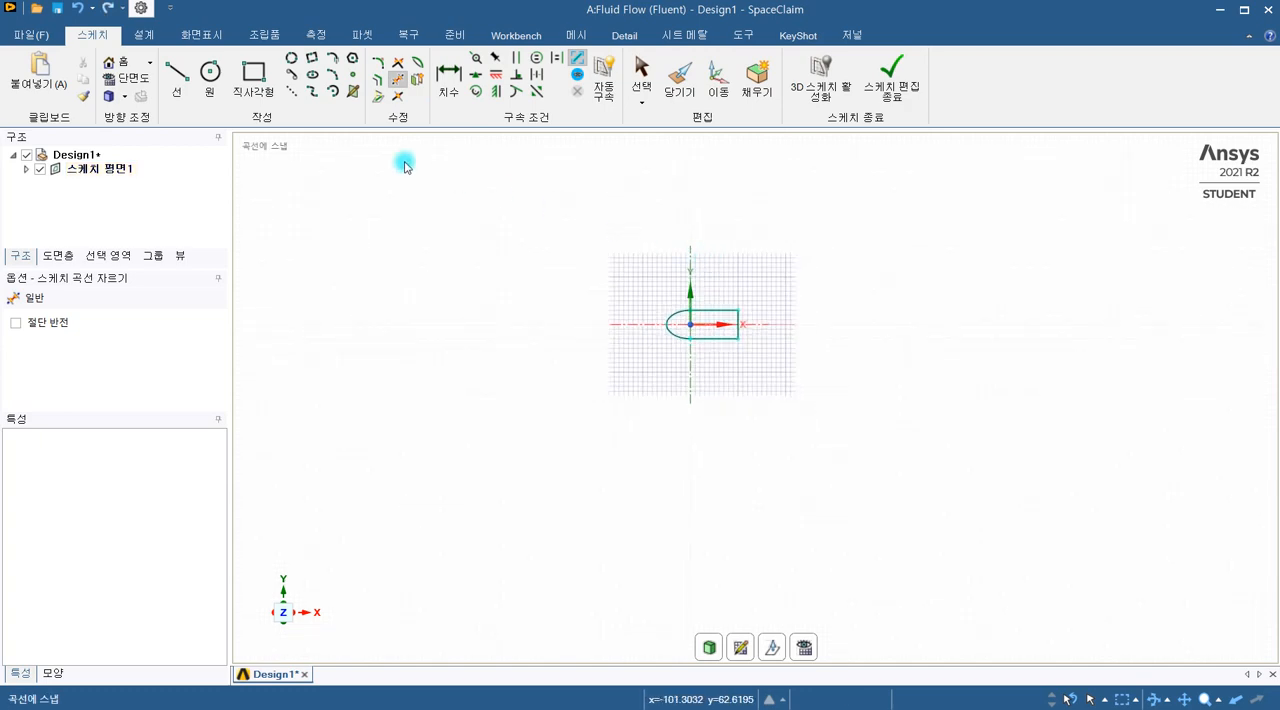
click(252, 82)
shift+middle_drag(586, 366, 614, 466)
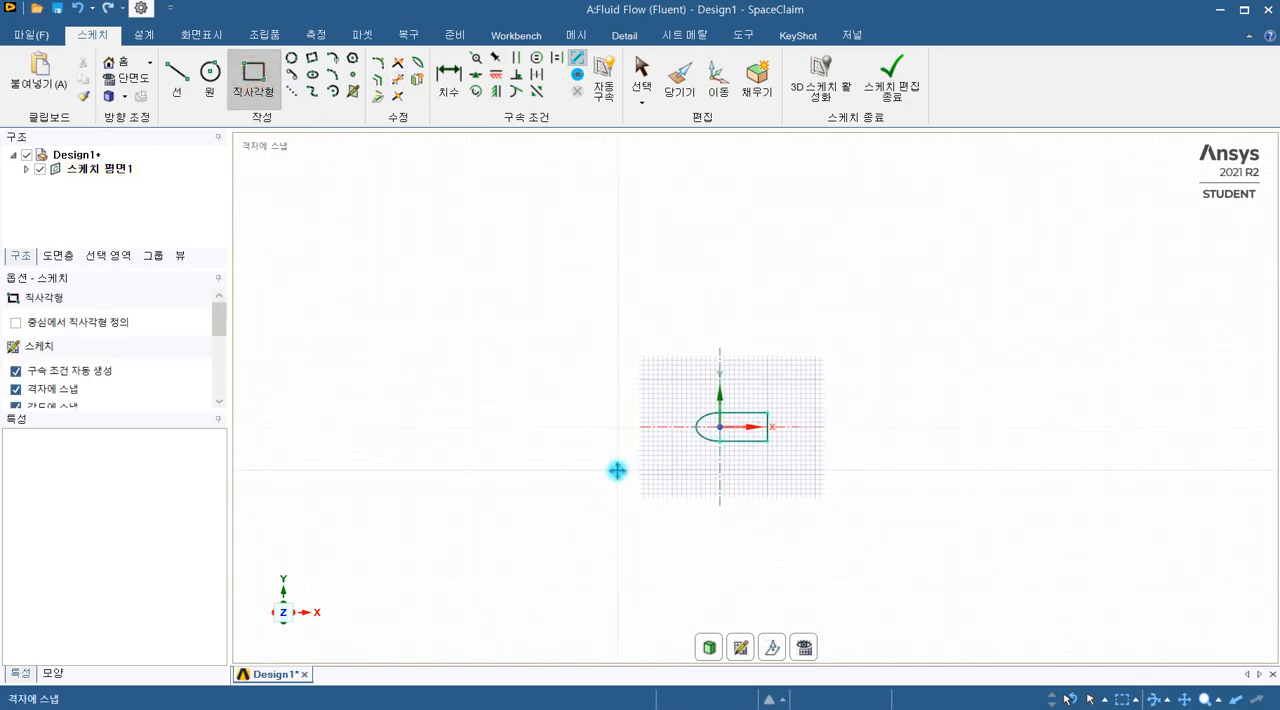
click(486, 214)
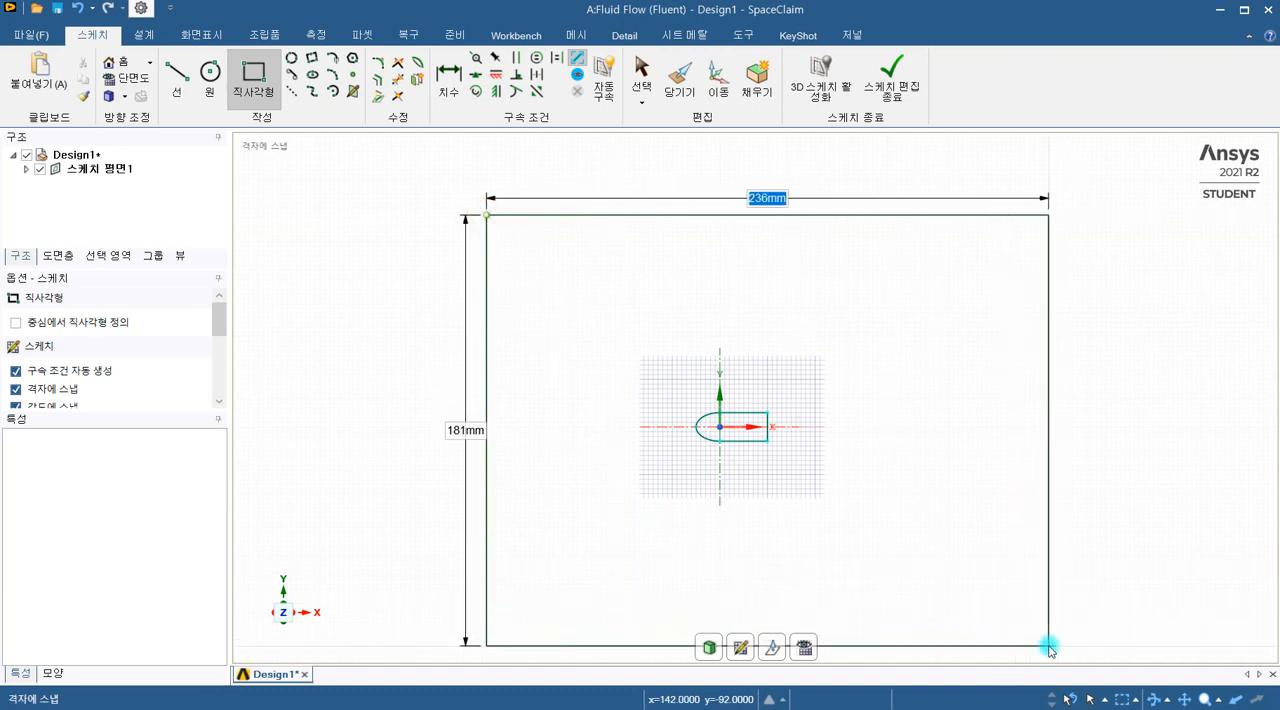
shift+middle_drag(1034, 646, 1027, 568)
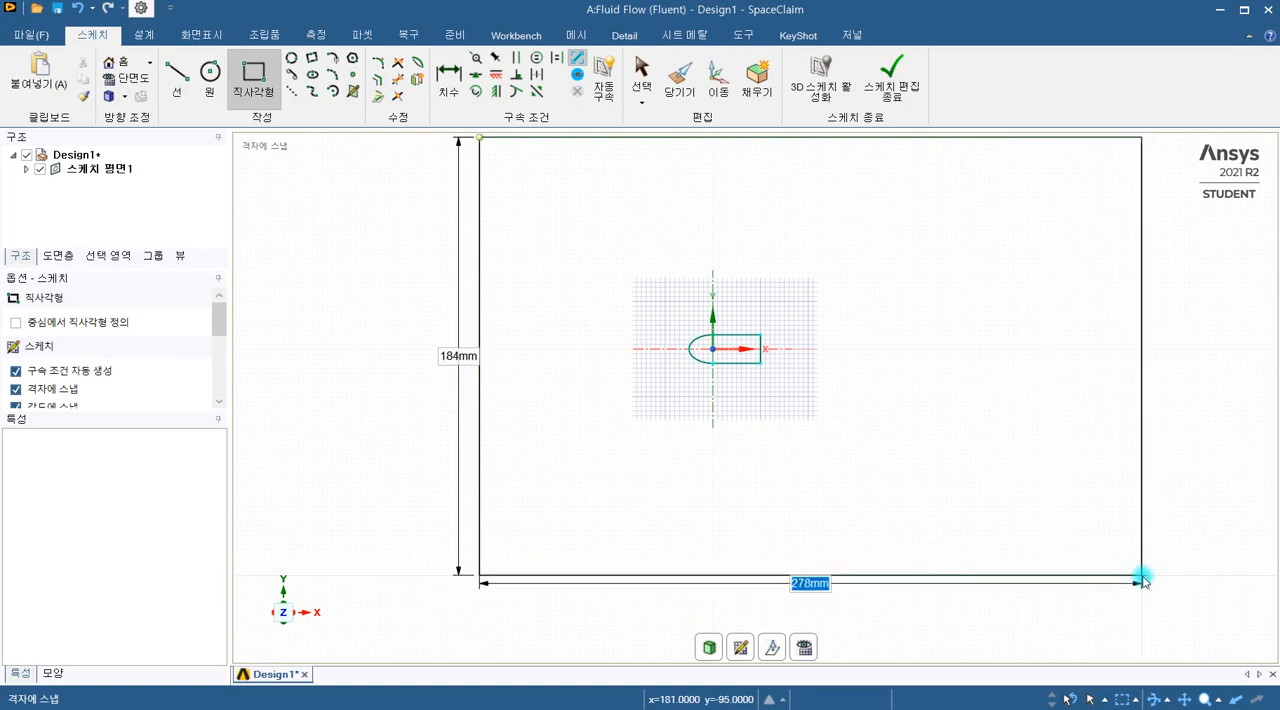
click(1137, 575)
Step: Finish editing the sketch to turn the rectangle and the bullet profile into surfaces
scroll(1034, 460, down, 3)
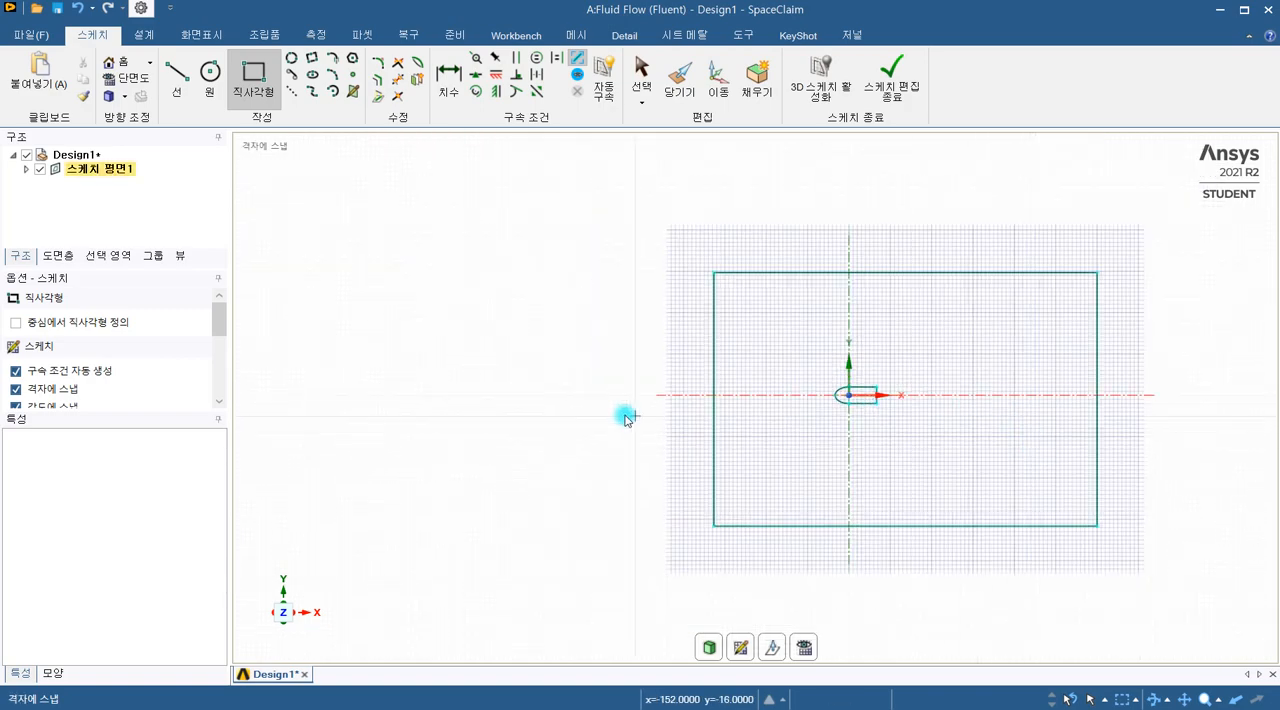
shift+middle_drag(578, 414, 436, 395)
scroll(823, 239, up, 2)
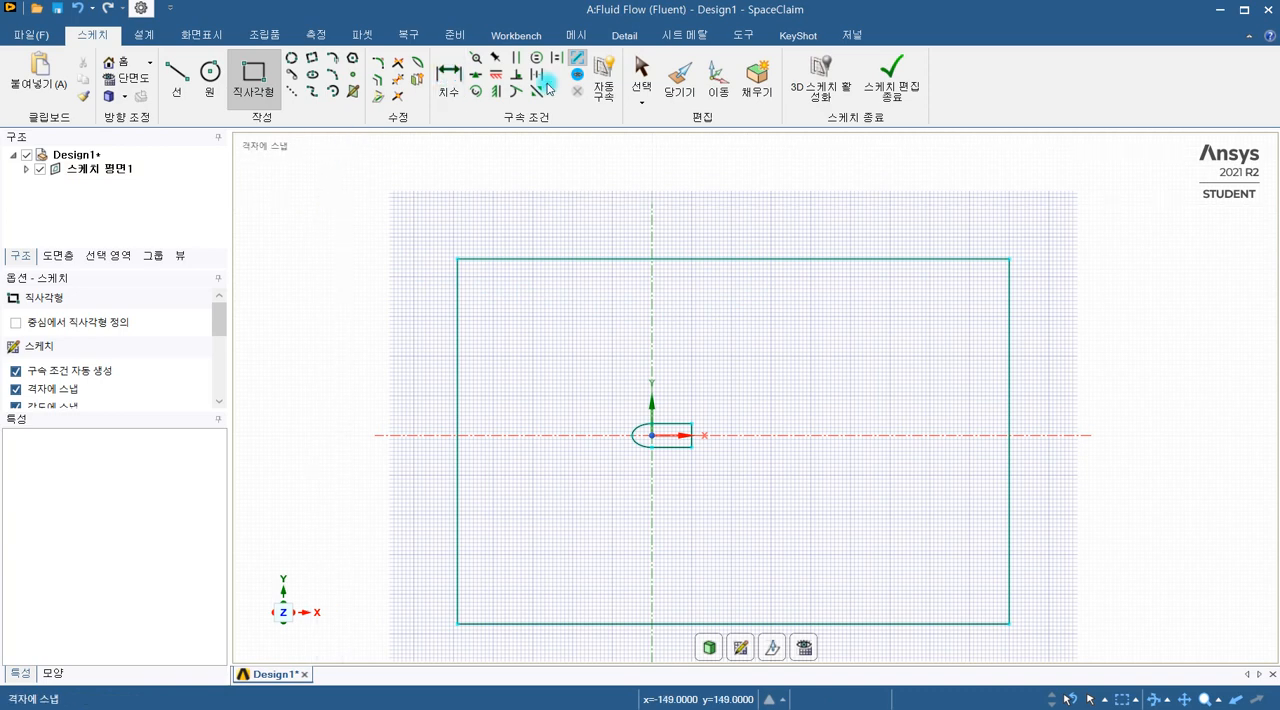
click(890, 85)
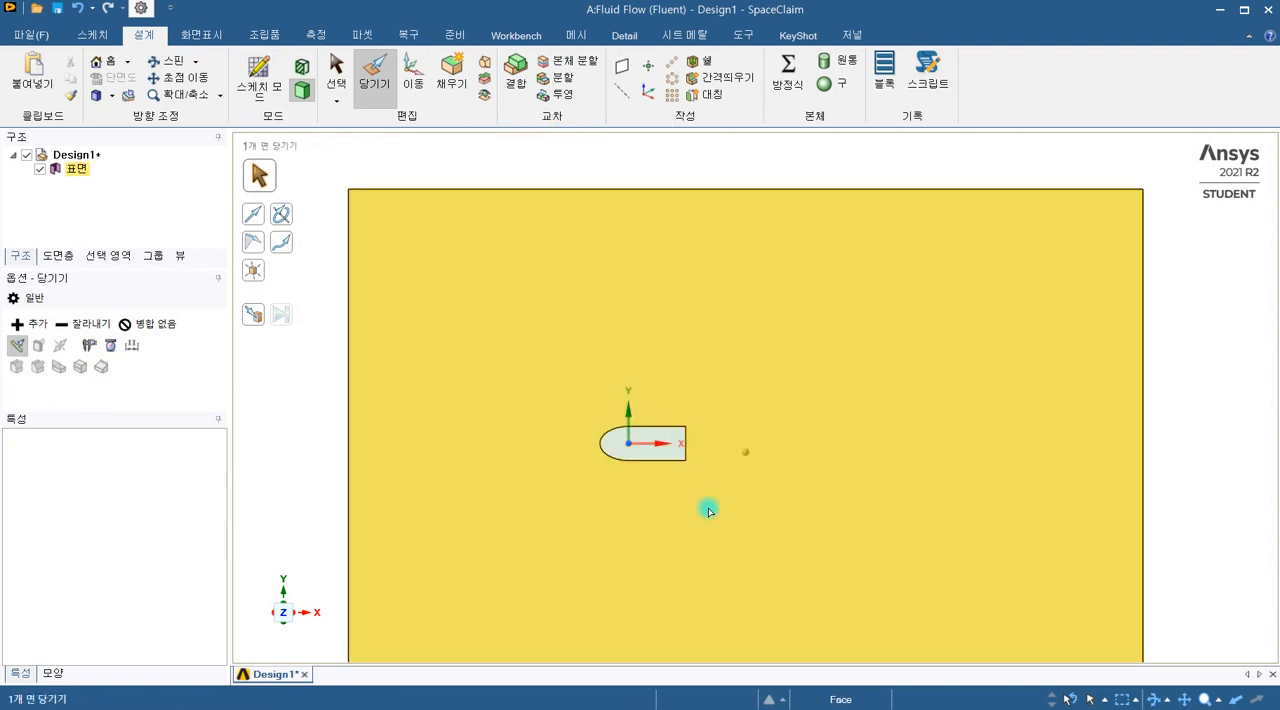
scroll(708, 508, up, 2)
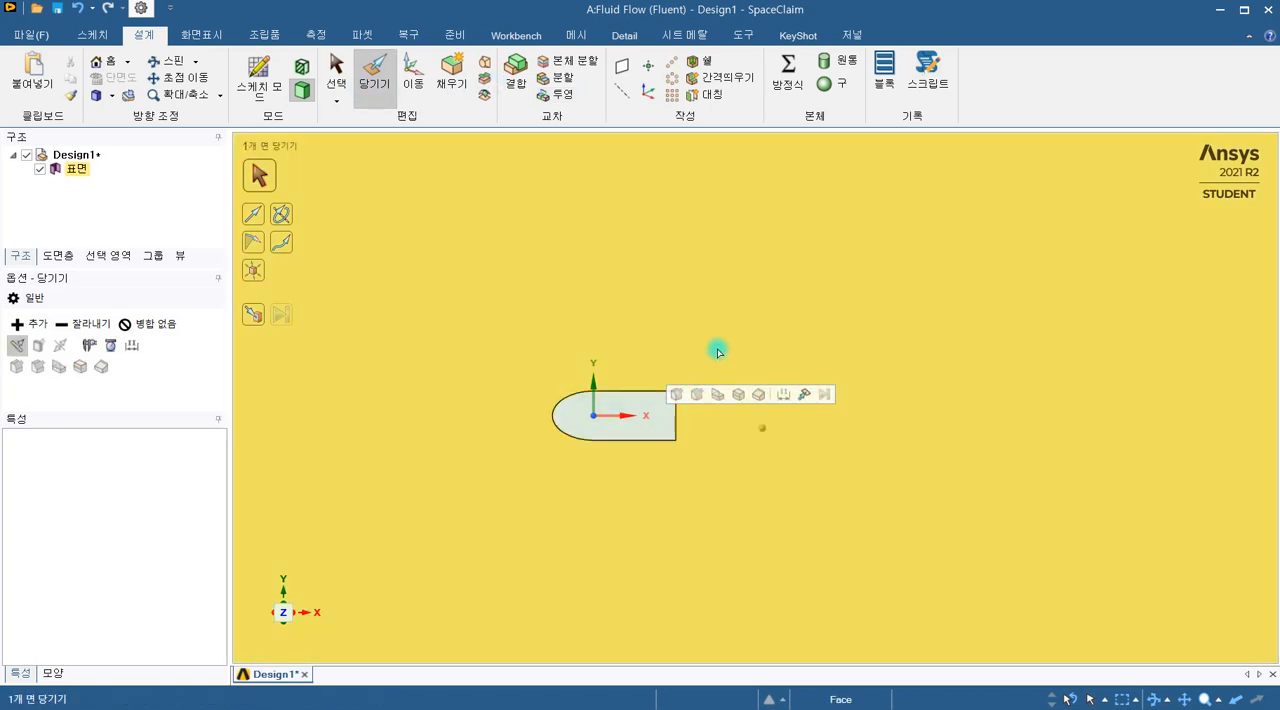
shift+middle_drag(706, 349, 659, 270)
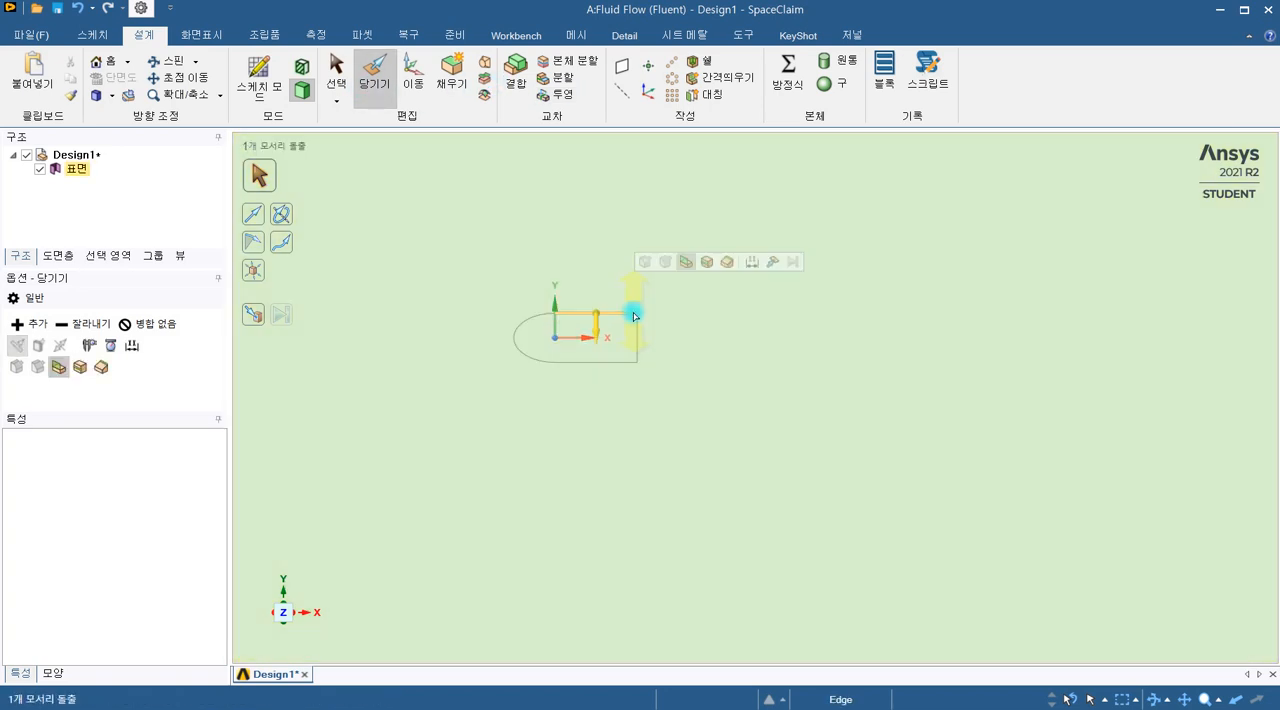
click(637, 313)
scroll(640, 318, up, 5)
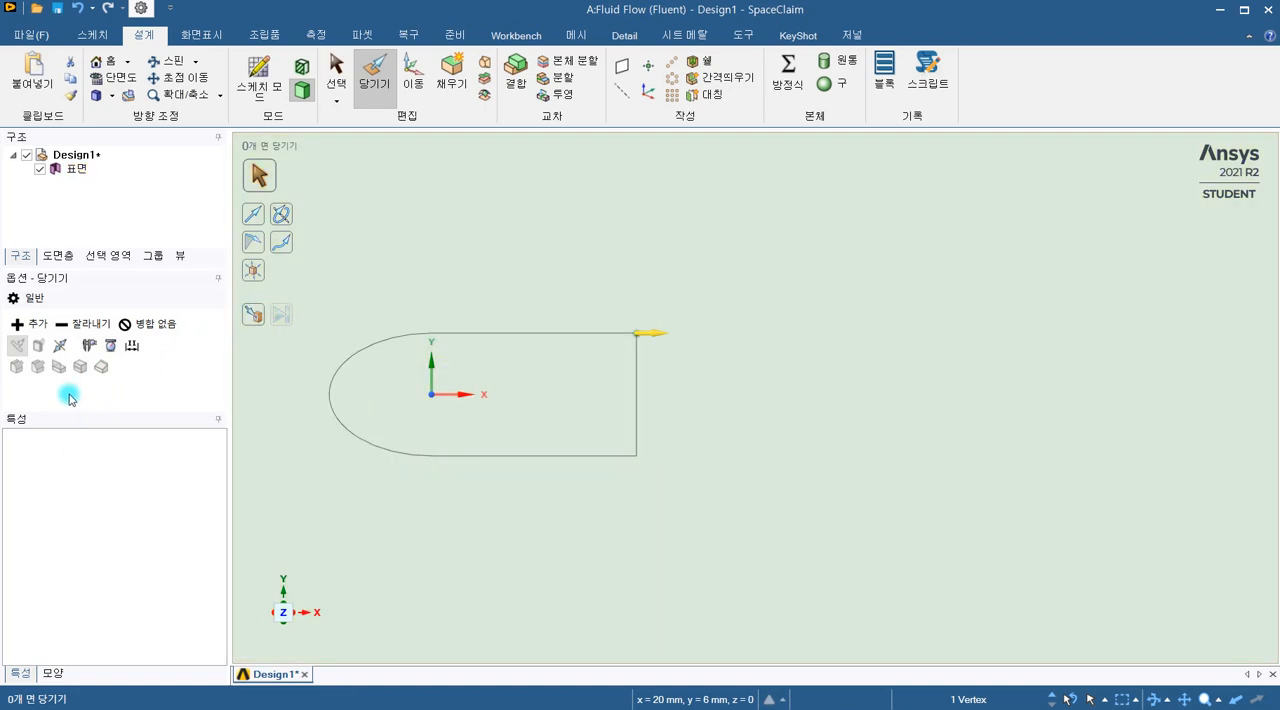
scroll(603, 425, down, 3)
scroll(603, 425, down, 5)
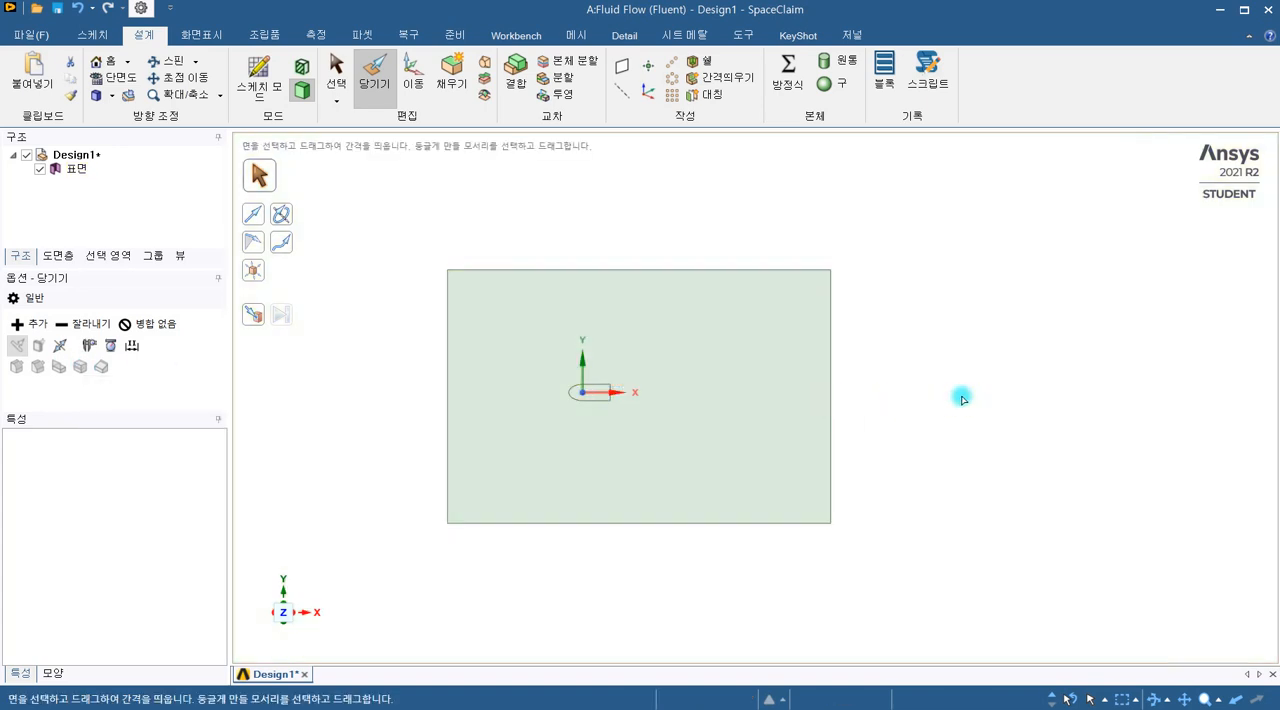
Step: Delete the bullet-shaped face inside the rectangular surface to leave a cutout
click(705, 432)
scroll(705, 432, up, 3)
click(530, 360)
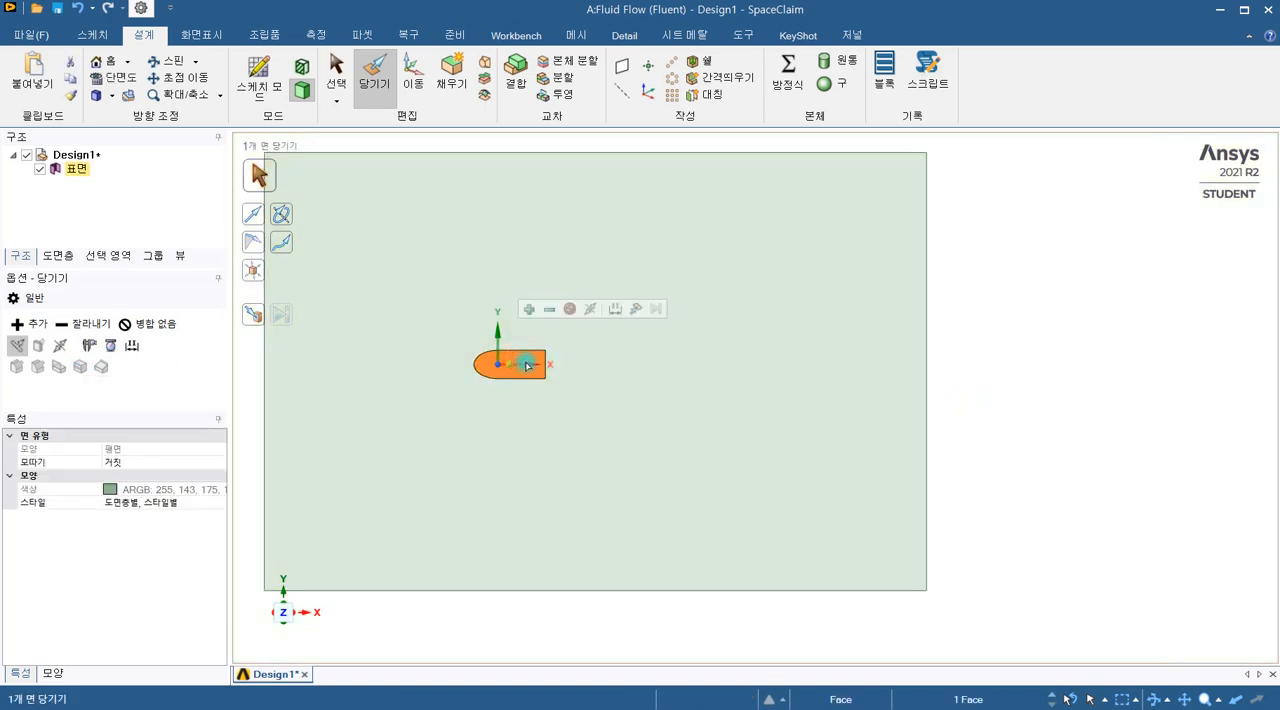
key(Escape)
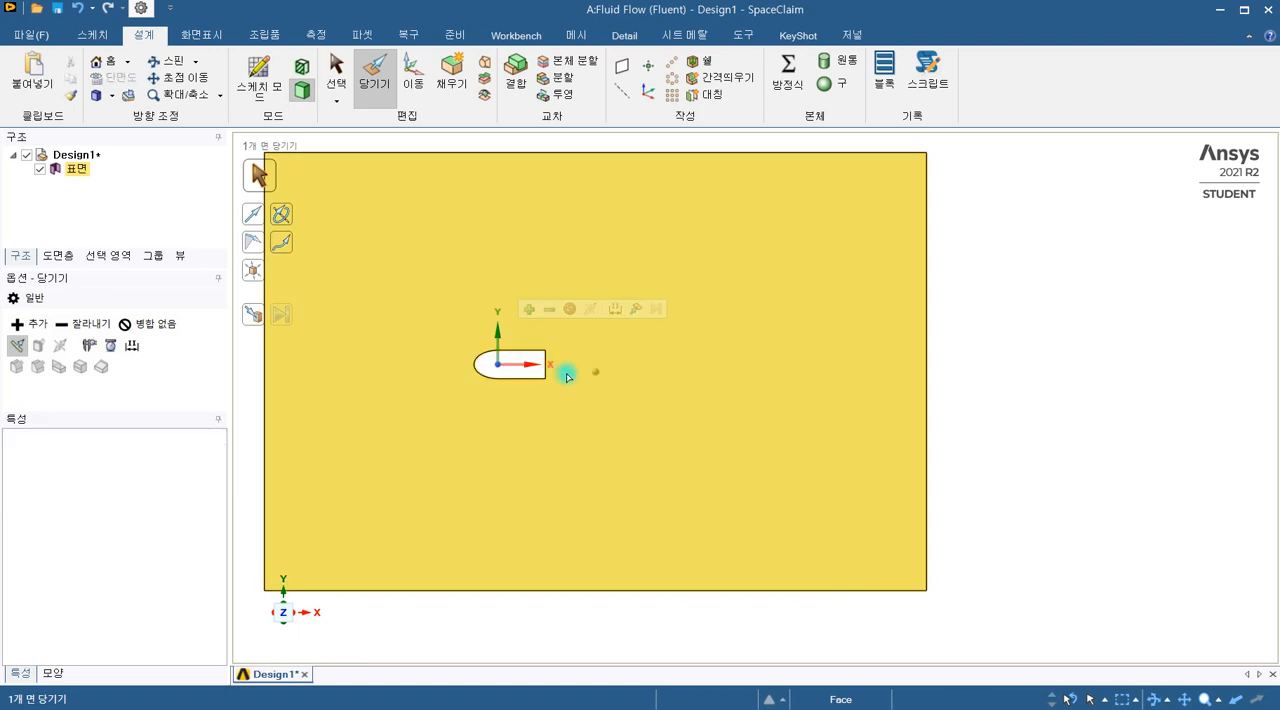
Step: Round the upper right corner of the bullet-shaped cutout to a 3 mm radius
scroll(558, 343, up, 2)
click(541, 355)
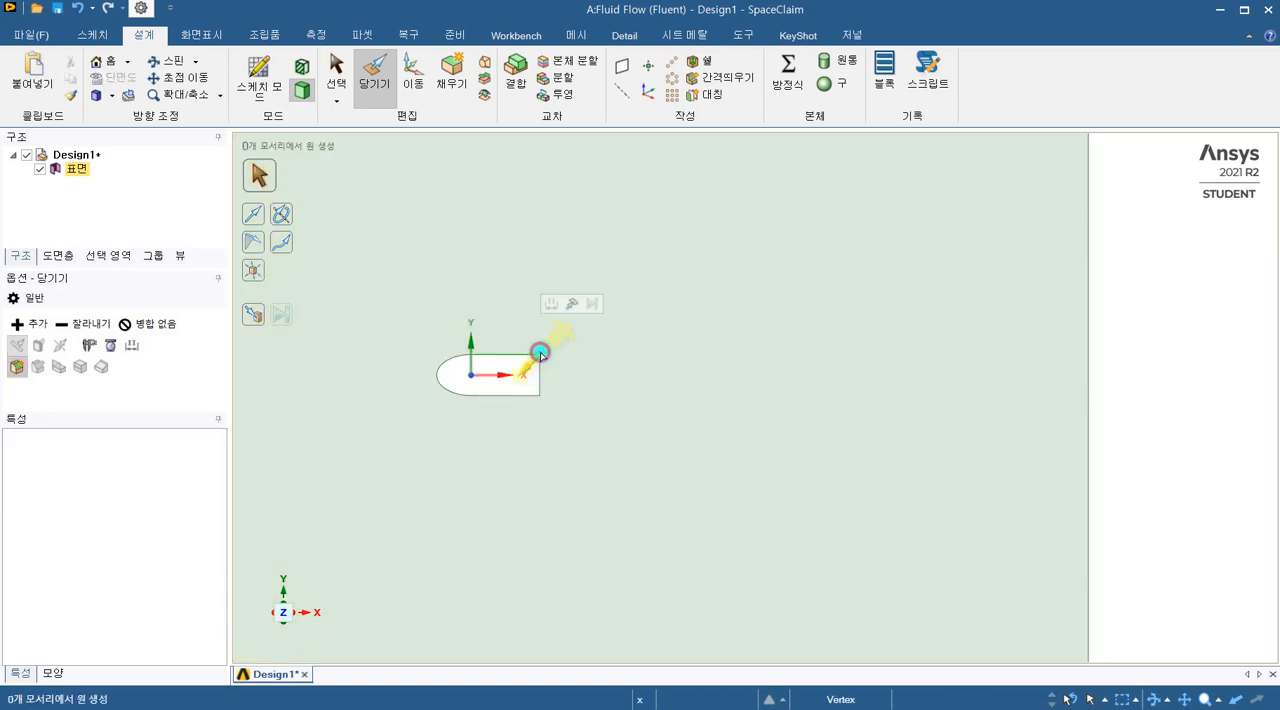
click(541, 356)
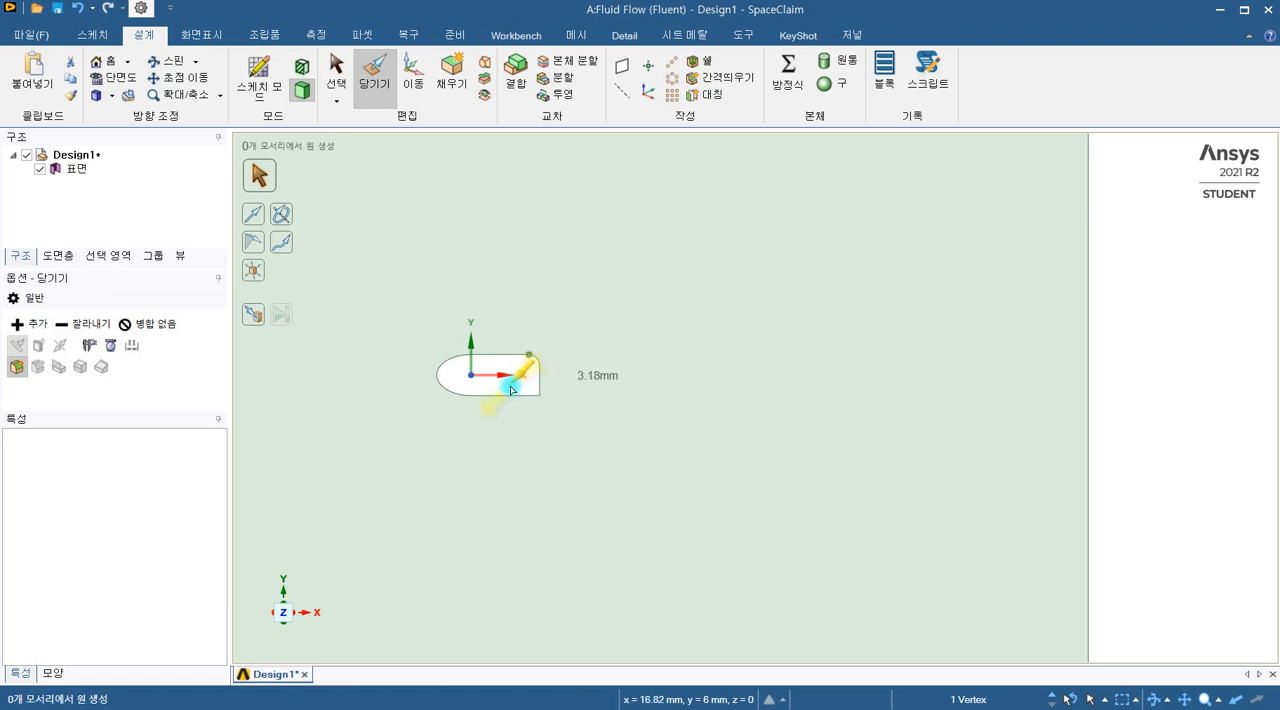
text(3)
key(Return)
Step: Round the lower right corner of the bullet-shaped cutout to a 3 mm radius and clear the selection
scroll(540, 395, up, 2)
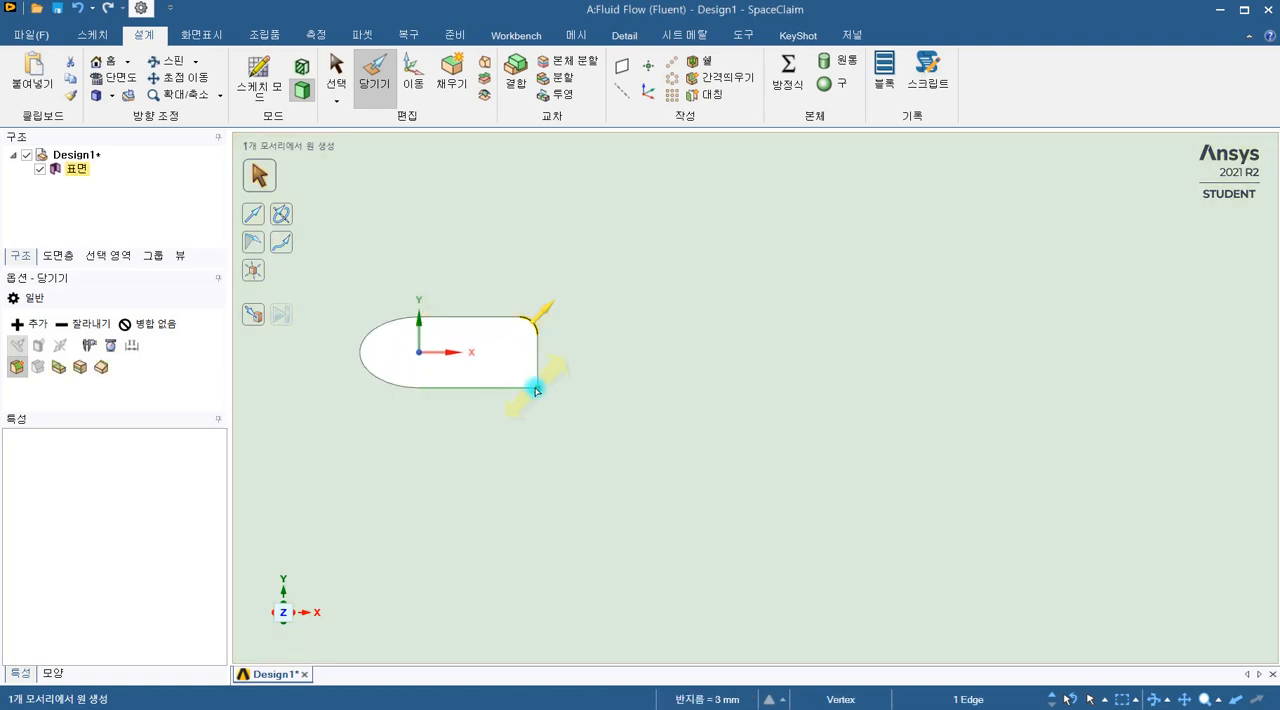
click(540, 389)
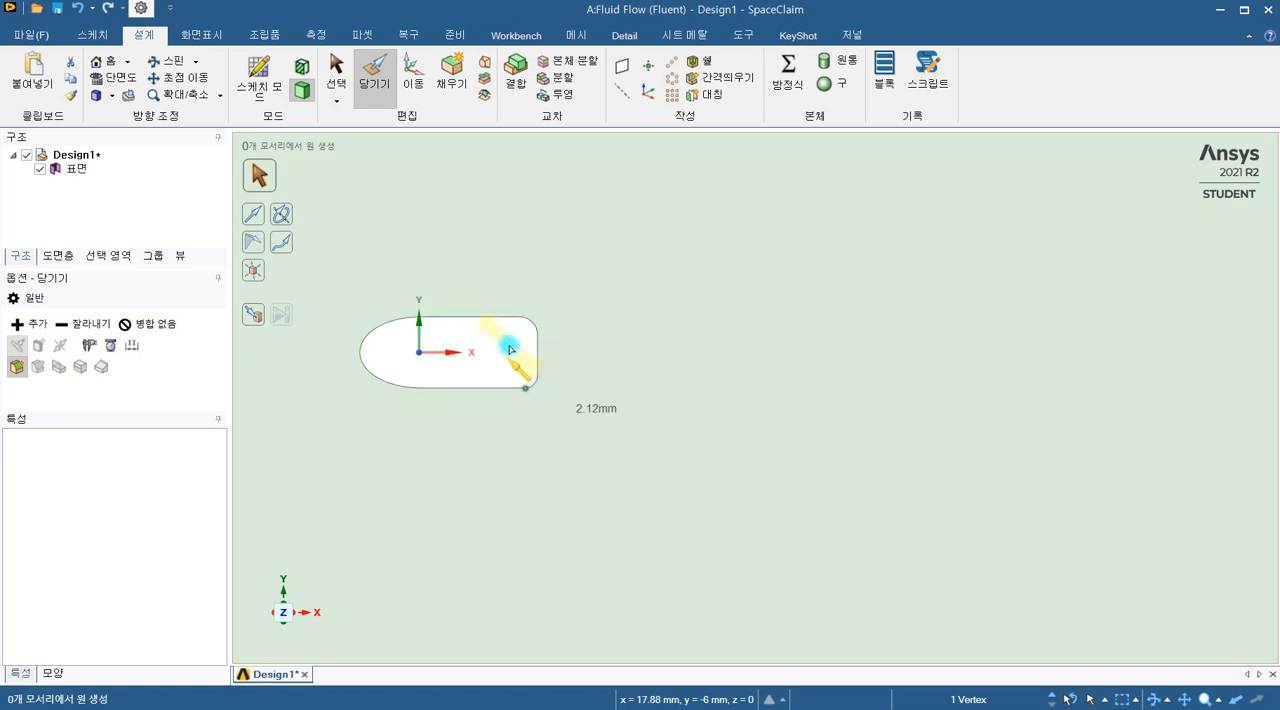
text(3)
key(Return)
scroll(548, 407, down, 3)
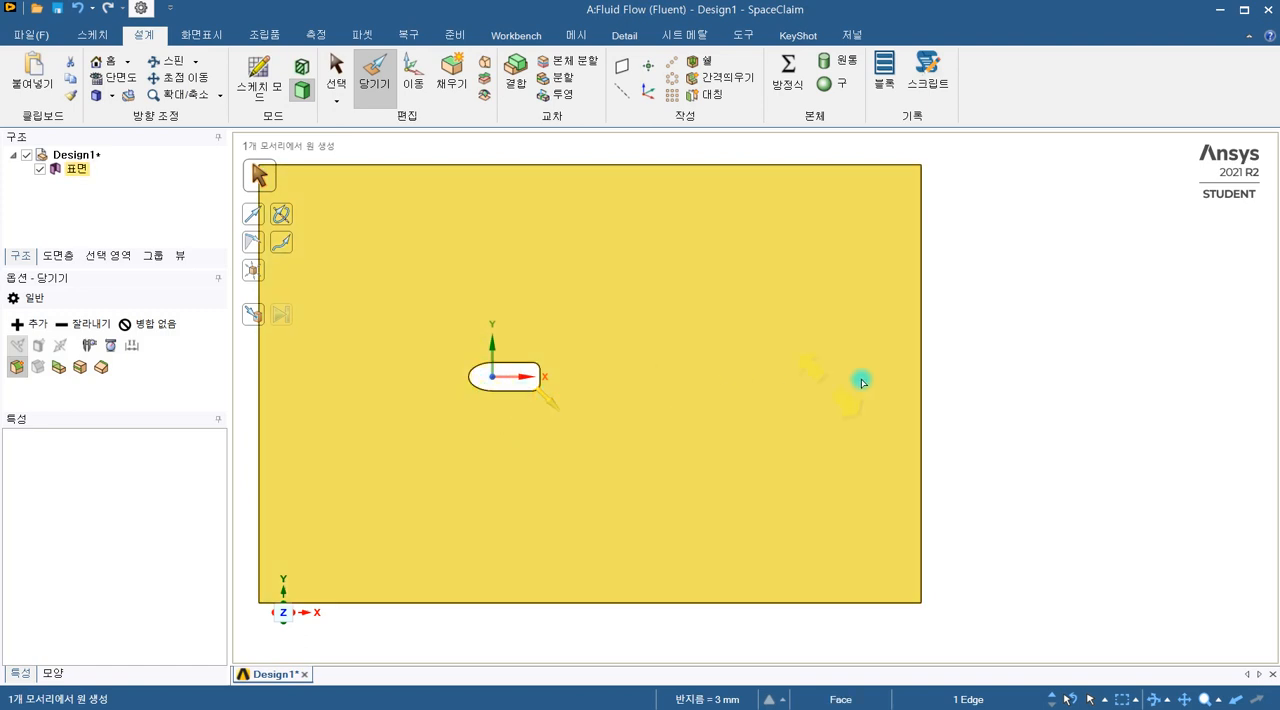
click(1052, 338)
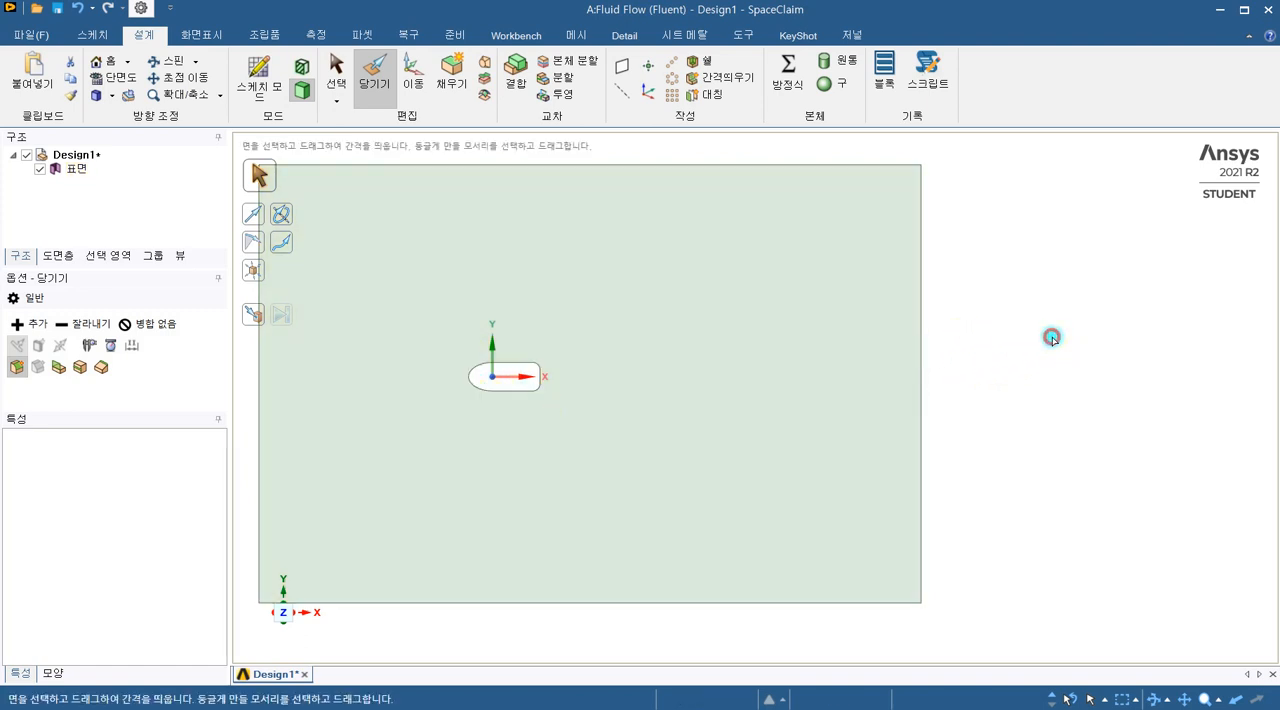
scroll(1078, 418, down, 2)
click(840, 285)
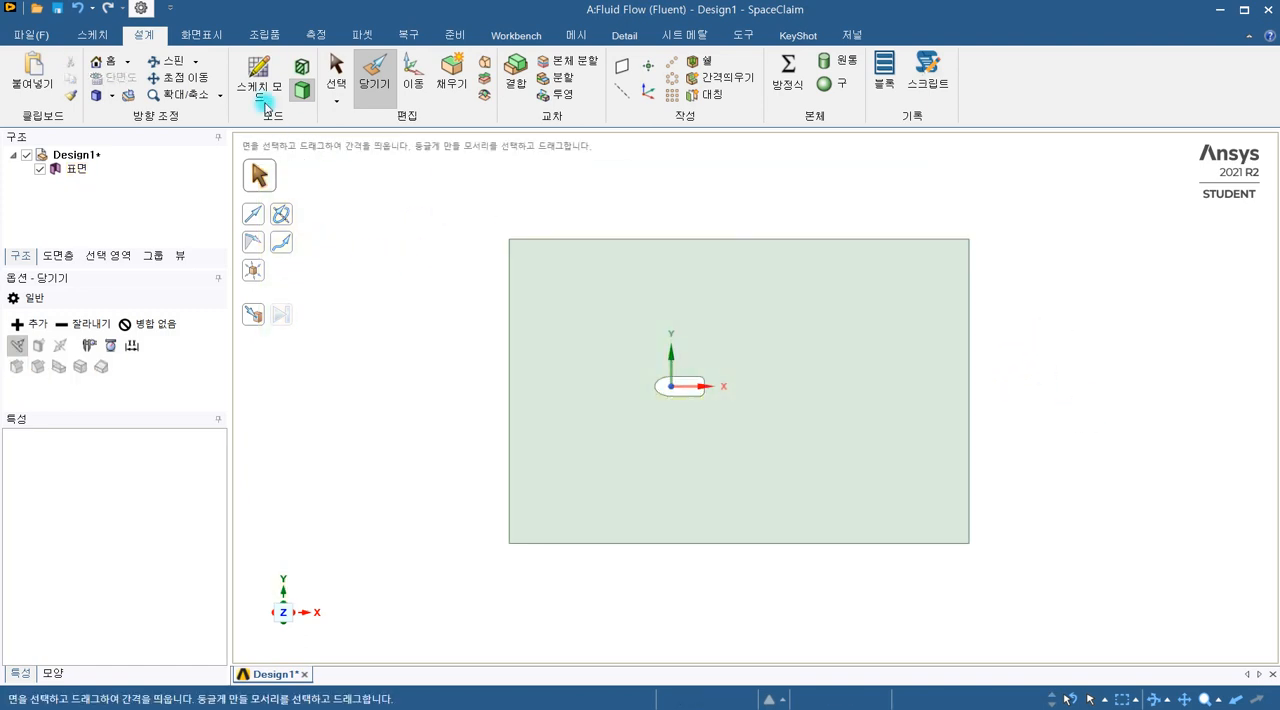
Step: Pull the rectangle's lower edge inward by about 15 mm to shorten the flow domain
click(607, 244)
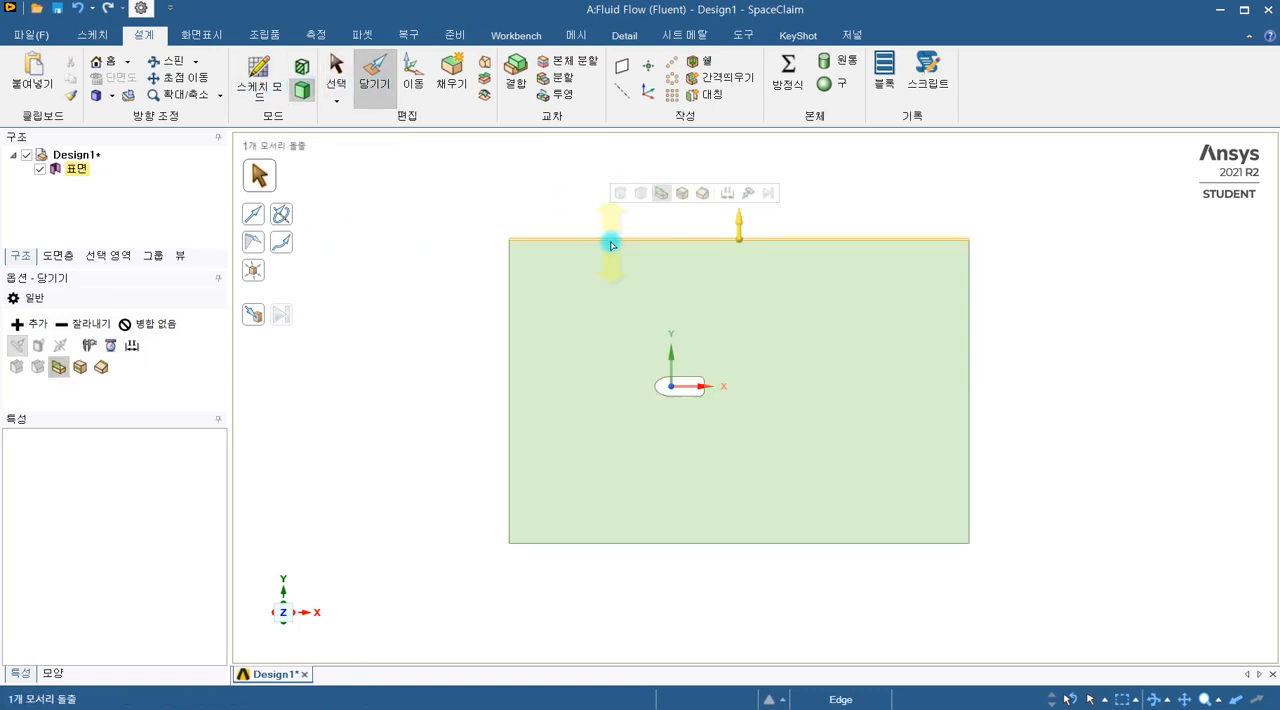
click(748, 543)
drag(740, 562, 742, 538)
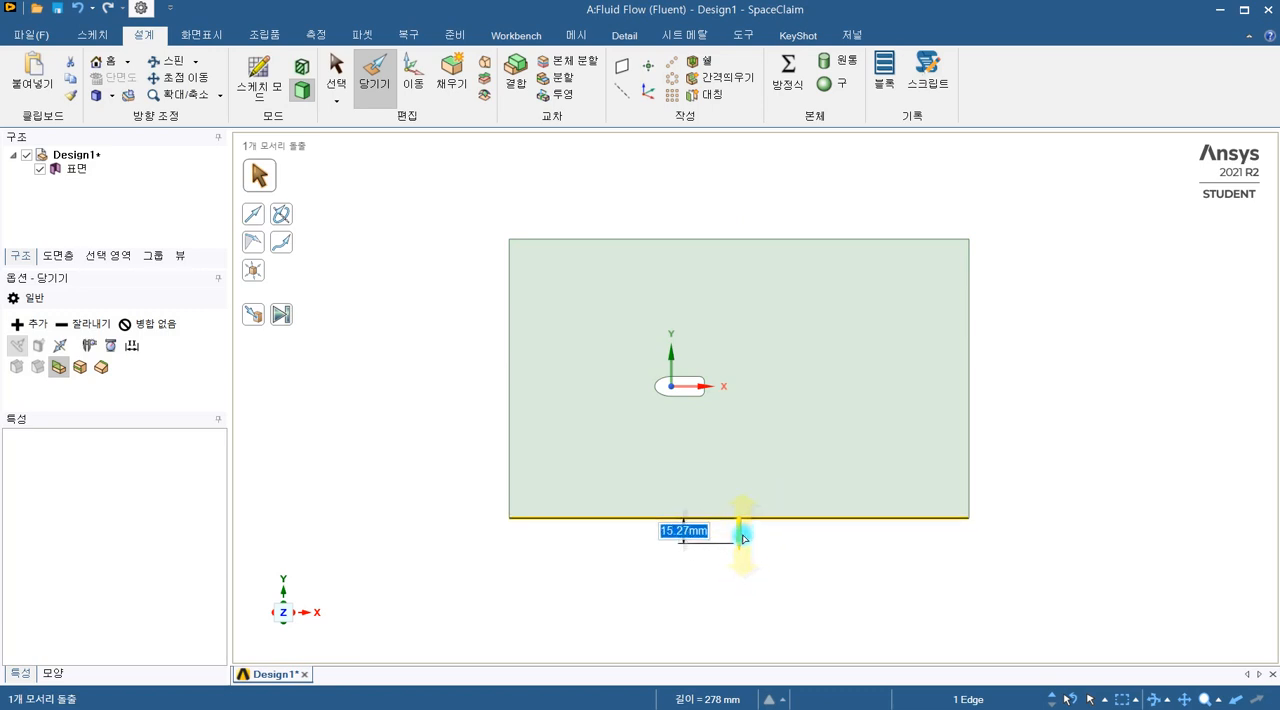
click(877, 572)
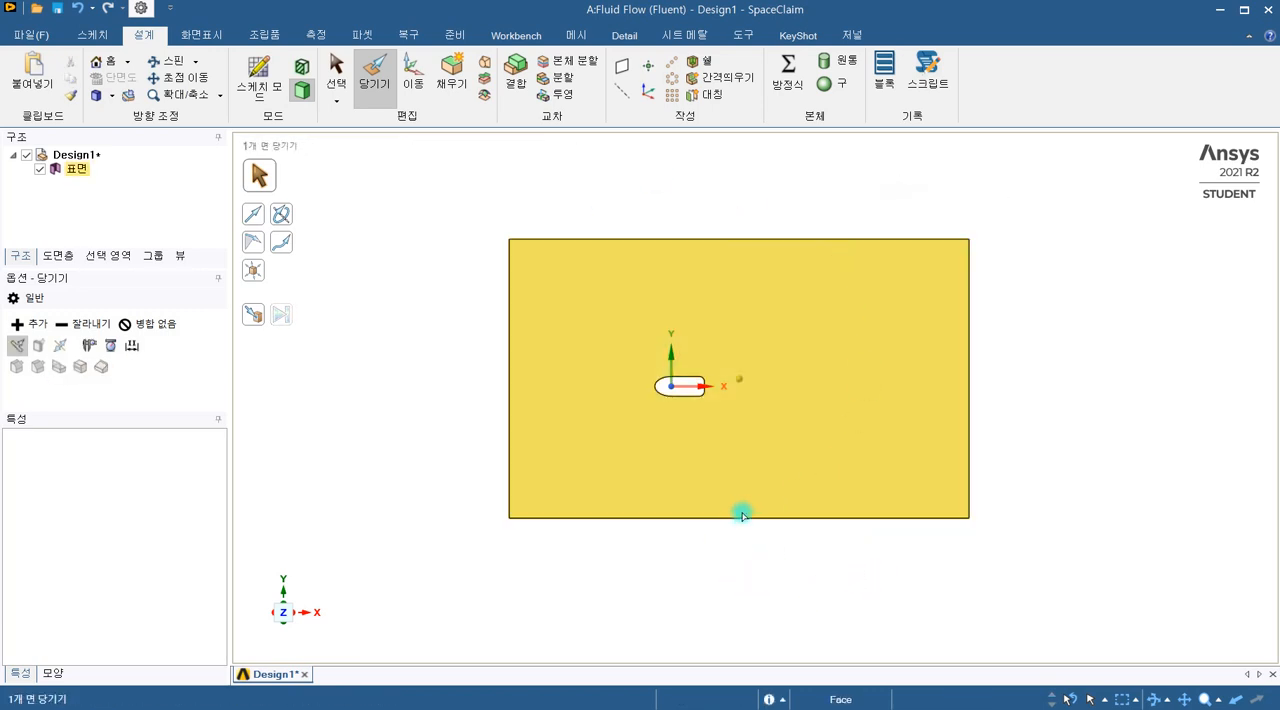
Step: Pull the rectangle's lower edge back outward in two small moves, the second by about 3 mm
click(741, 518)
drag(738, 534, 738, 540)
click(1010, 362)
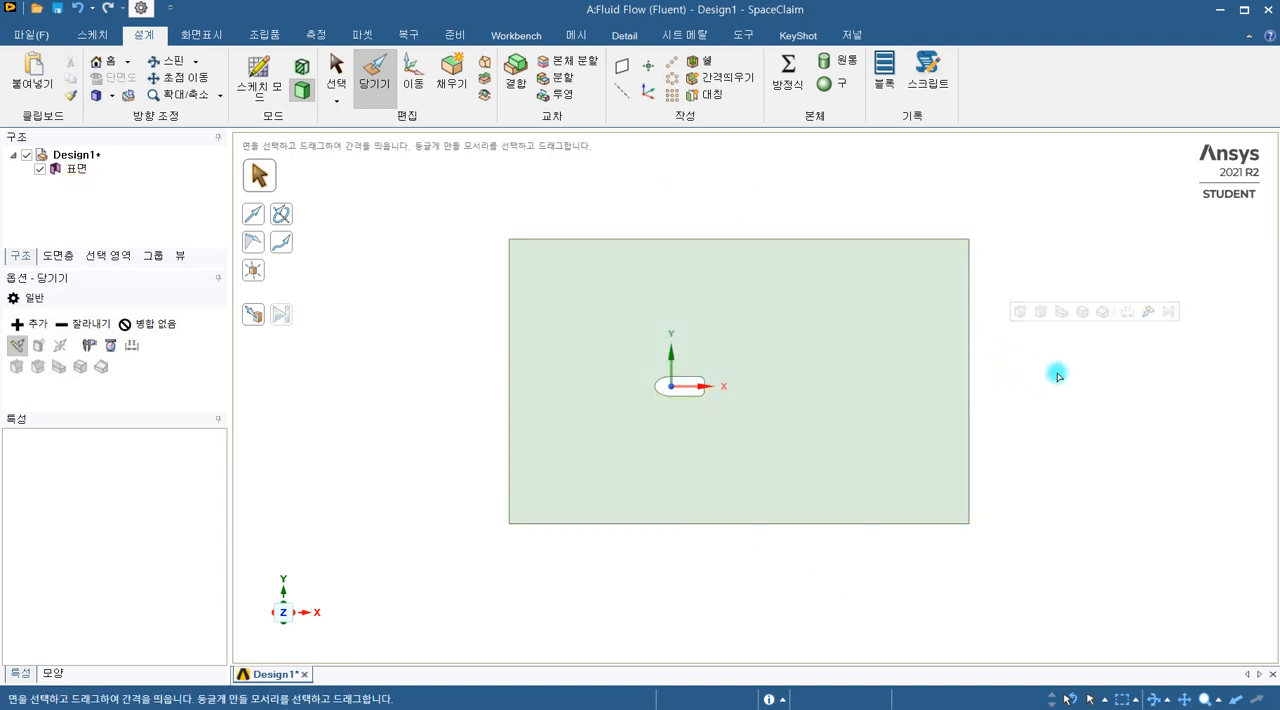
shift+middle_drag(784, 600, 626, 604)
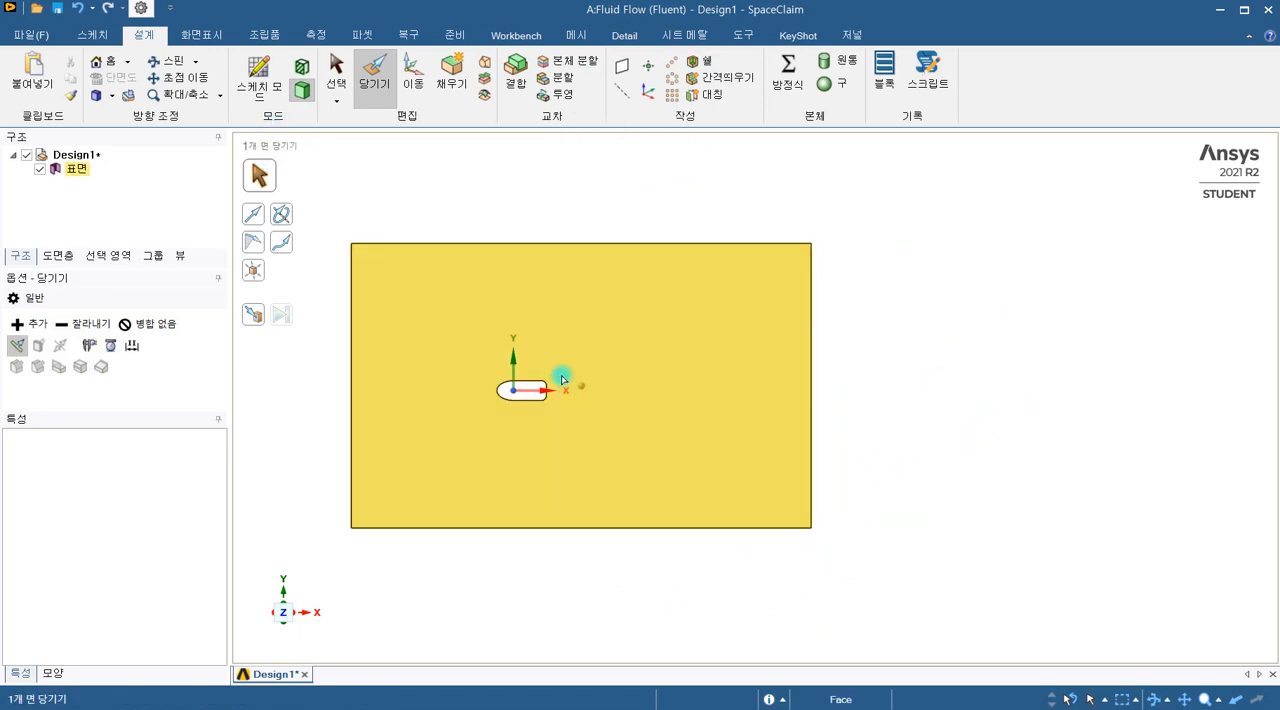
click(589, 528)
drag(592, 528, 594, 533)
drag(594, 528, 594, 532)
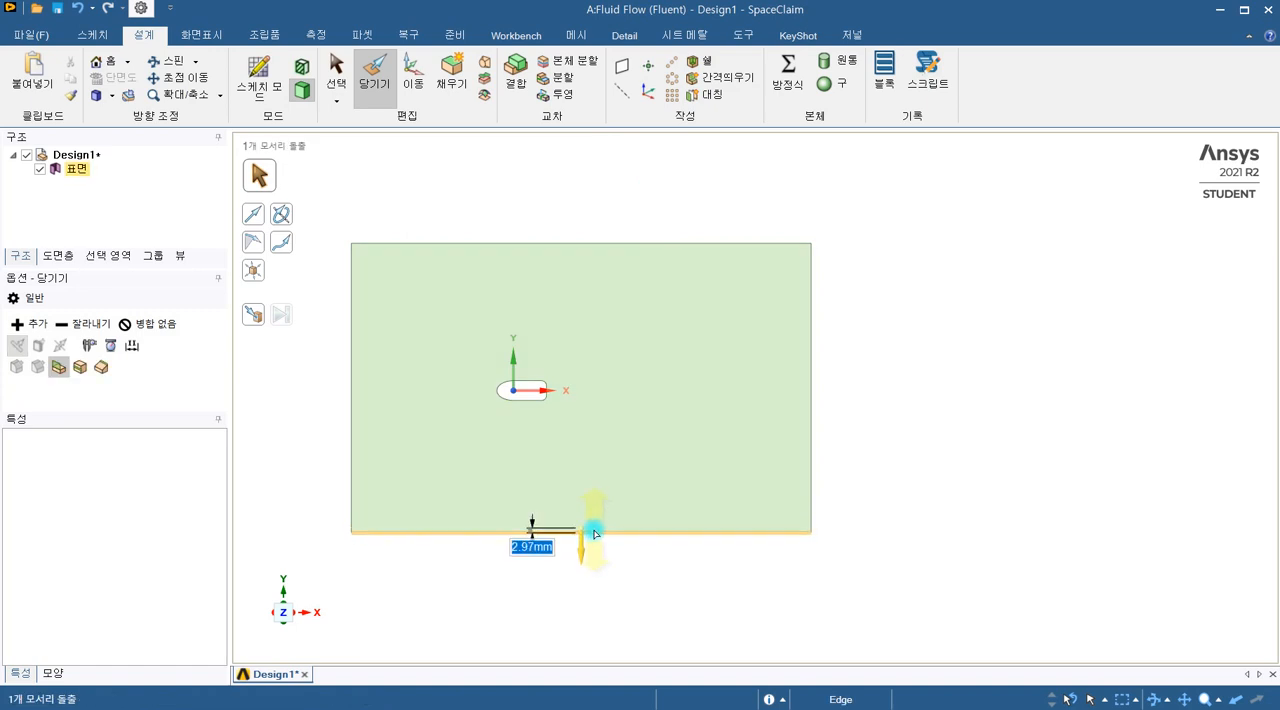
click(966, 423)
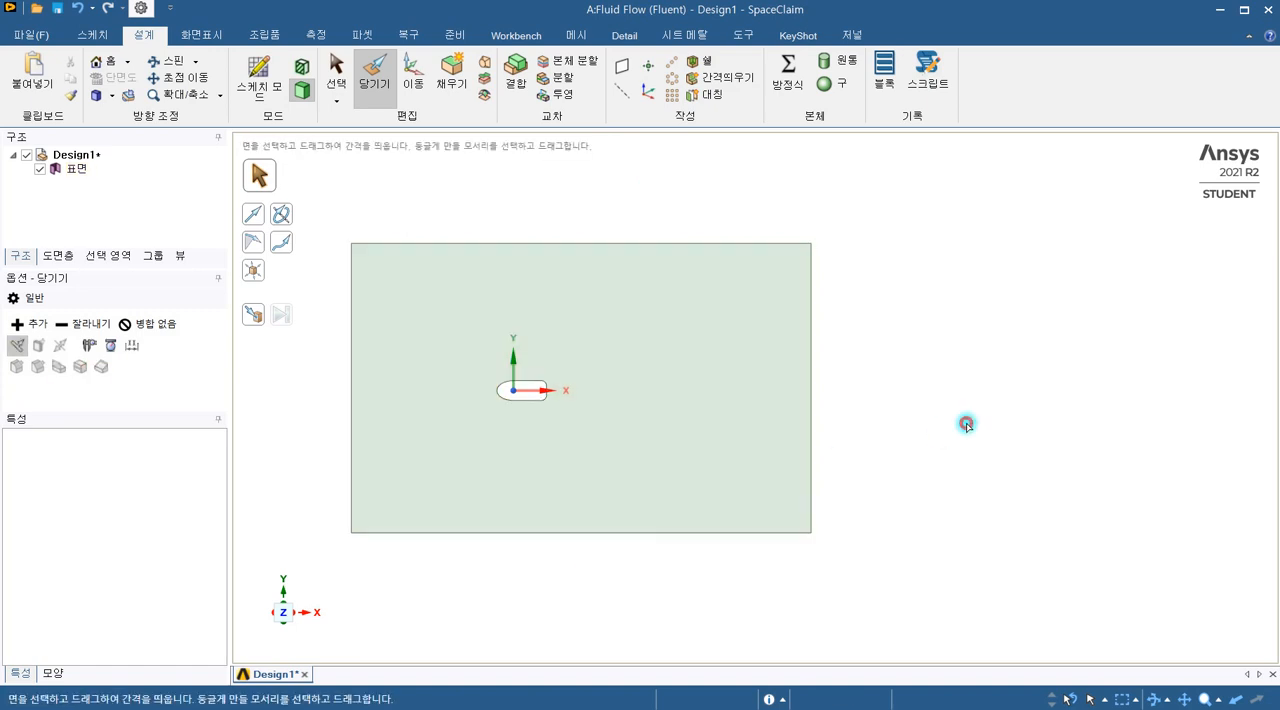
Step: Switch to Workbench, open the Mesh cell of the Fluid Flow (Fluent) system and generate a mesh with the default settings
click(1219, 11)
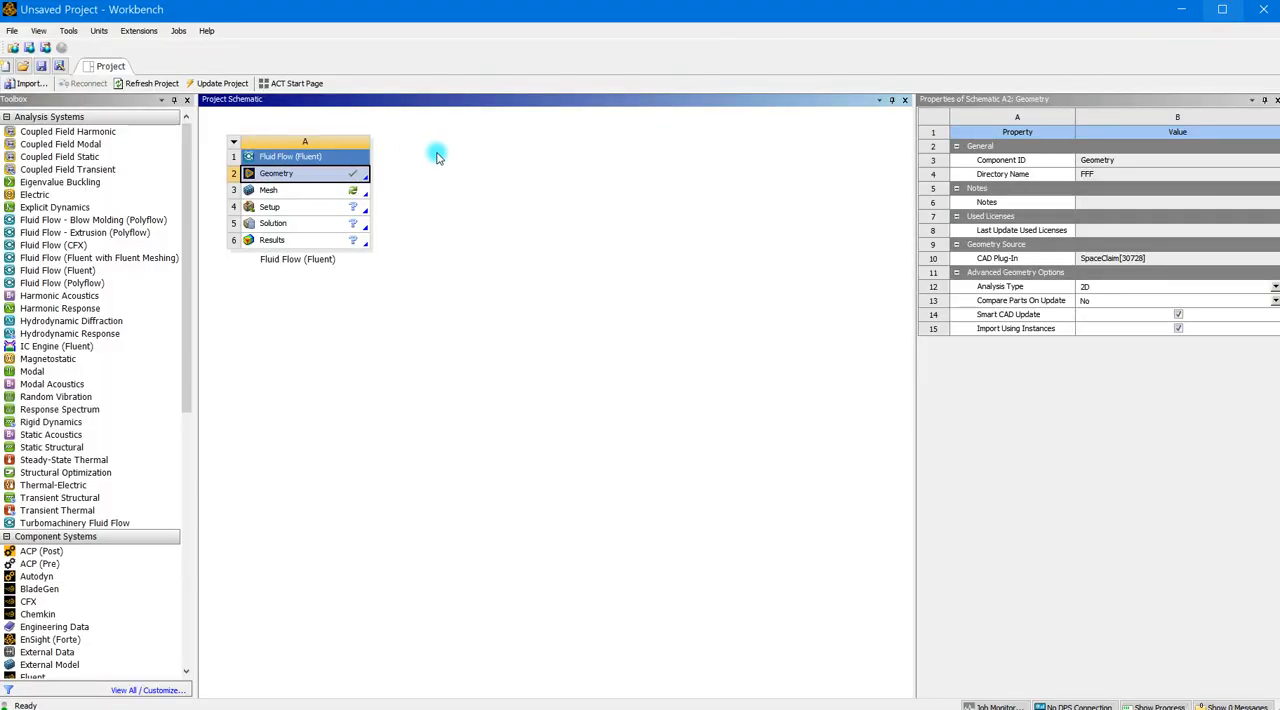
double_click(323, 192)
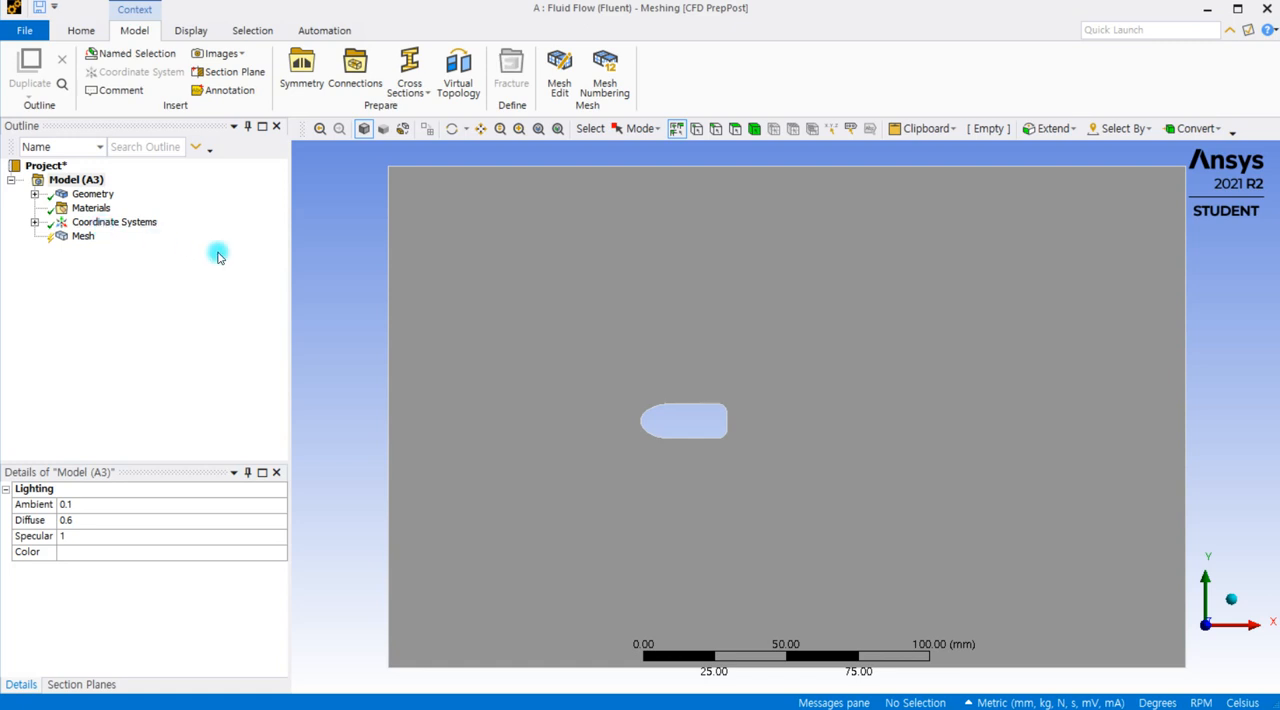
click(83, 237)
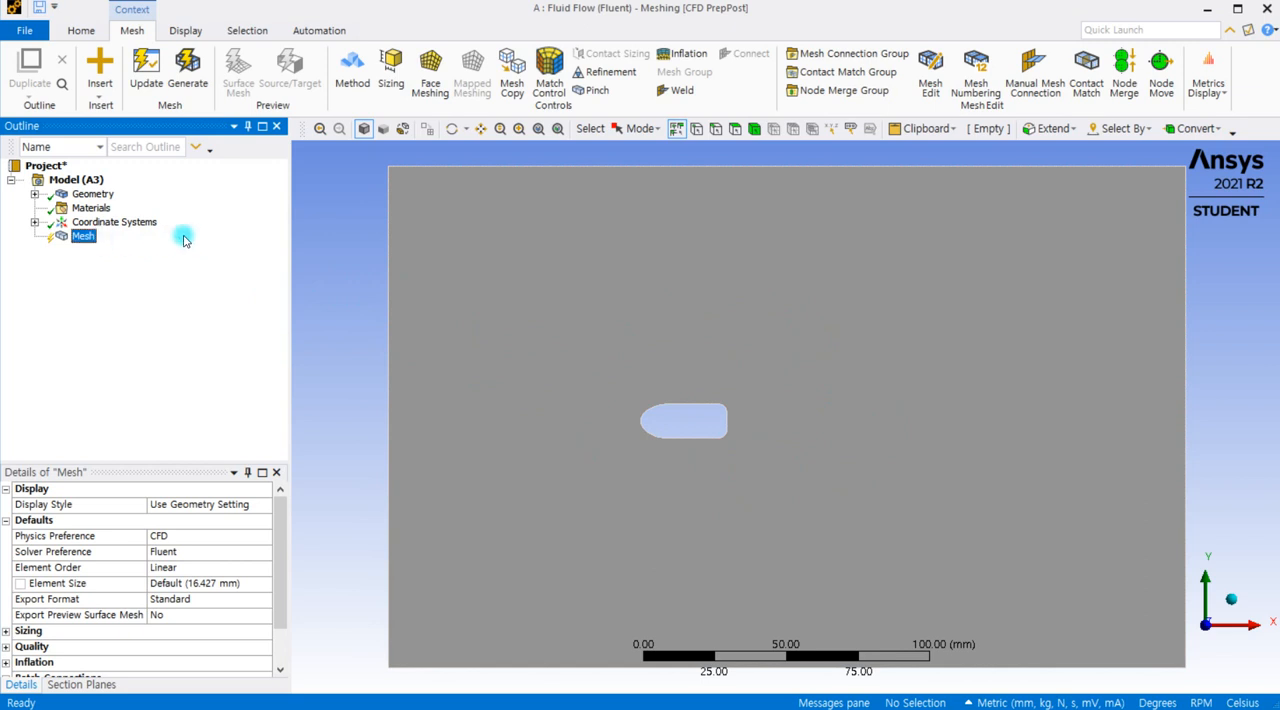
click(187, 68)
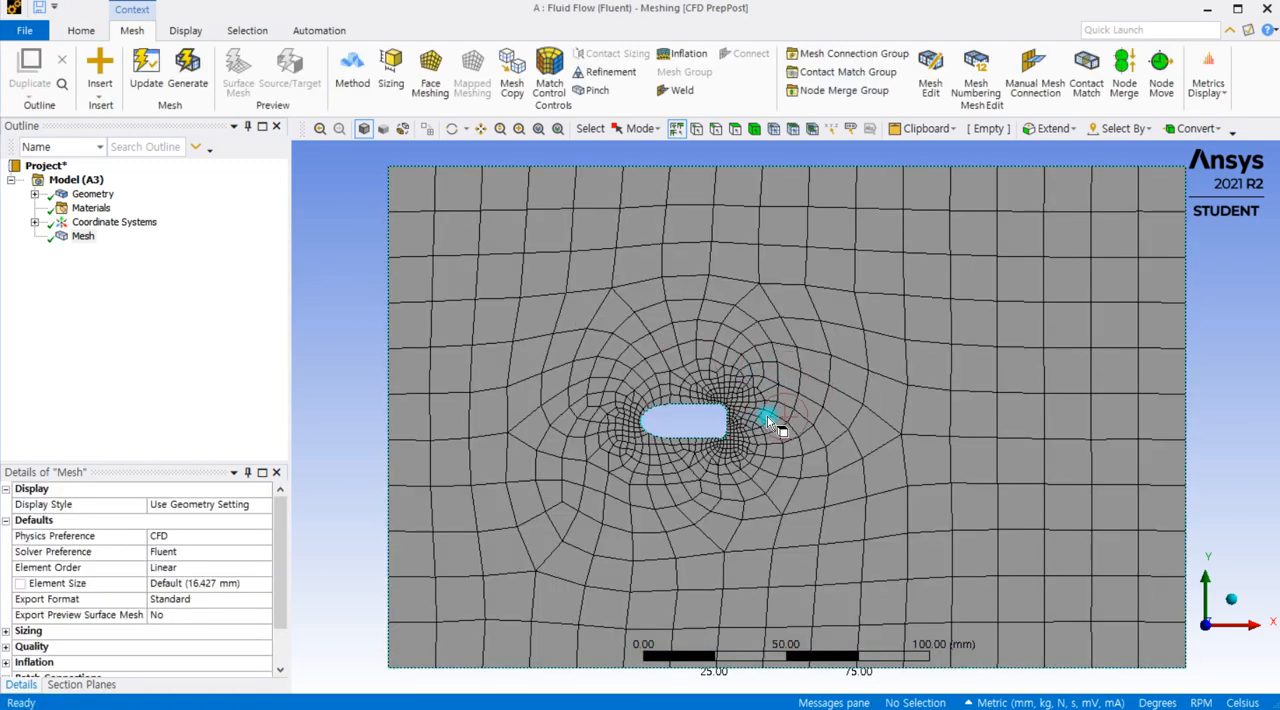
Step: Examine the generated mesh around the bullet-shaped cutout and across the whole rectangular domain
scroll(735, 434, up, 2)
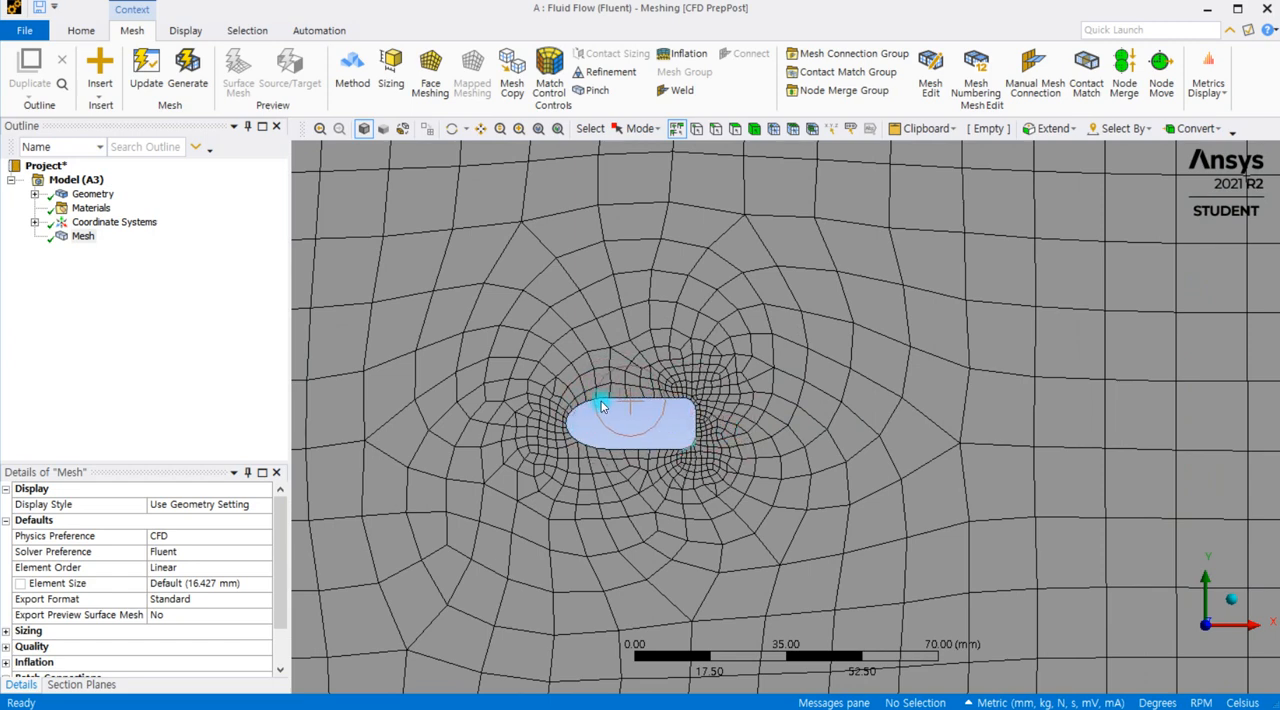
scroll(601, 405, down, 2)
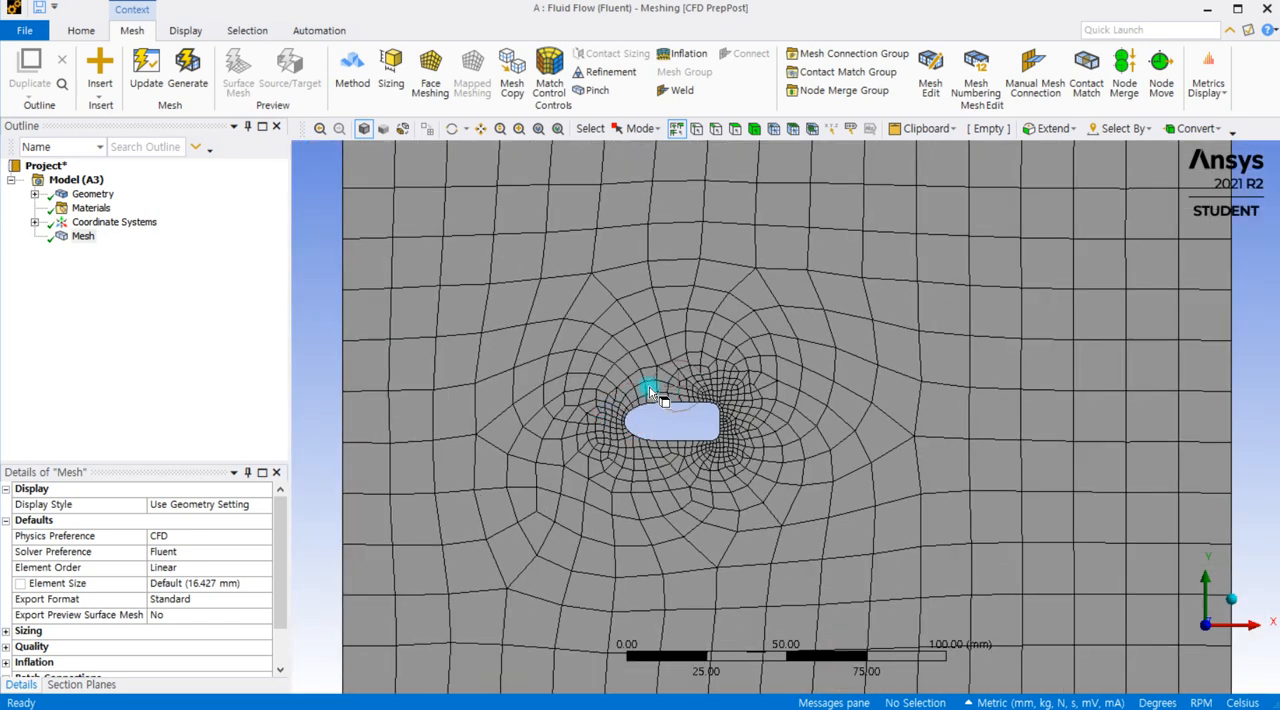
scroll(649, 391, up, 2)
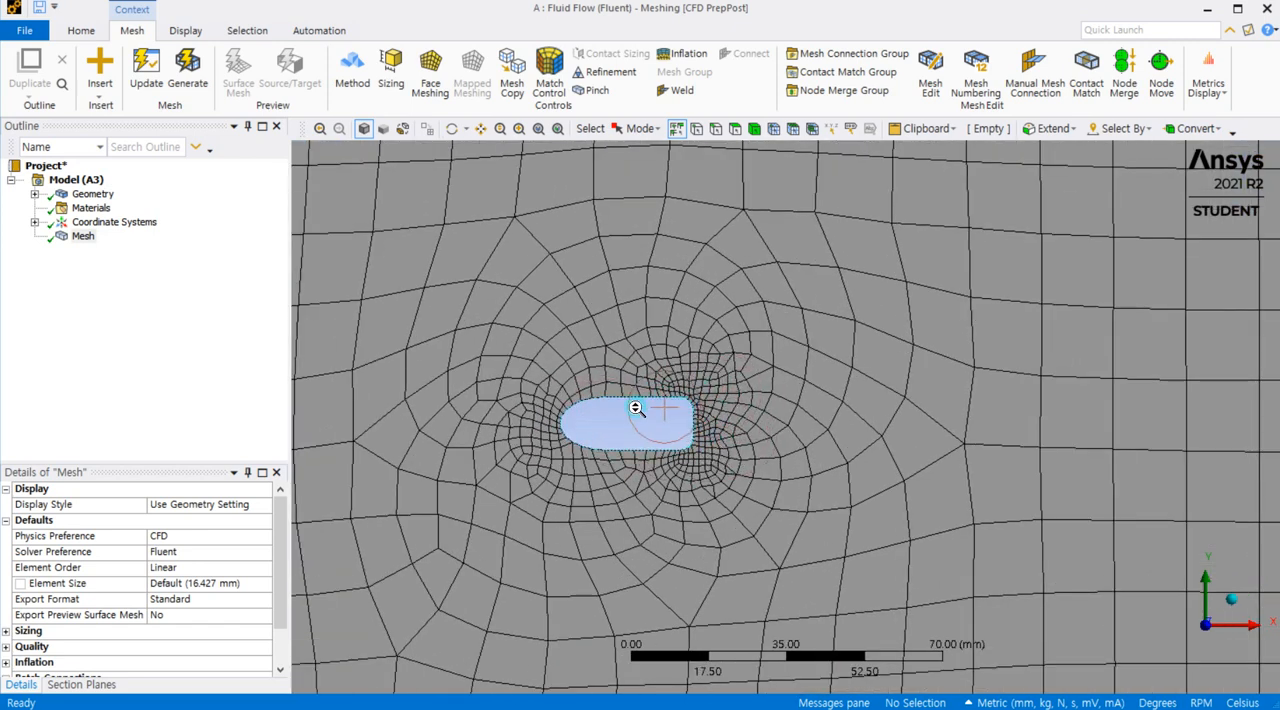
scroll(638, 411, up, 1)
scroll(672, 378, up, 1)
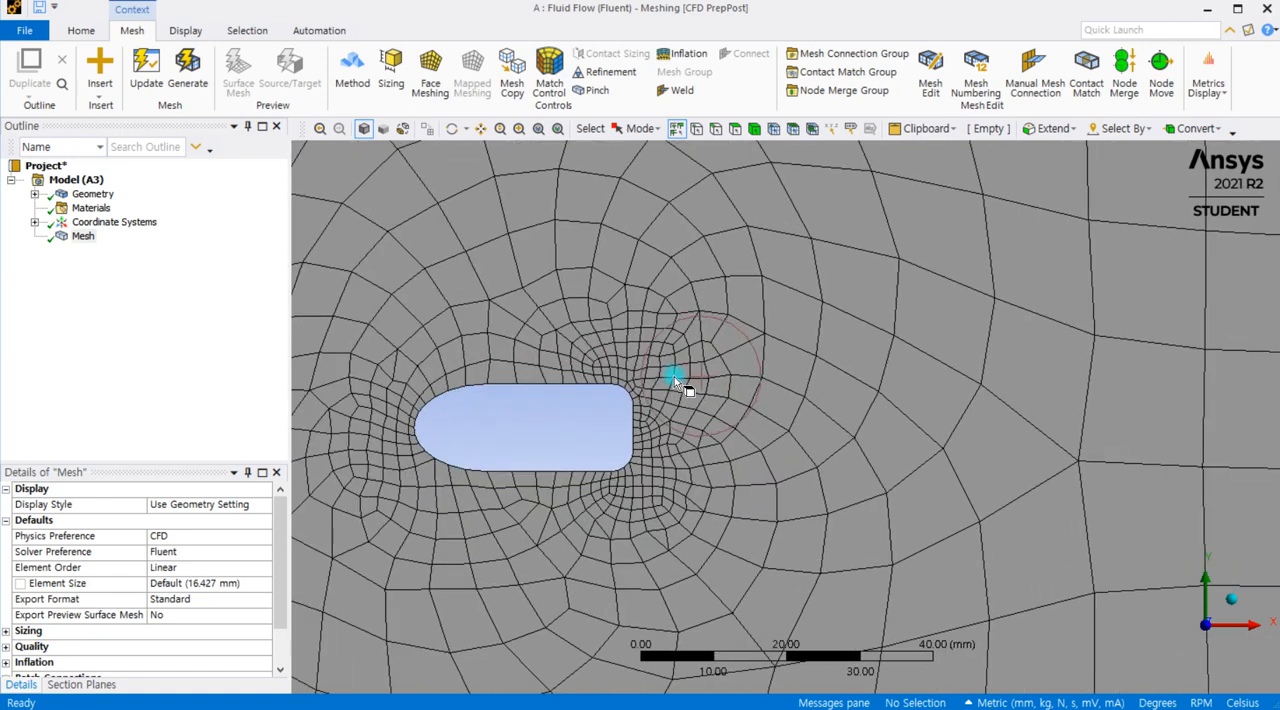
scroll(674, 376, up, 1)
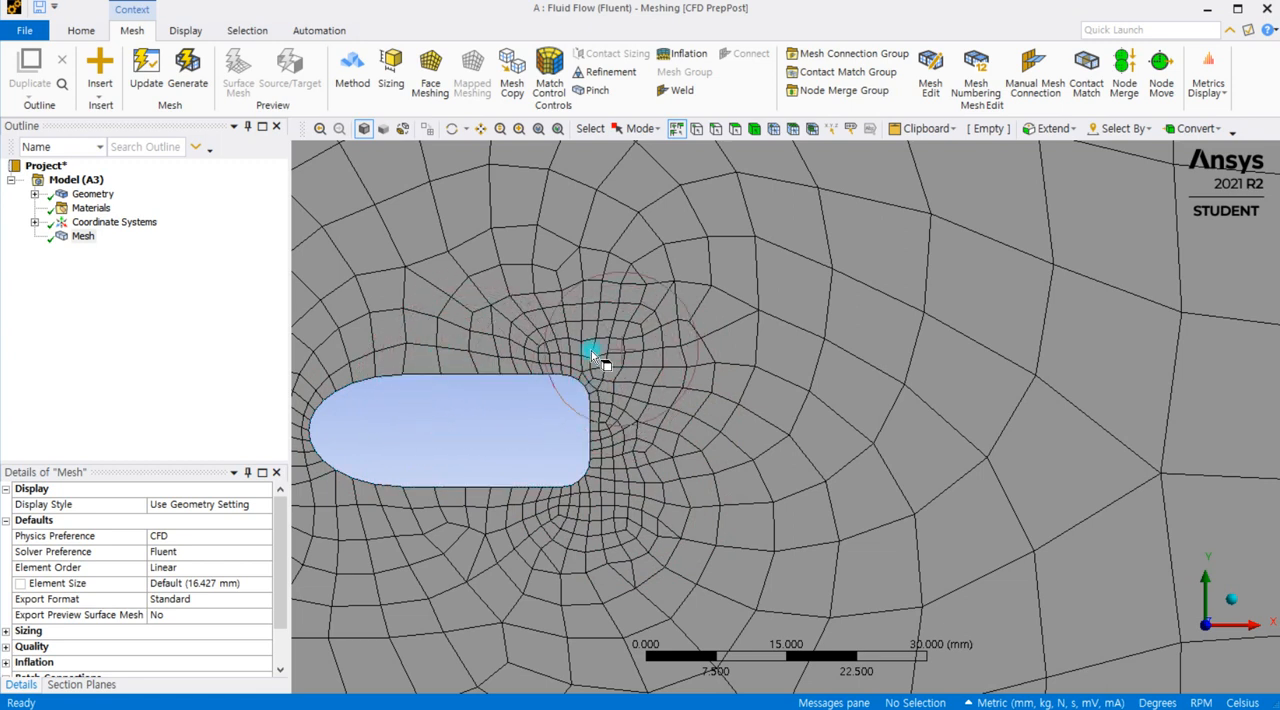
scroll(577, 369, down, 2)
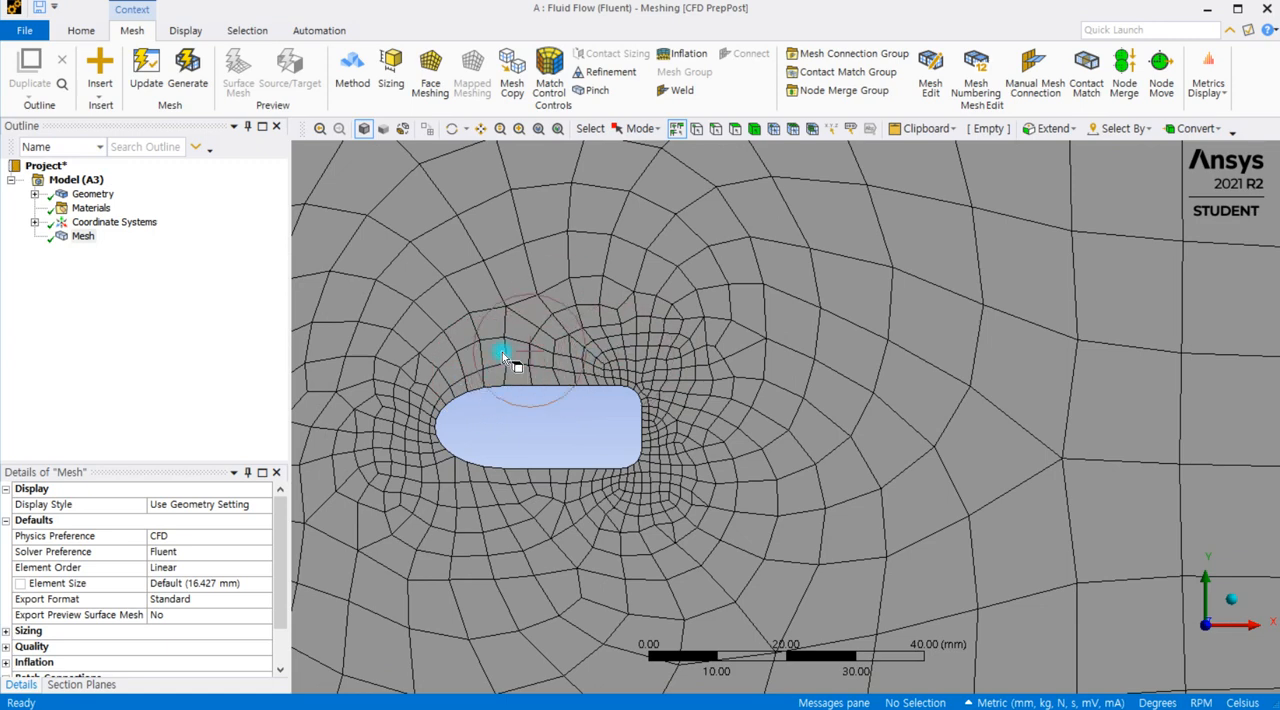
scroll(520, 368, down, 5)
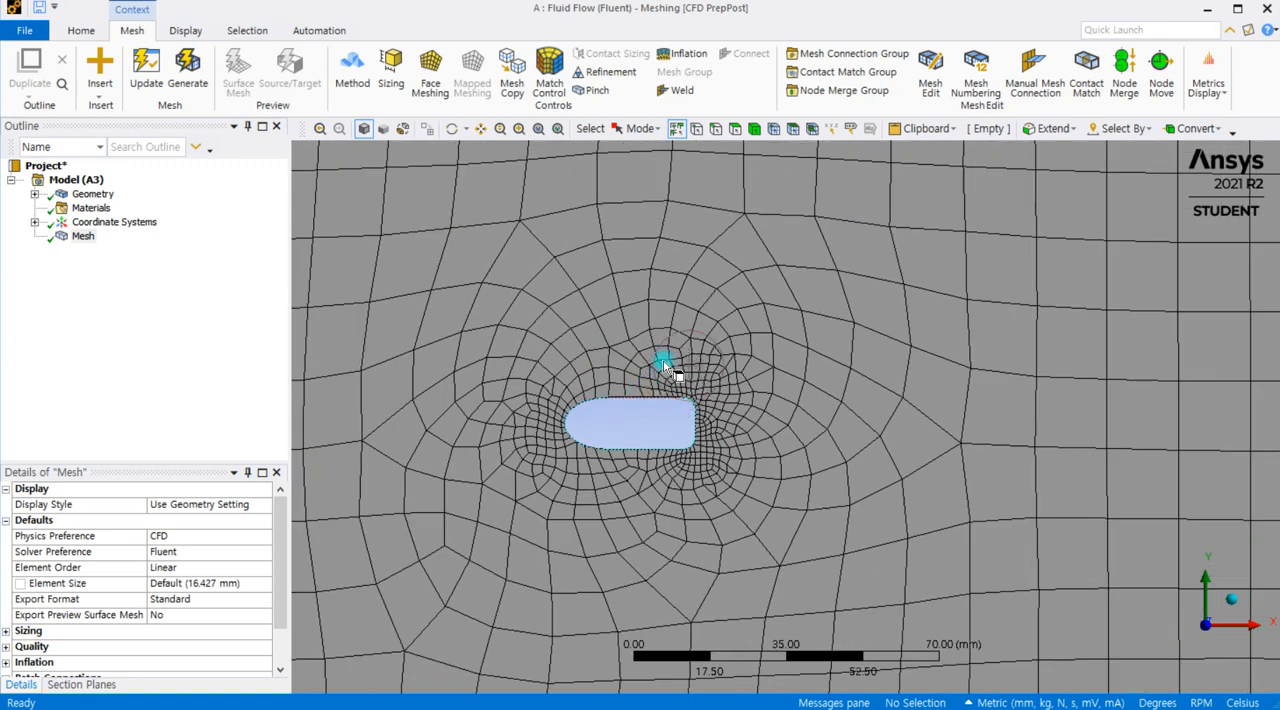
scroll(668, 360, down, 2)
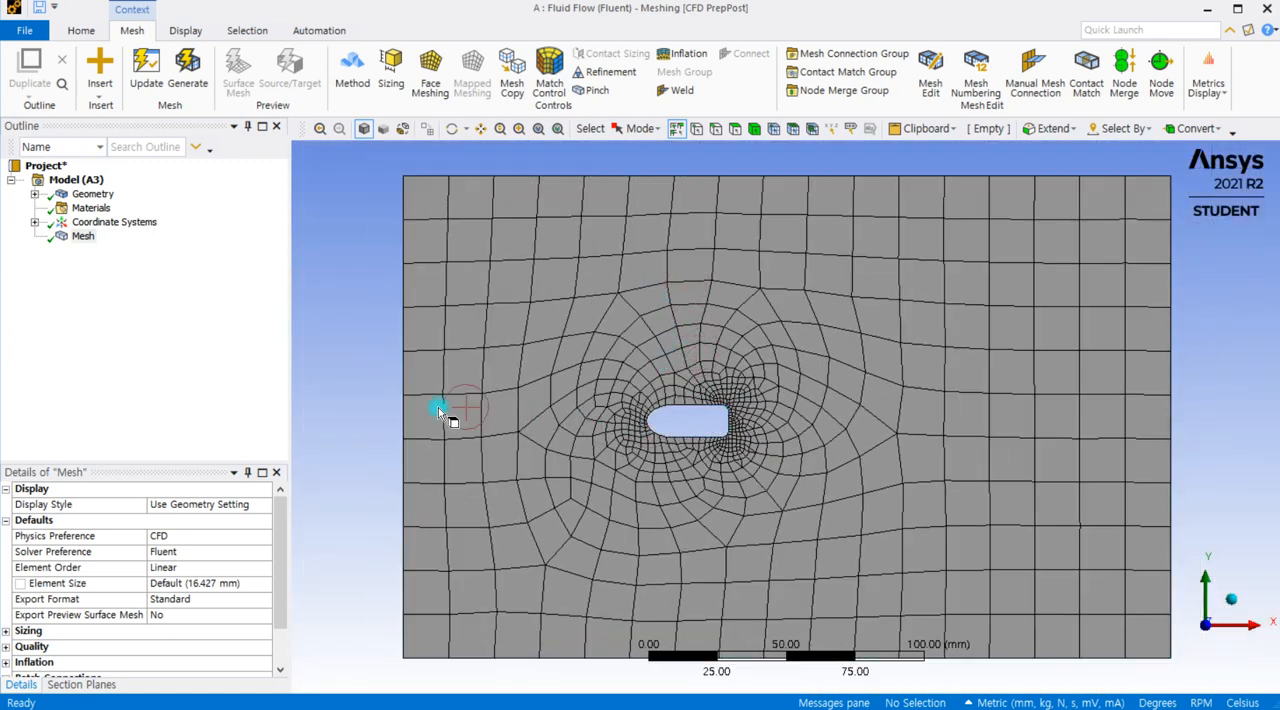
Step: Compare the element sizes at the cutout's nose and rounded rear corners with those behind it and farther out in the domain
click(82, 237)
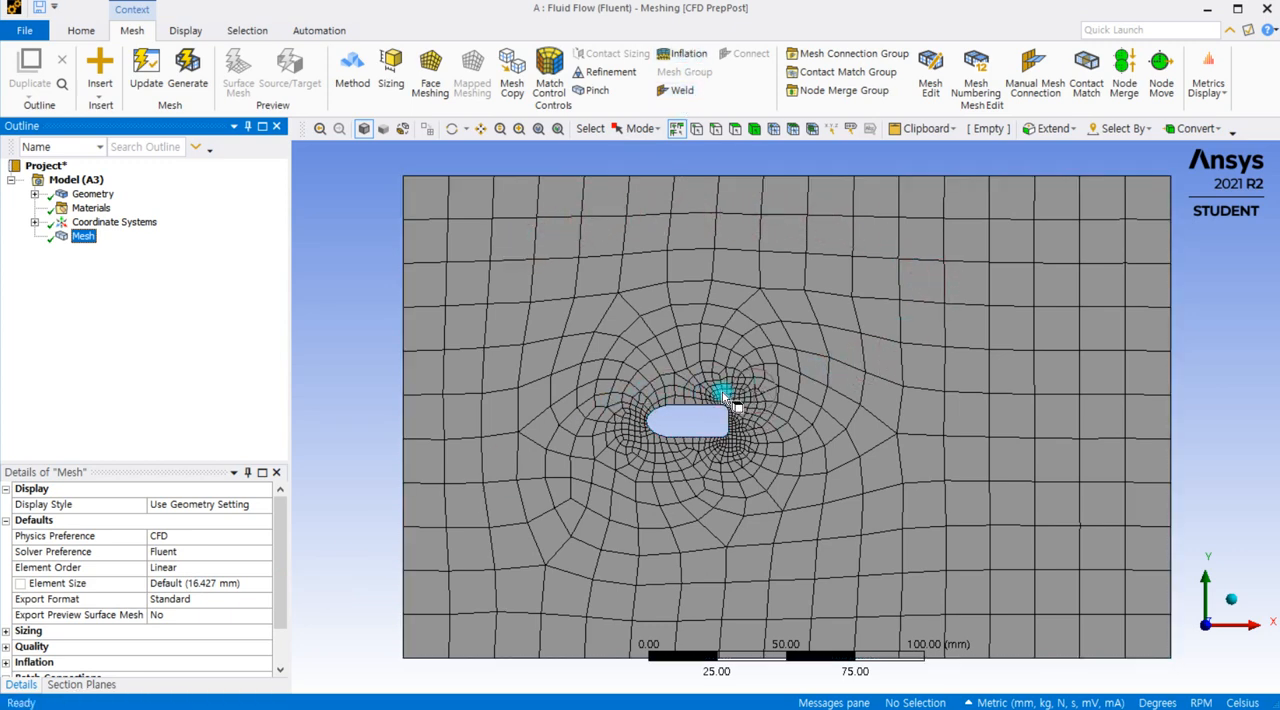
scroll(729, 395, up, 2)
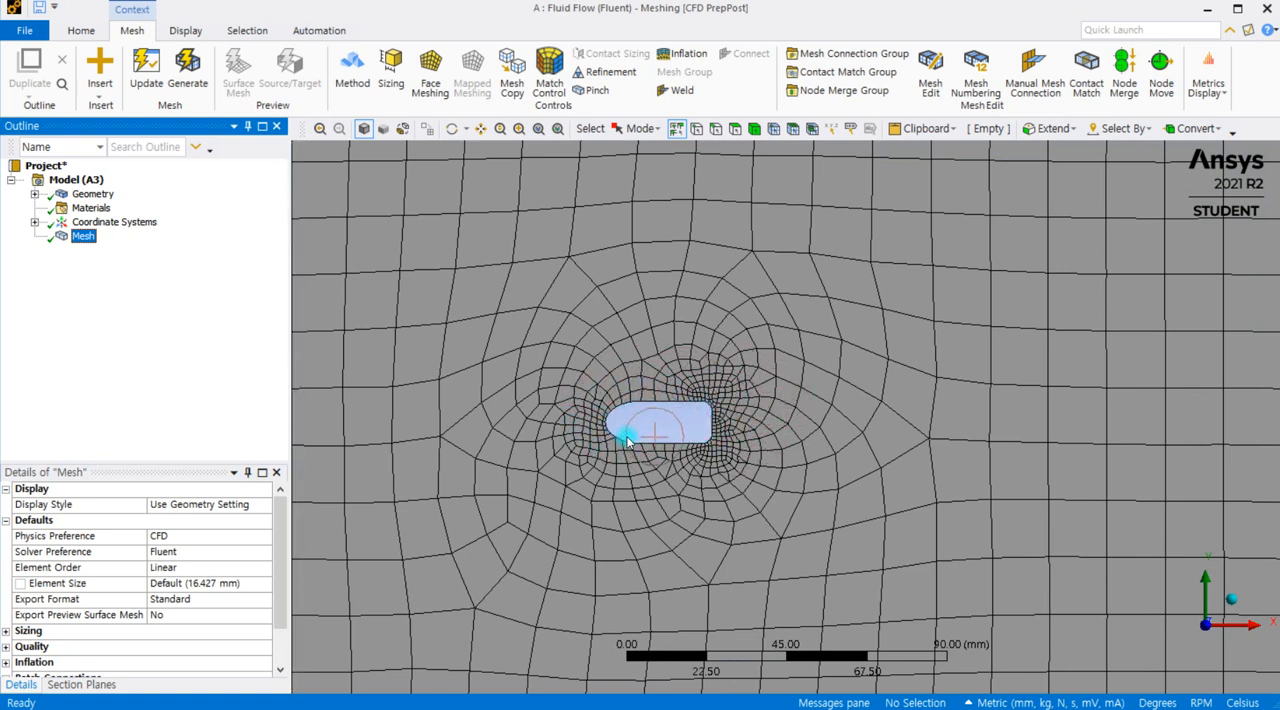
scroll(757, 466, up, 3)
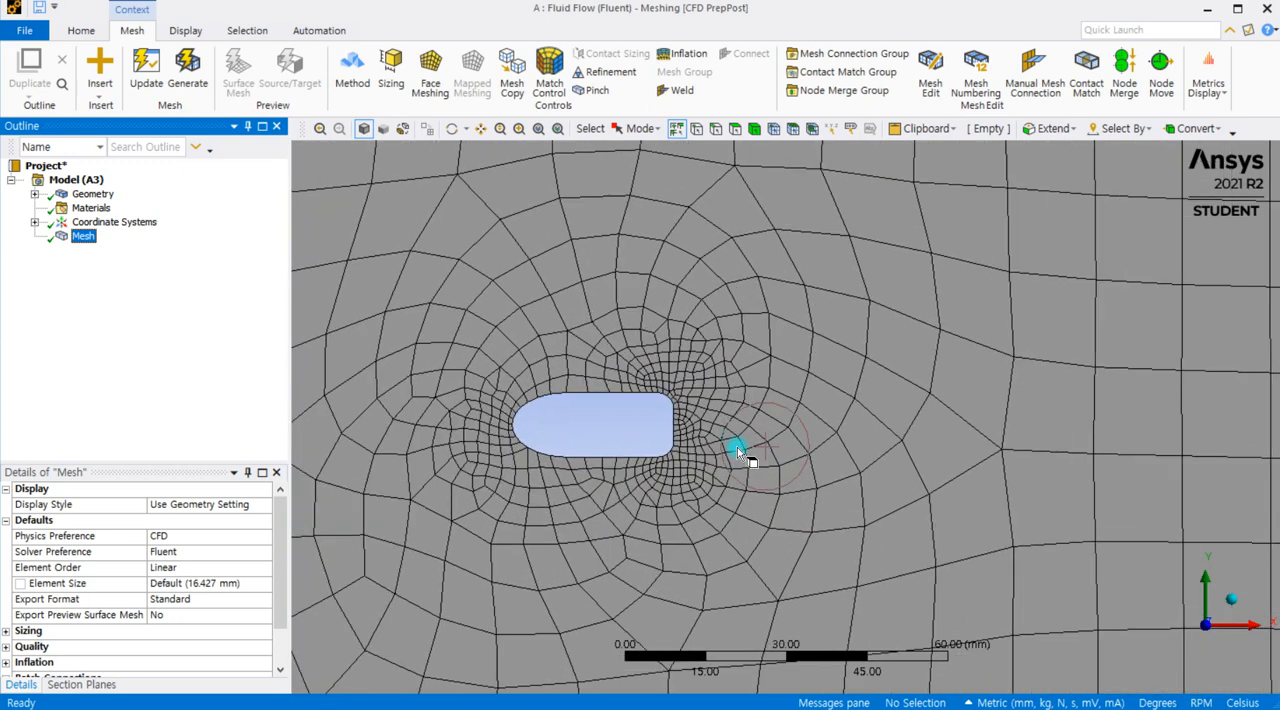
scroll(704, 384, up, 2)
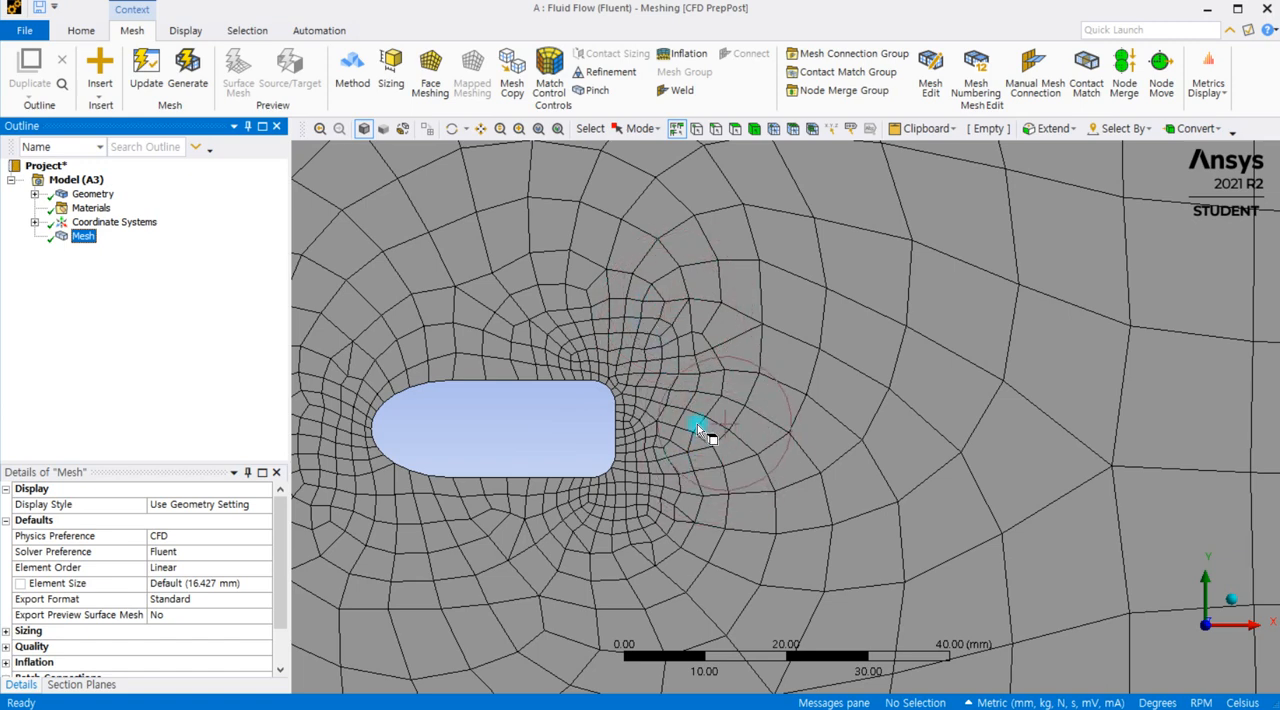
scroll(571, 400, down, 1)
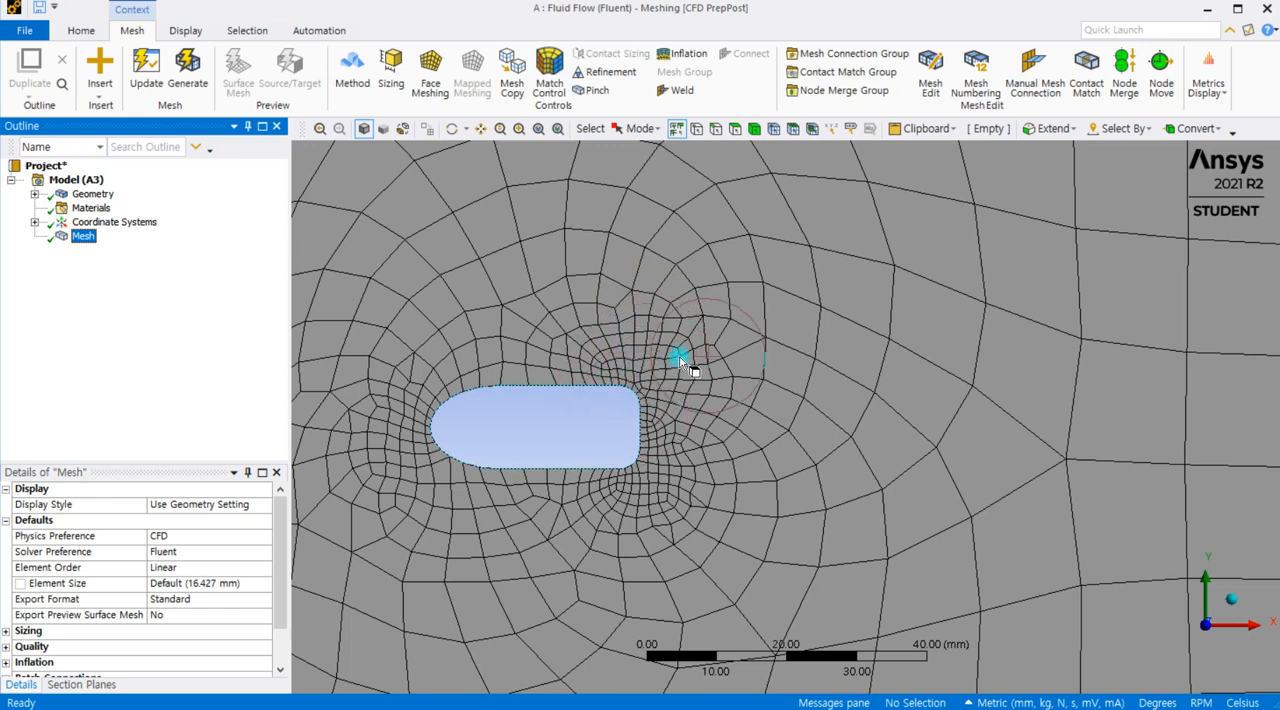
scroll(680, 357, up, 3)
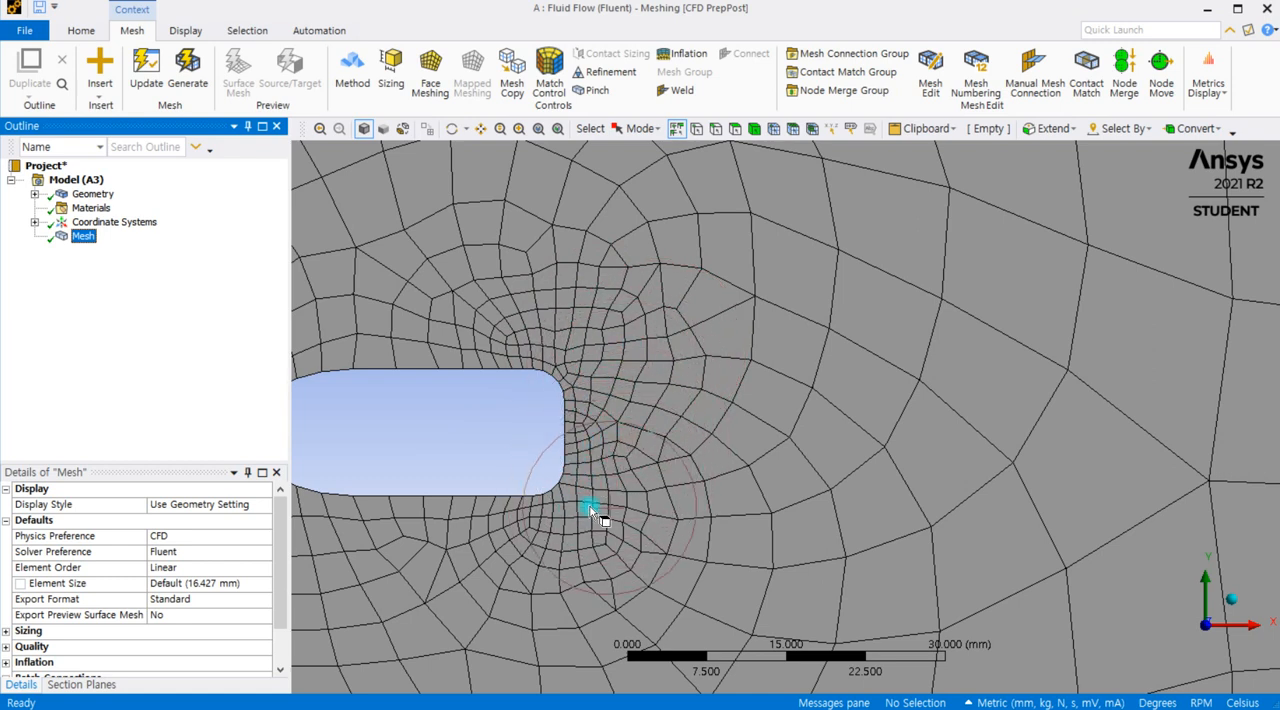
scroll(585, 345, down, 4)
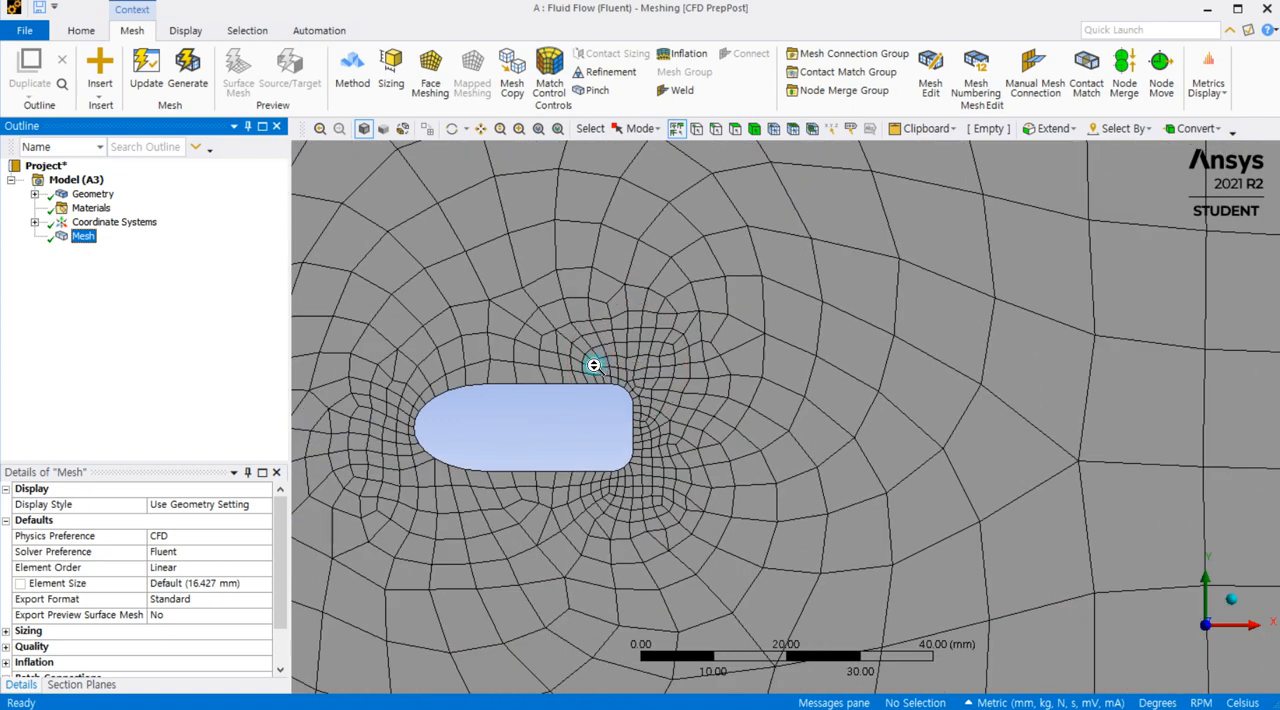
scroll(751, 391, down, 5)
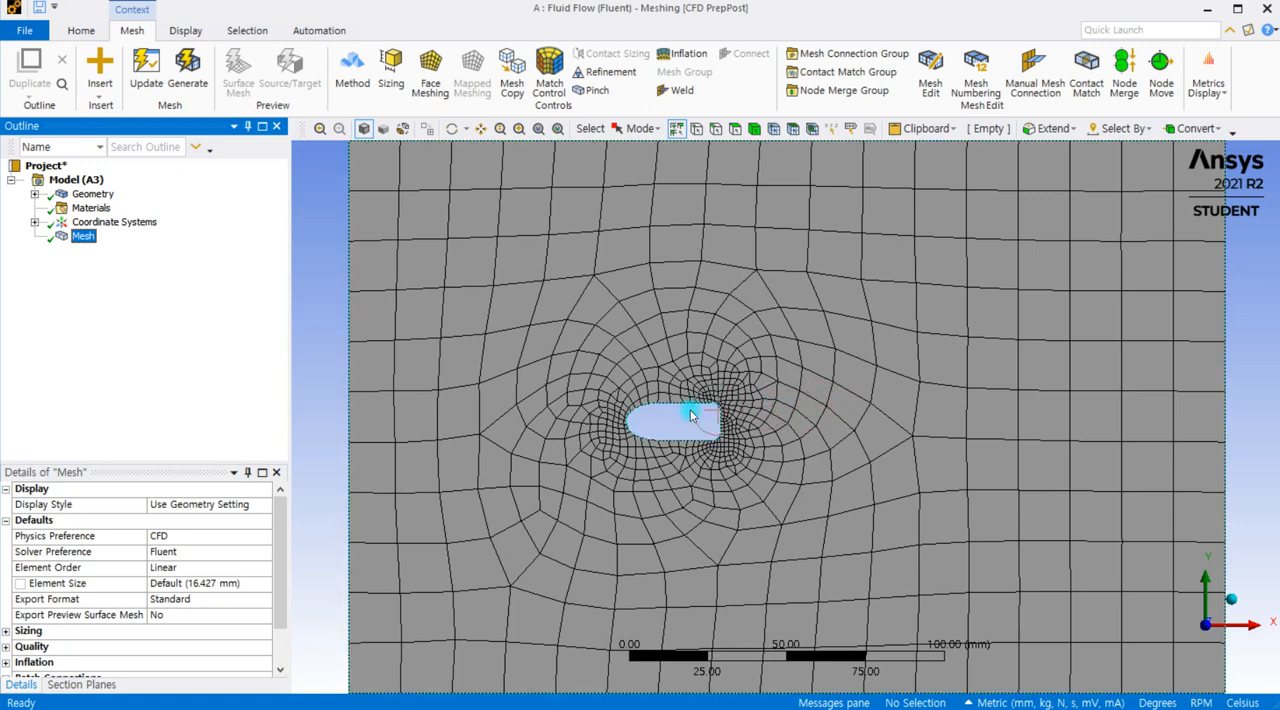
scroll(806, 398, up, 1)
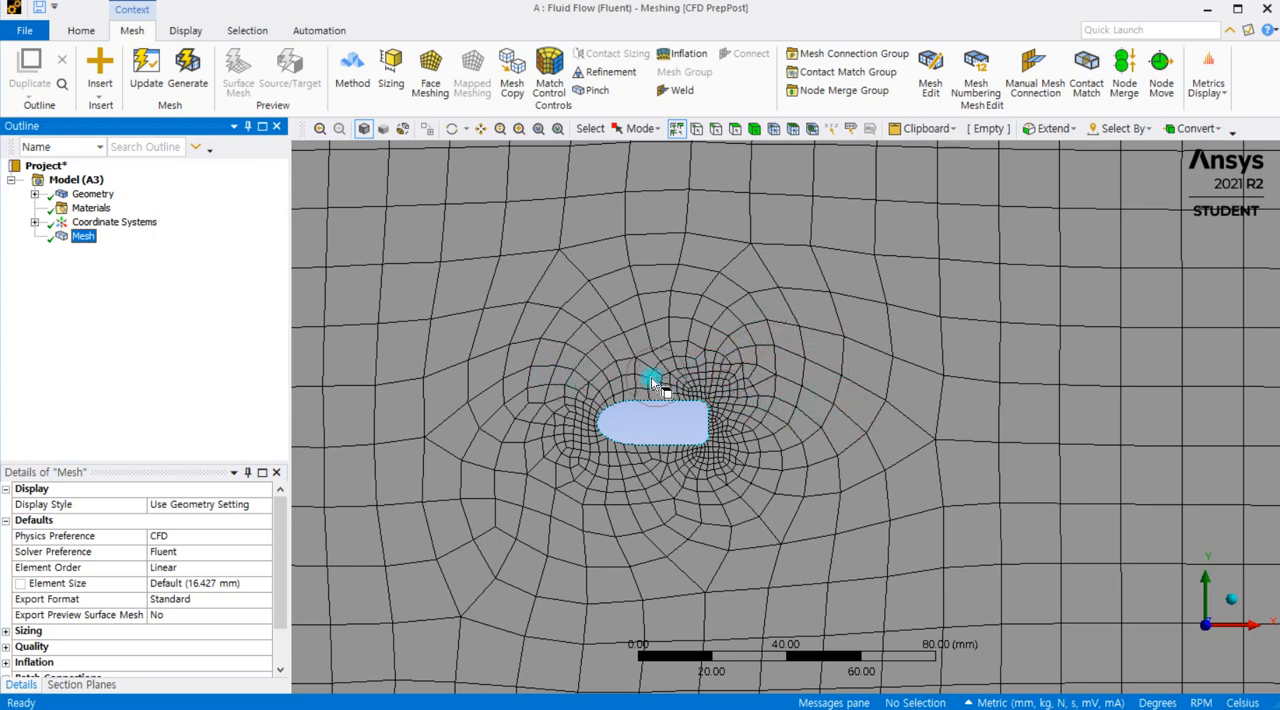
scroll(785, 408, down, 2)
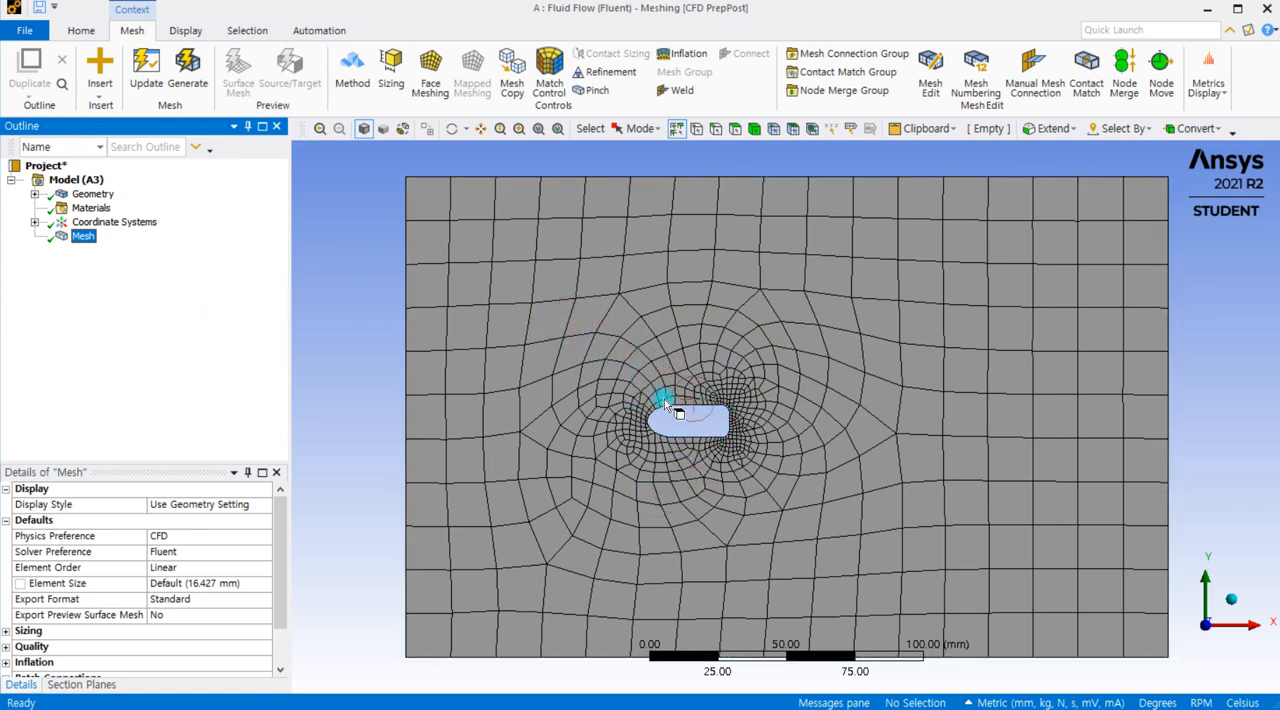
scroll(680, 398, up, 2)
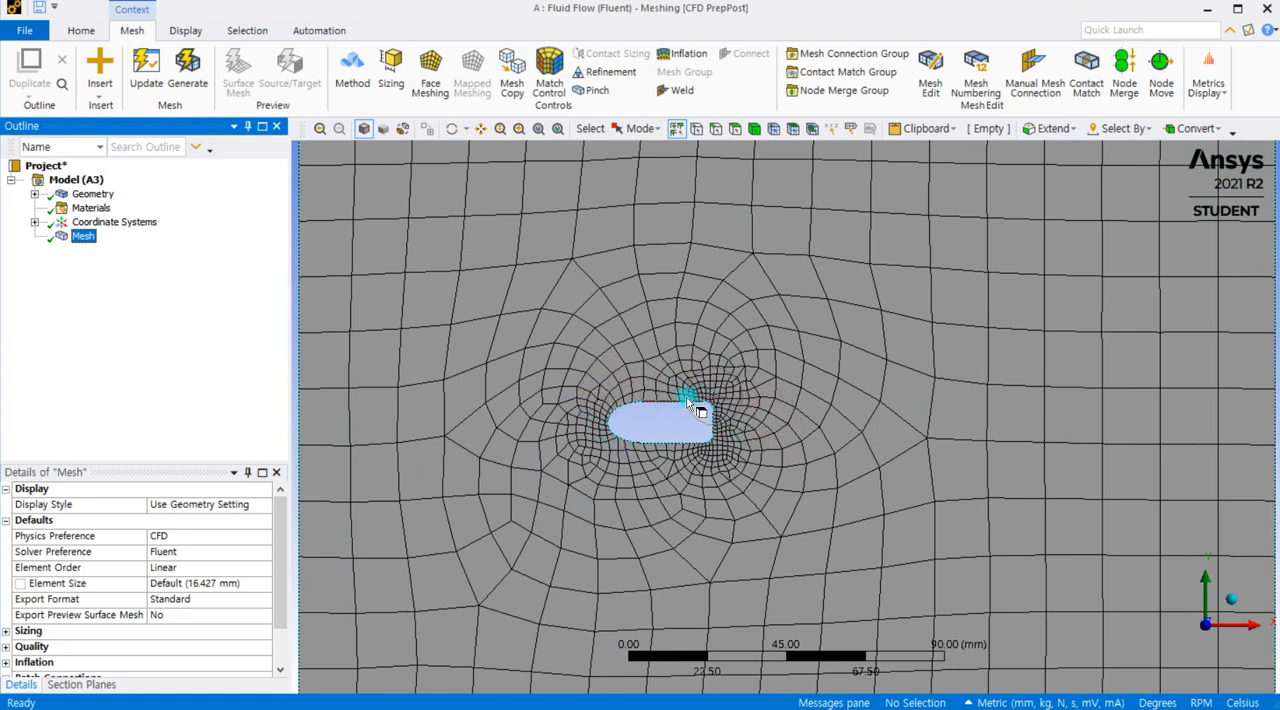
click(252, 212)
click(205, 223)
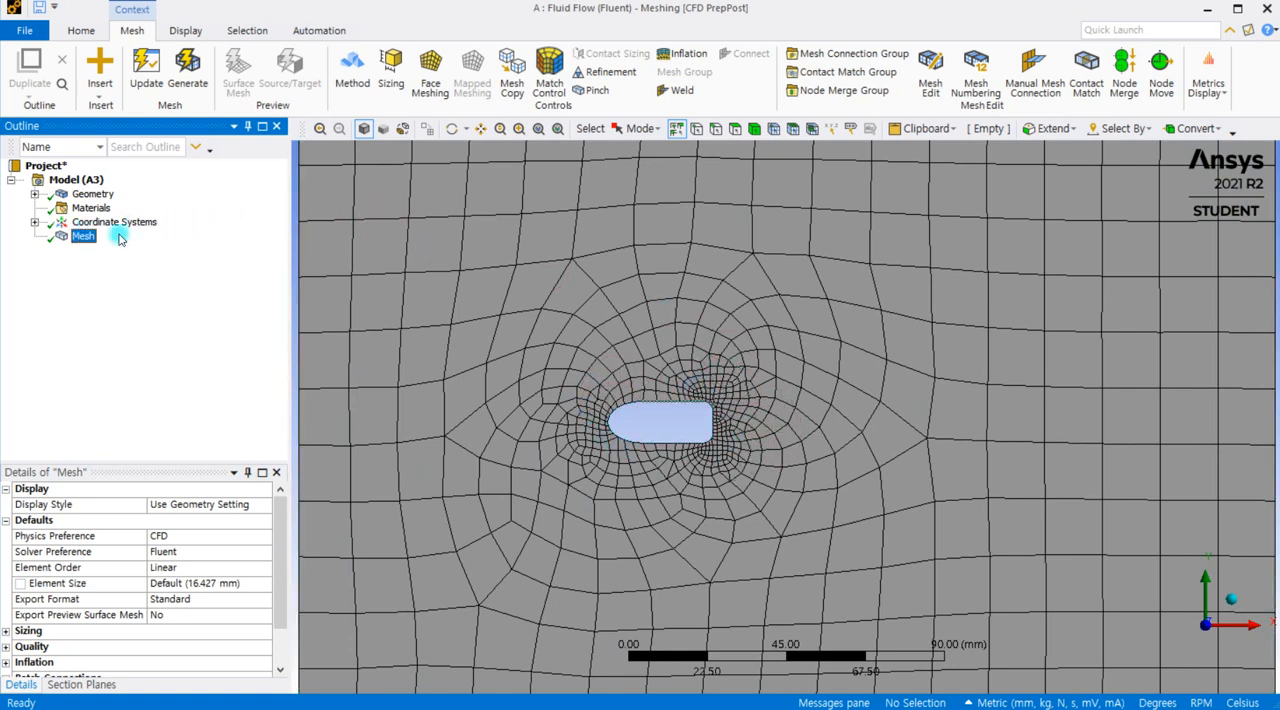
scroll(709, 306, down, 2)
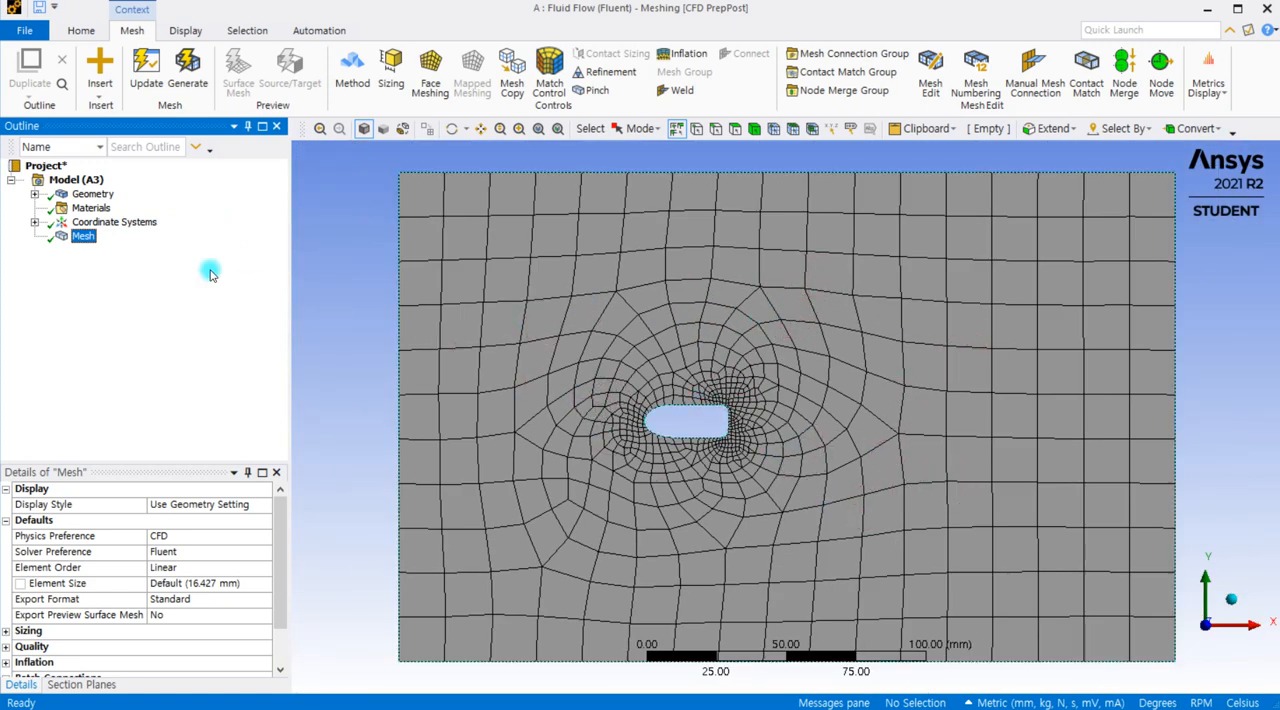
Step: Clear the generated mesh data from the model
right_click(89, 242)
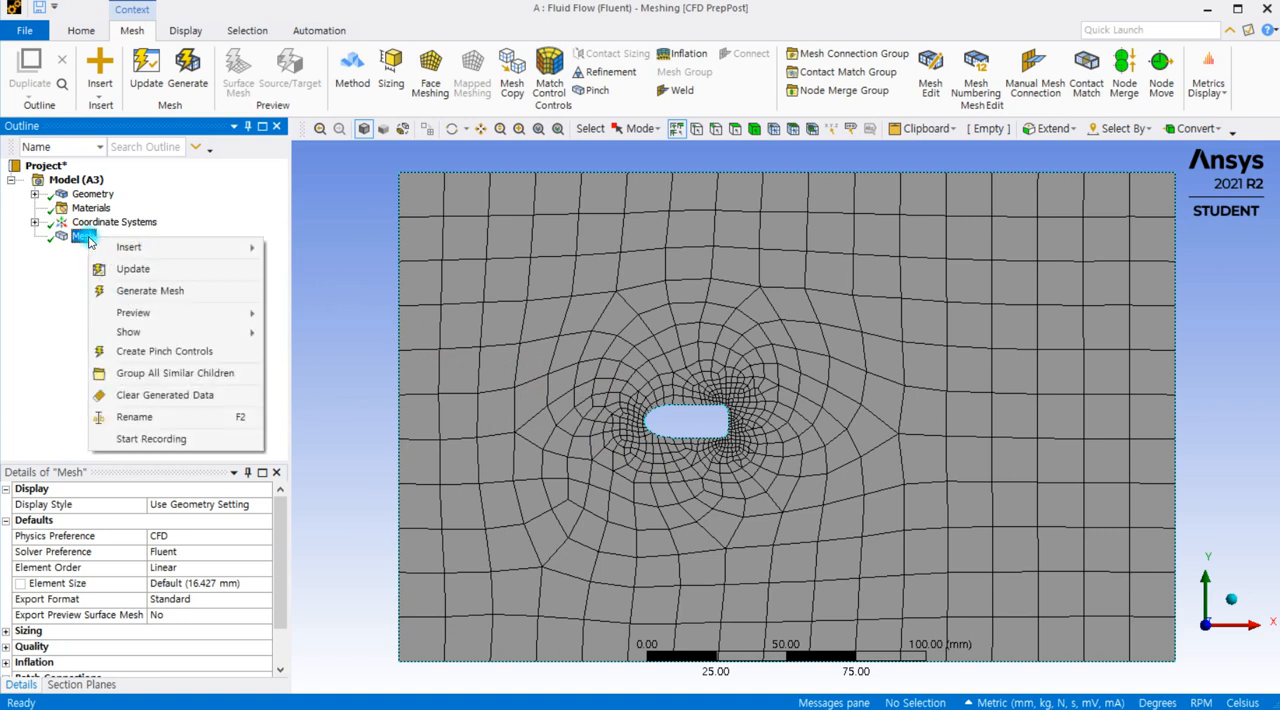
click(155, 396)
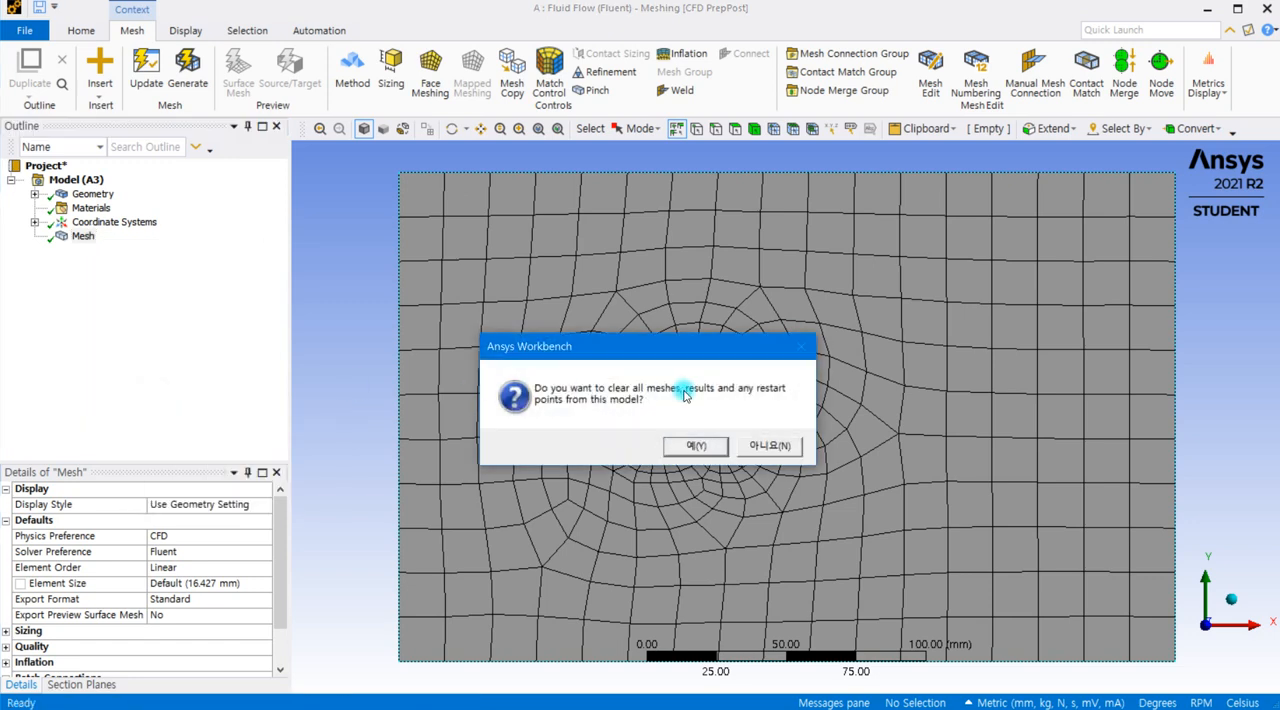
drag(694, 345, 878, 224)
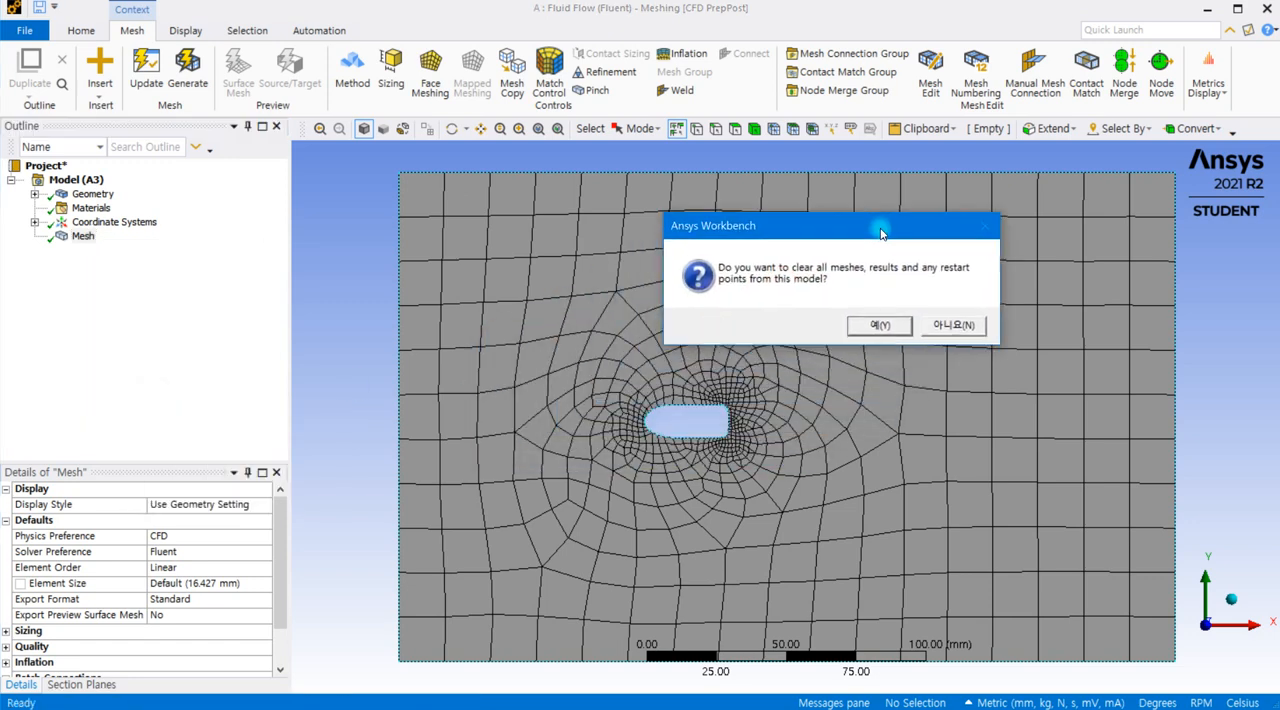
click(862, 330)
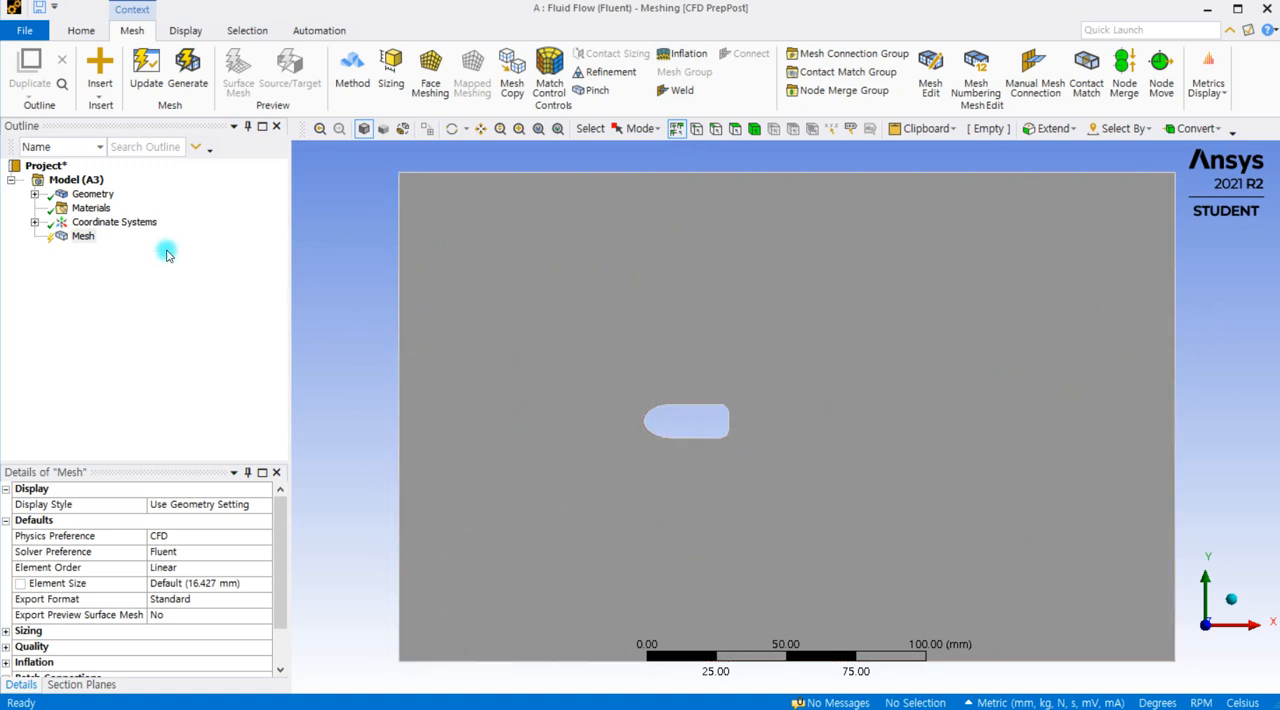
Step: Add a mesh method control and scope it to the rectangular flow domain body
click(352, 70)
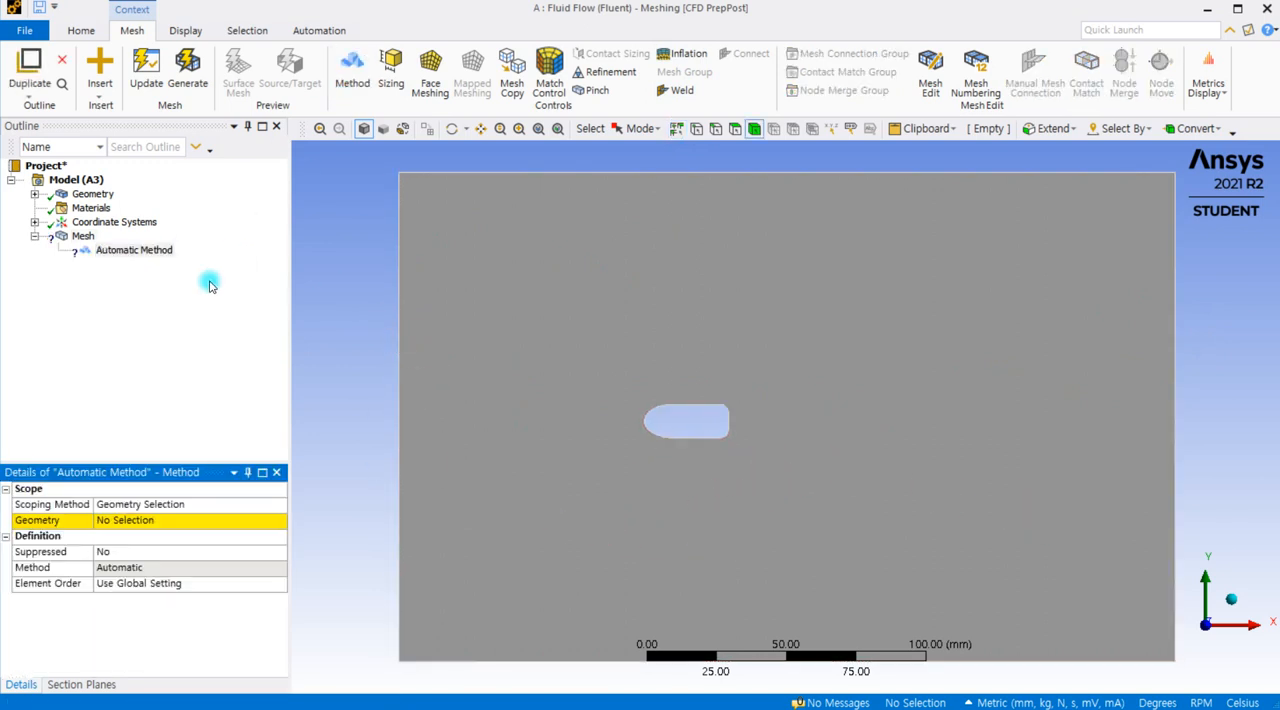
click(205, 521)
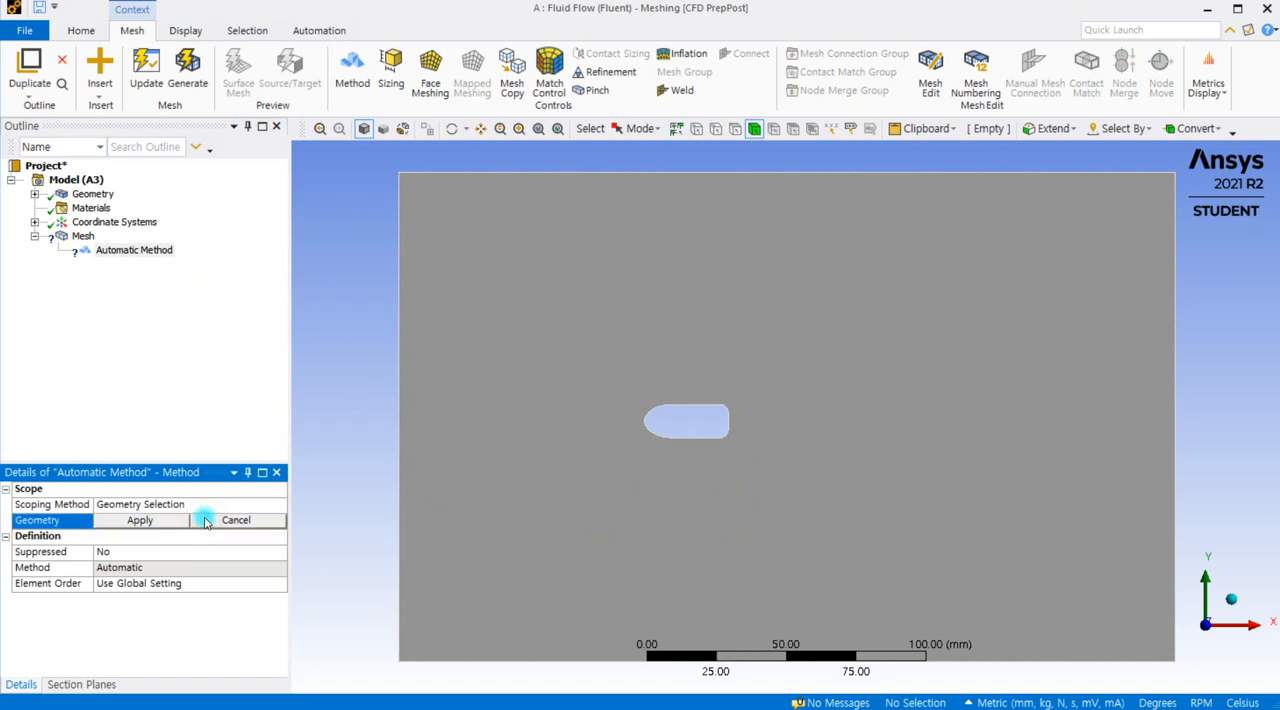
click(524, 276)
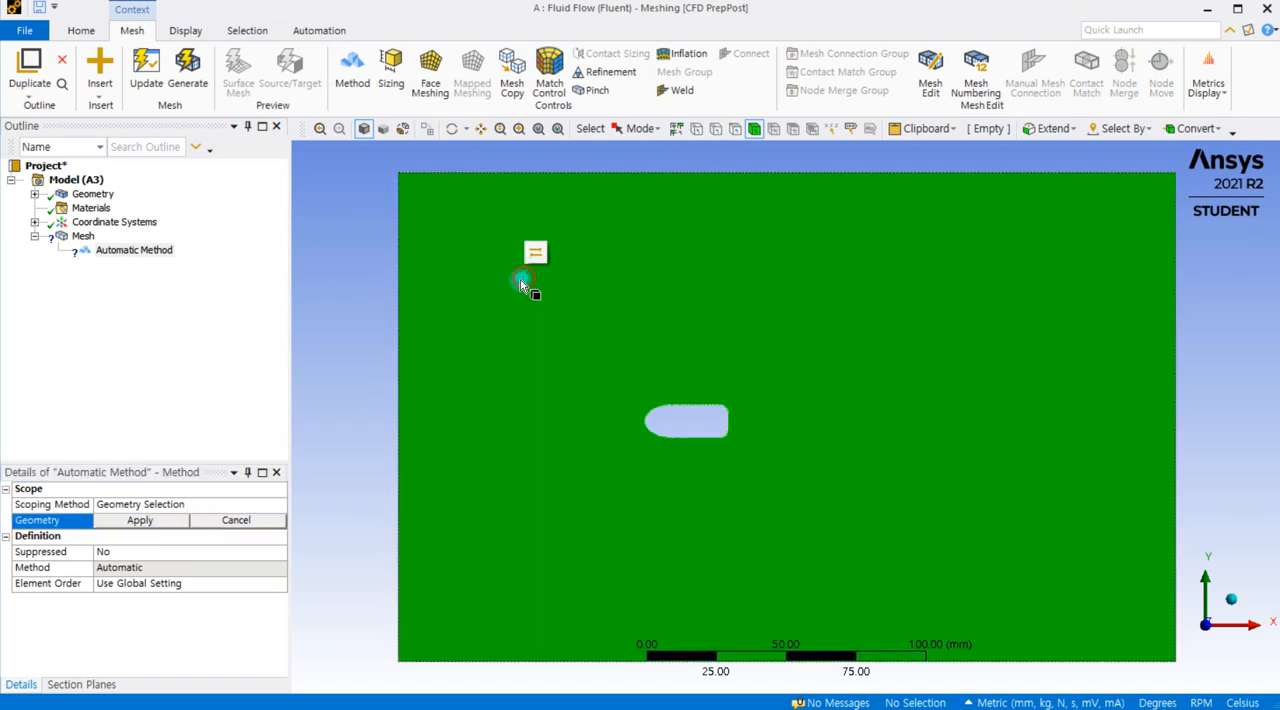
click(138, 521)
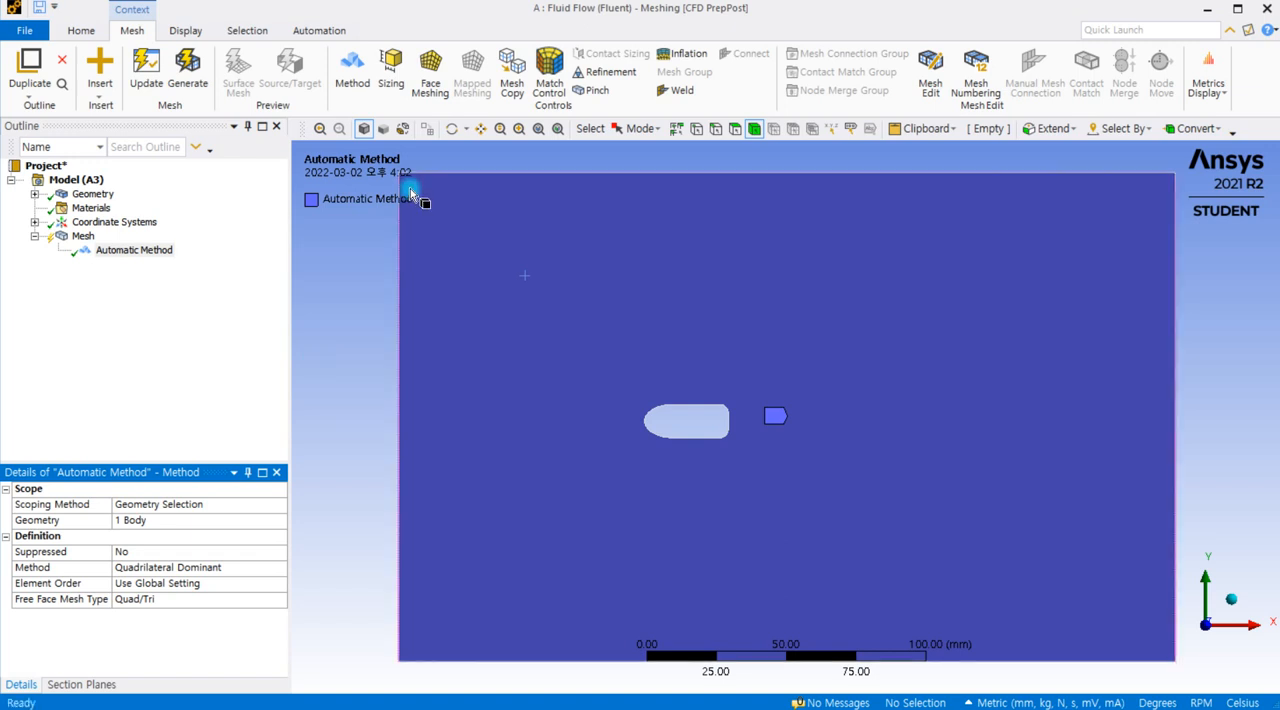
Step: Add a sizing control scoped to all six edges of the bullet-shaped cutout
click(390, 76)
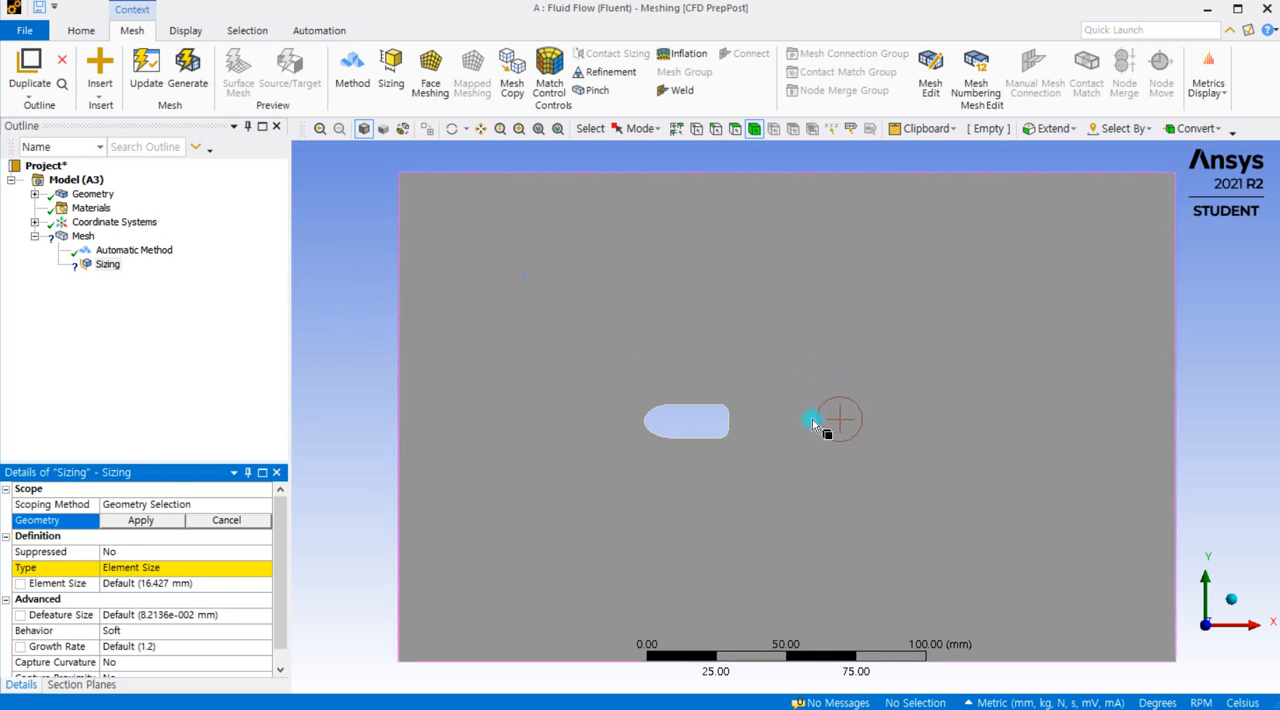
scroll(810, 423, up, 2)
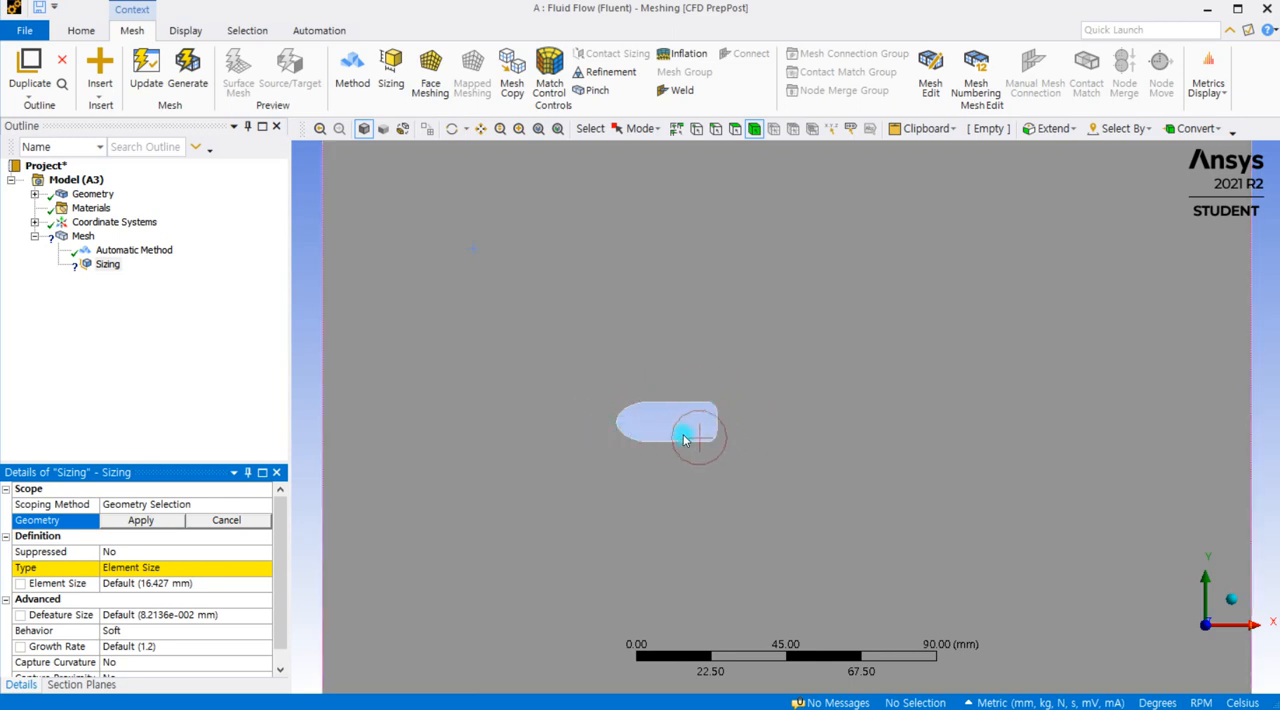
scroll(751, 420, up, 2)
scroll(688, 412, down, 3)
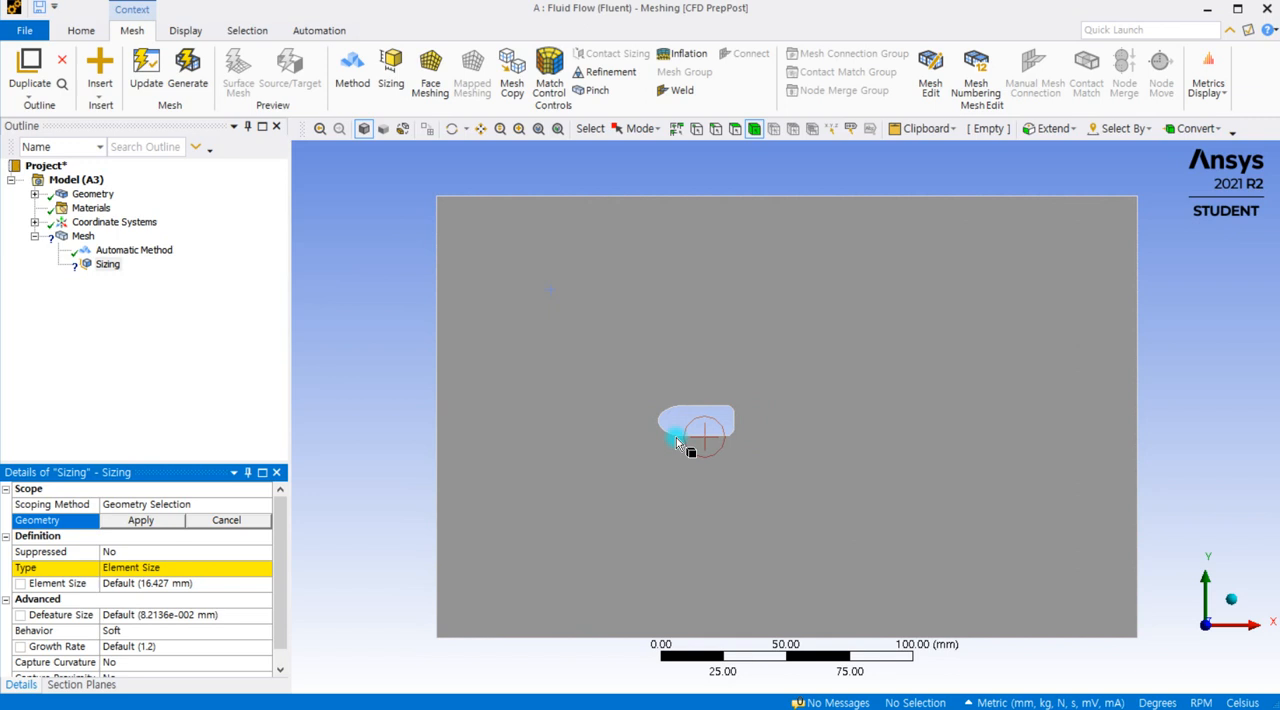
click(116, 267)
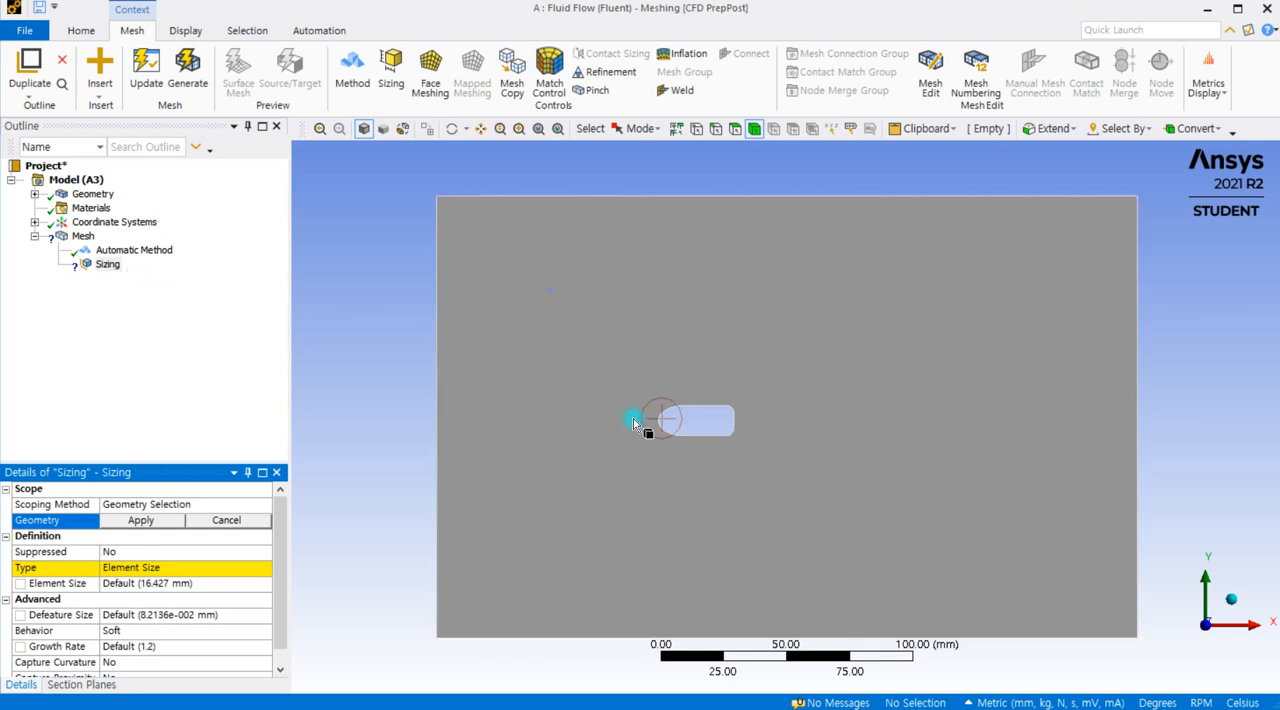
scroll(676, 414, up, 5)
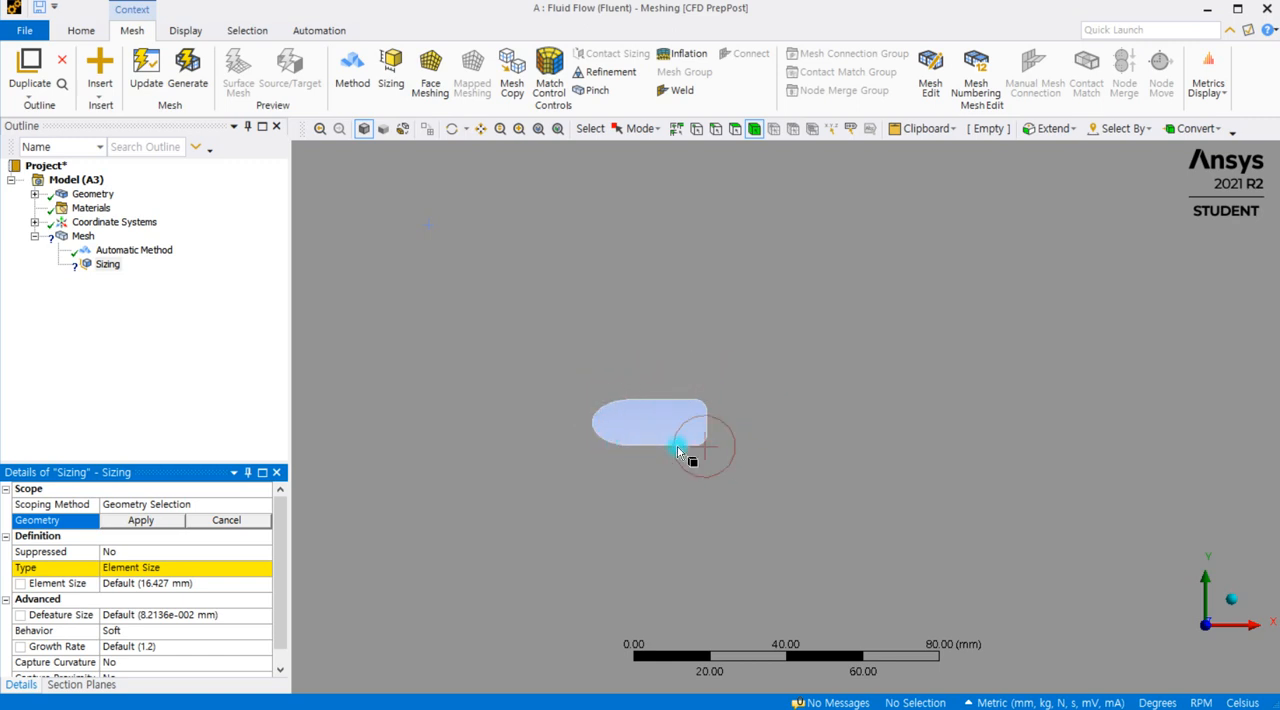
click(716, 128)
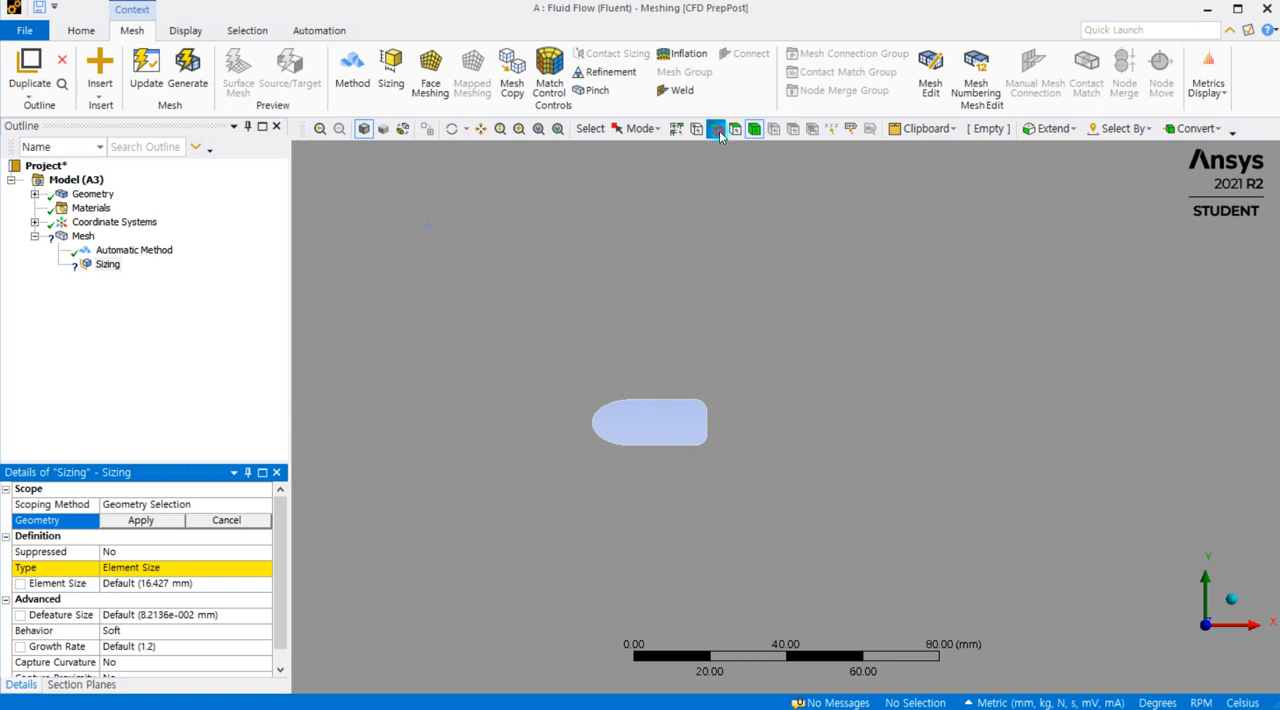
click(592, 422)
ctrl+click(671, 403)
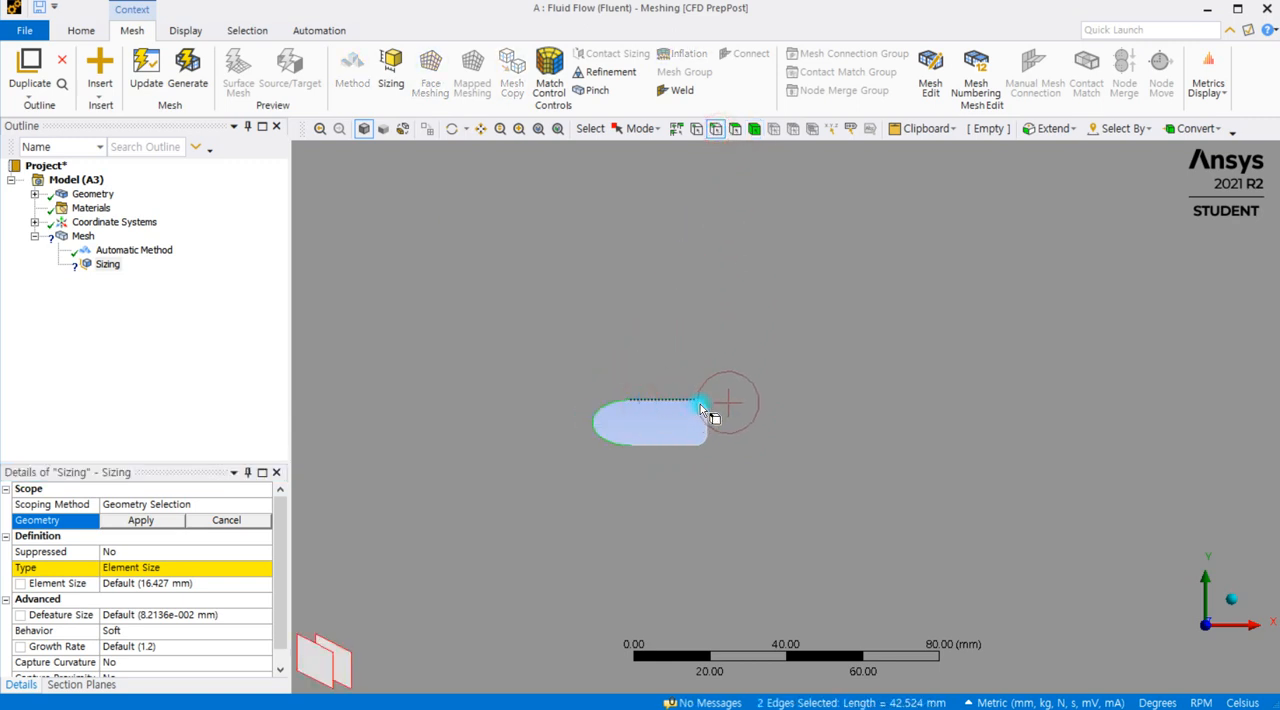
scroll(700, 404, up, 3)
scroll(686, 420, up, 1)
ctrl+click(654, 397)
ctrl+click(655, 419)
ctrl+click(646, 458)
ctrl+click(603, 463)
click(142, 520)
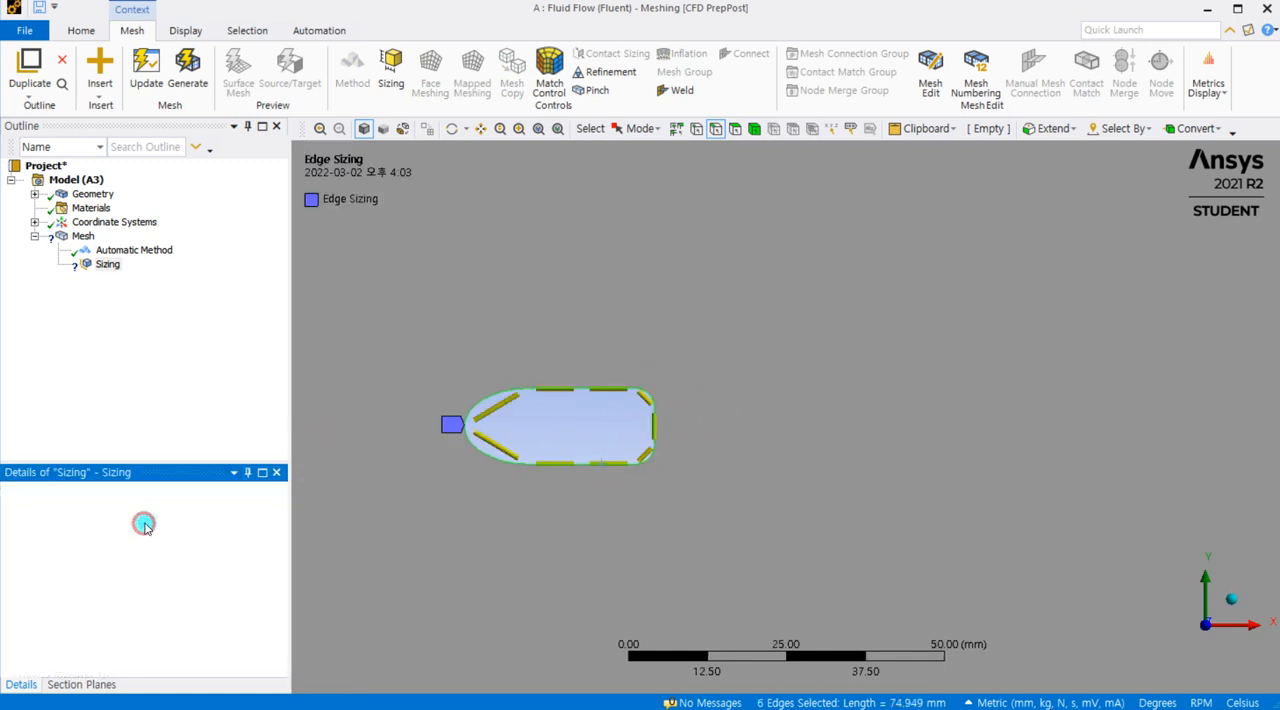
Step: Set the element size of the cutout's edge sizing to 1 mm and check the edge divisions around the outline
scroll(270, 527, down, 1)
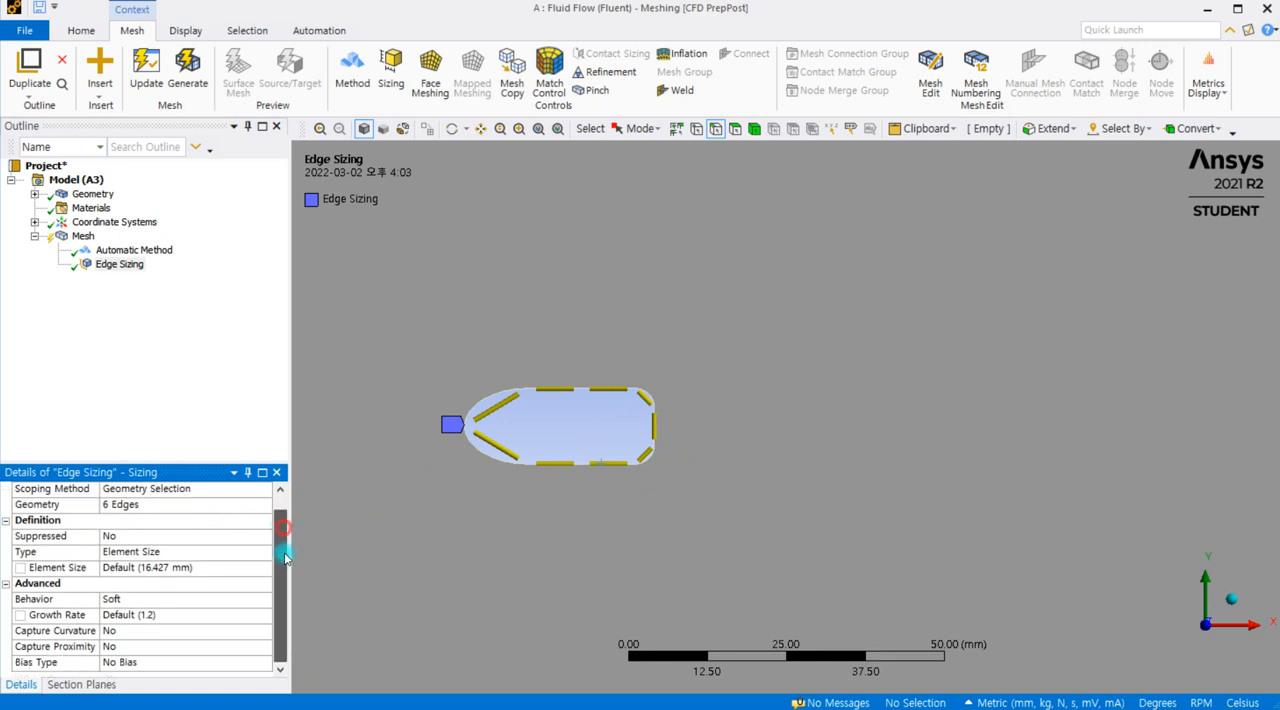
click(128, 568)
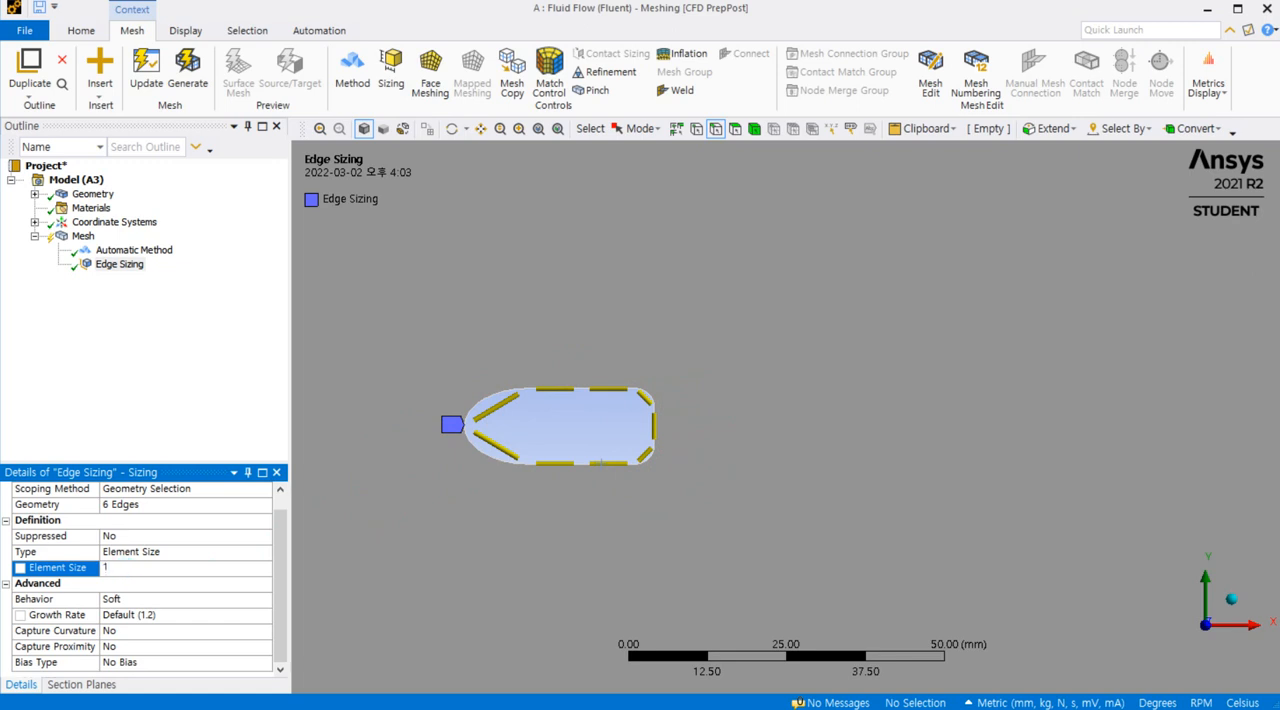
click(177, 392)
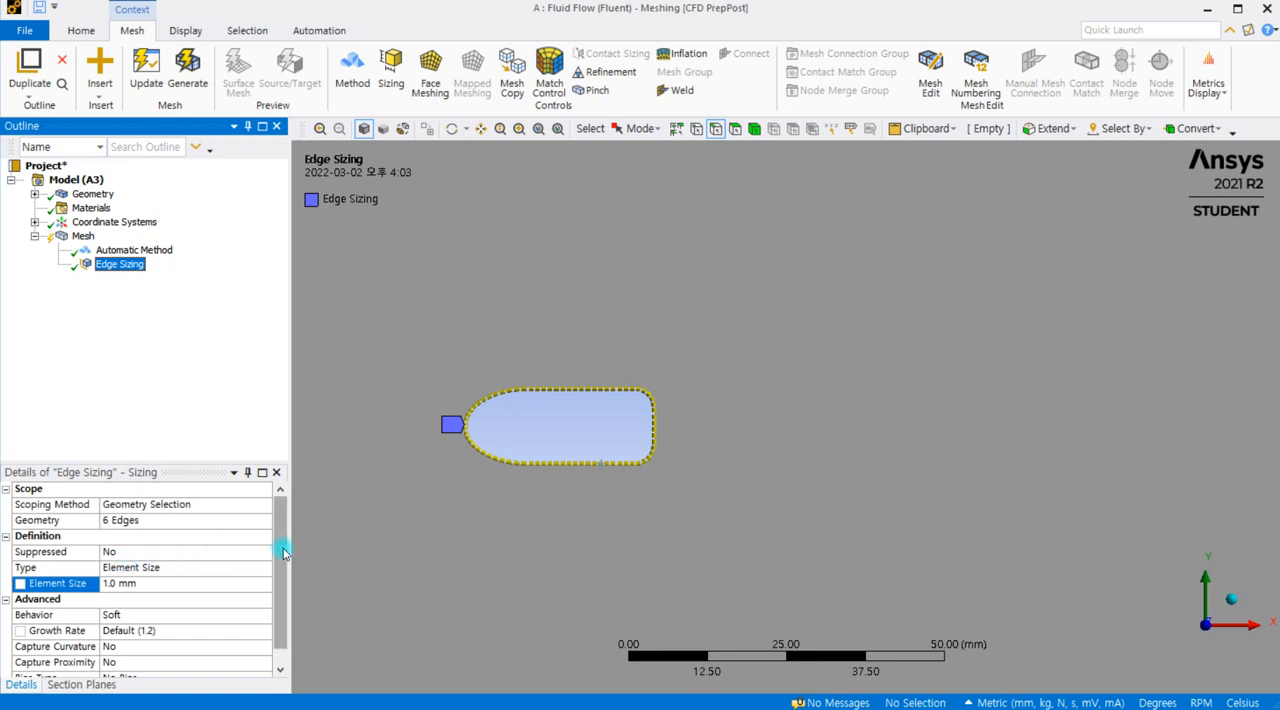
drag(281, 548, 269, 614)
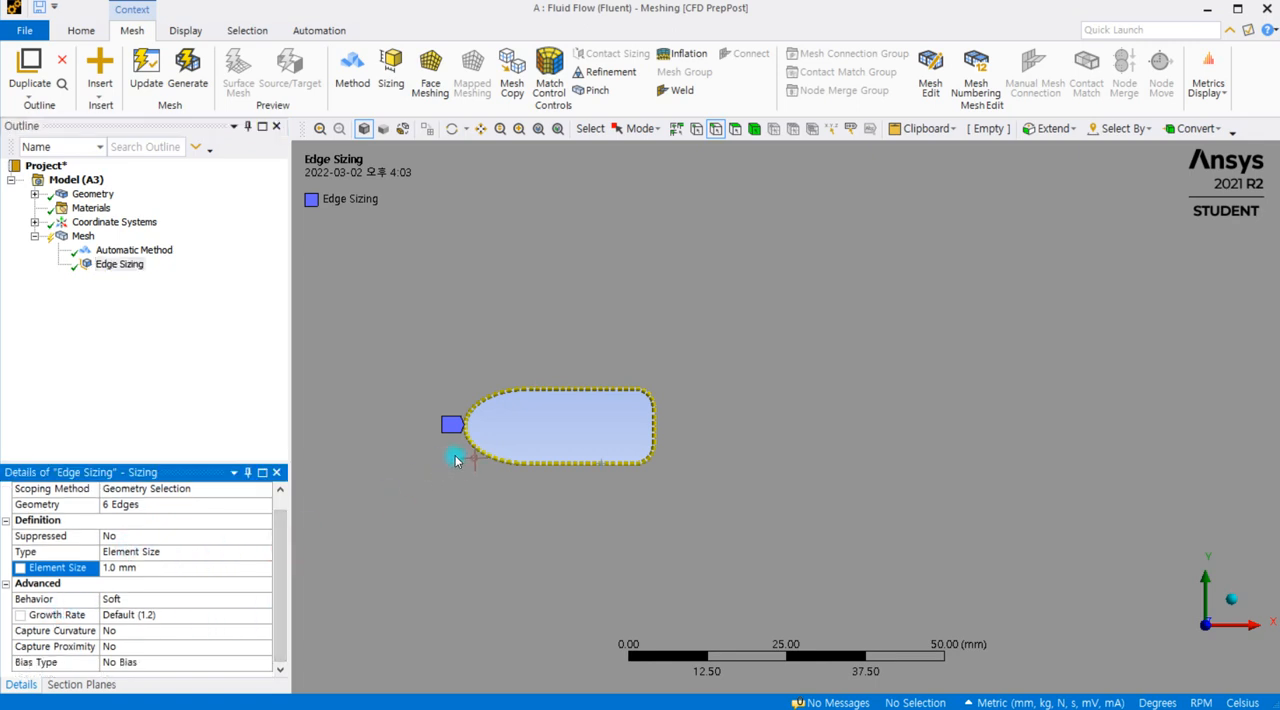
scroll(508, 423, up, 5)
ctrl+middle_drag(414, 455, 763, 440)
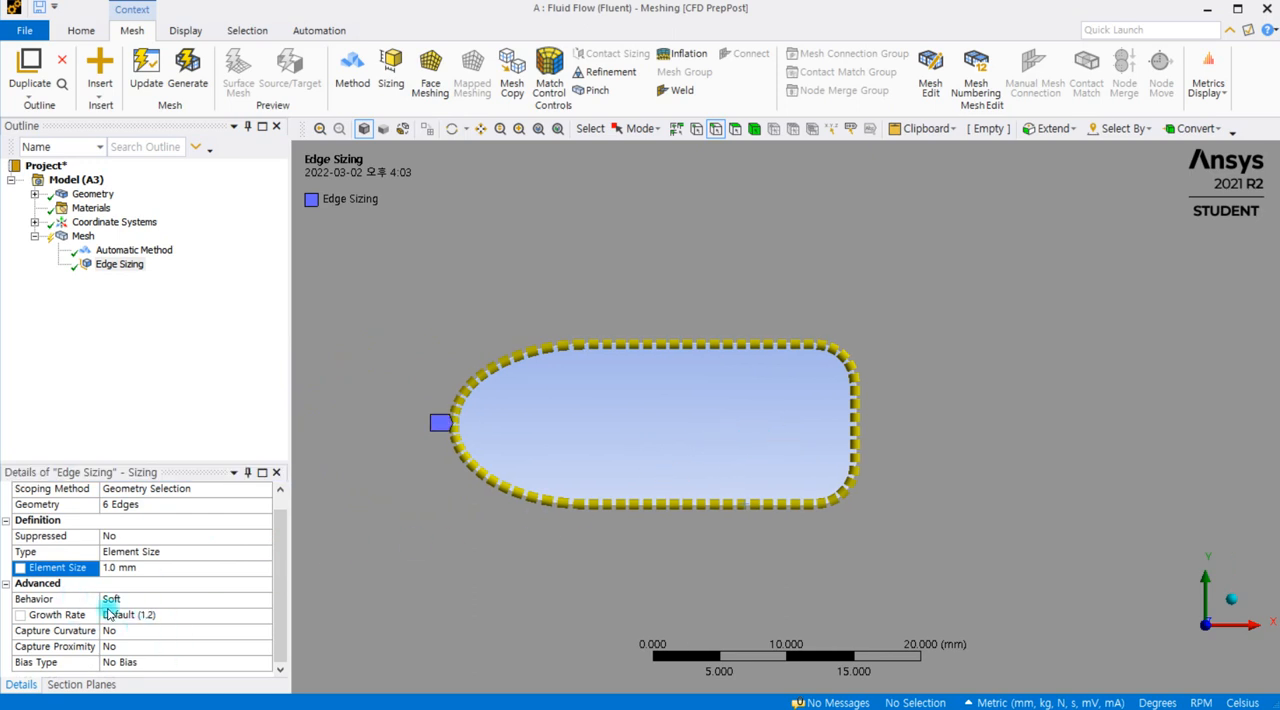
Step: Keep the edge sizing's behavior at Soft and generate the mesh
click(241, 600)
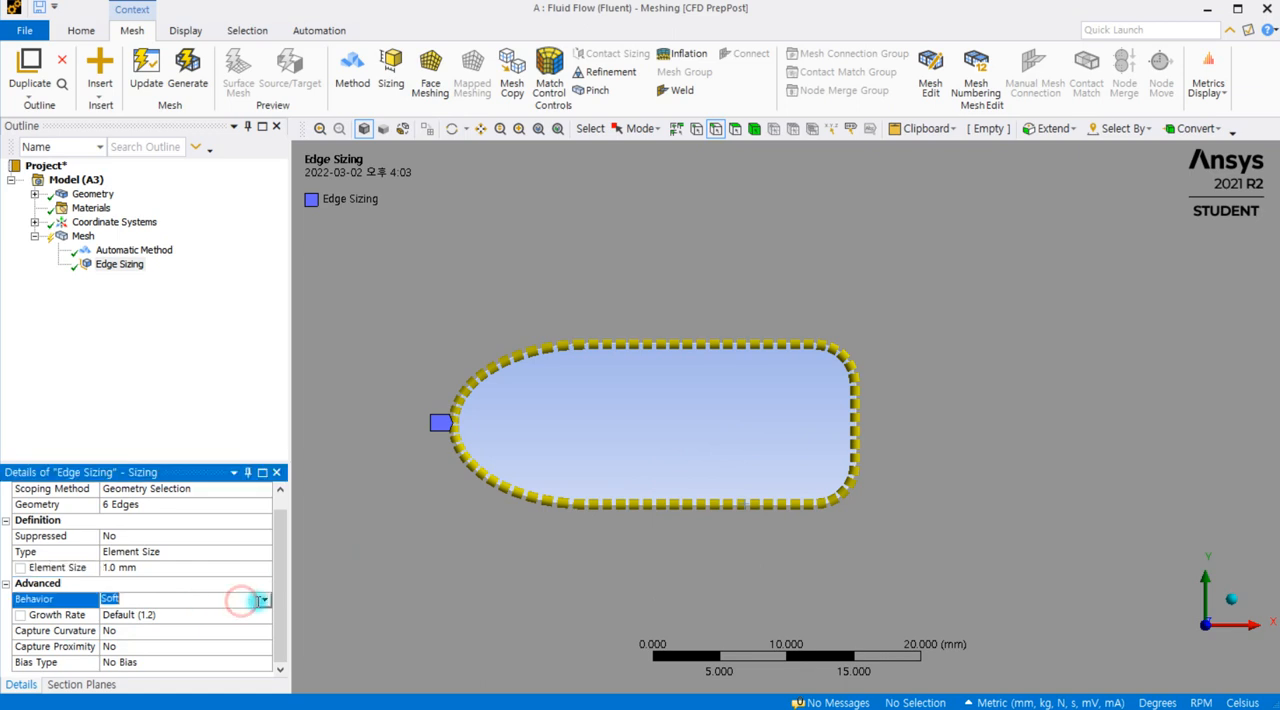
click(263, 601)
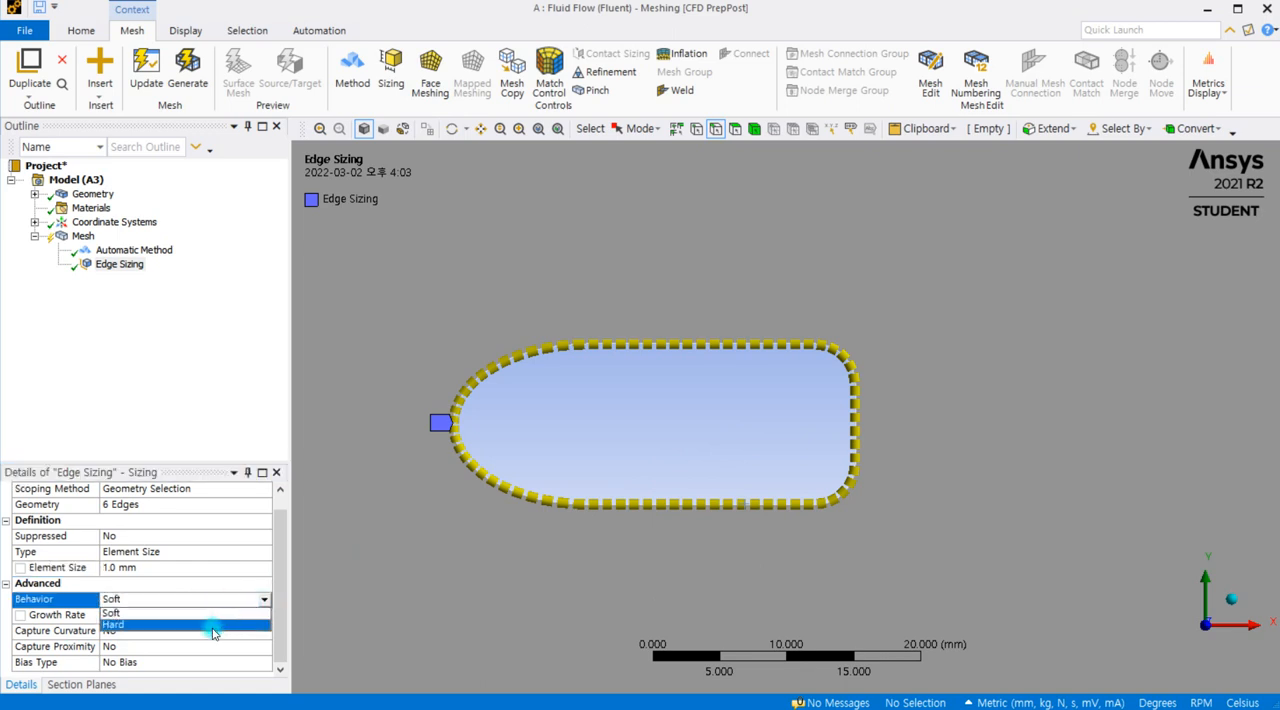
click(162, 627)
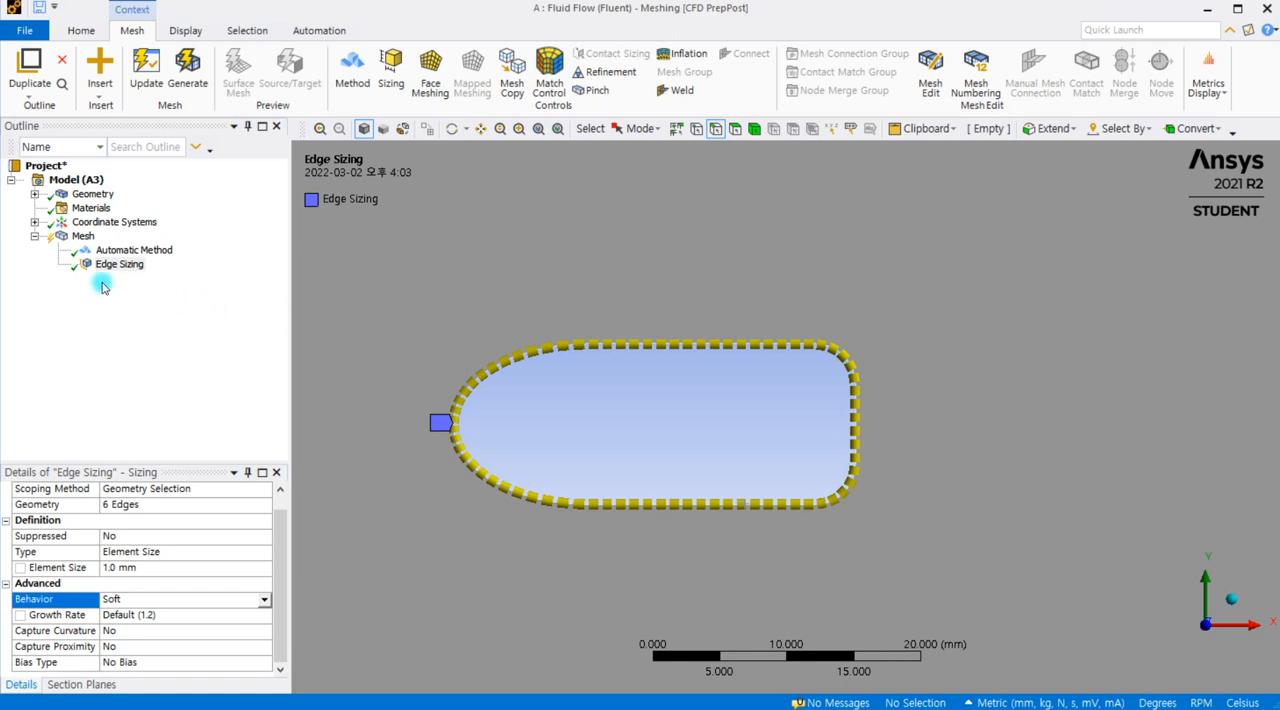
click(187, 72)
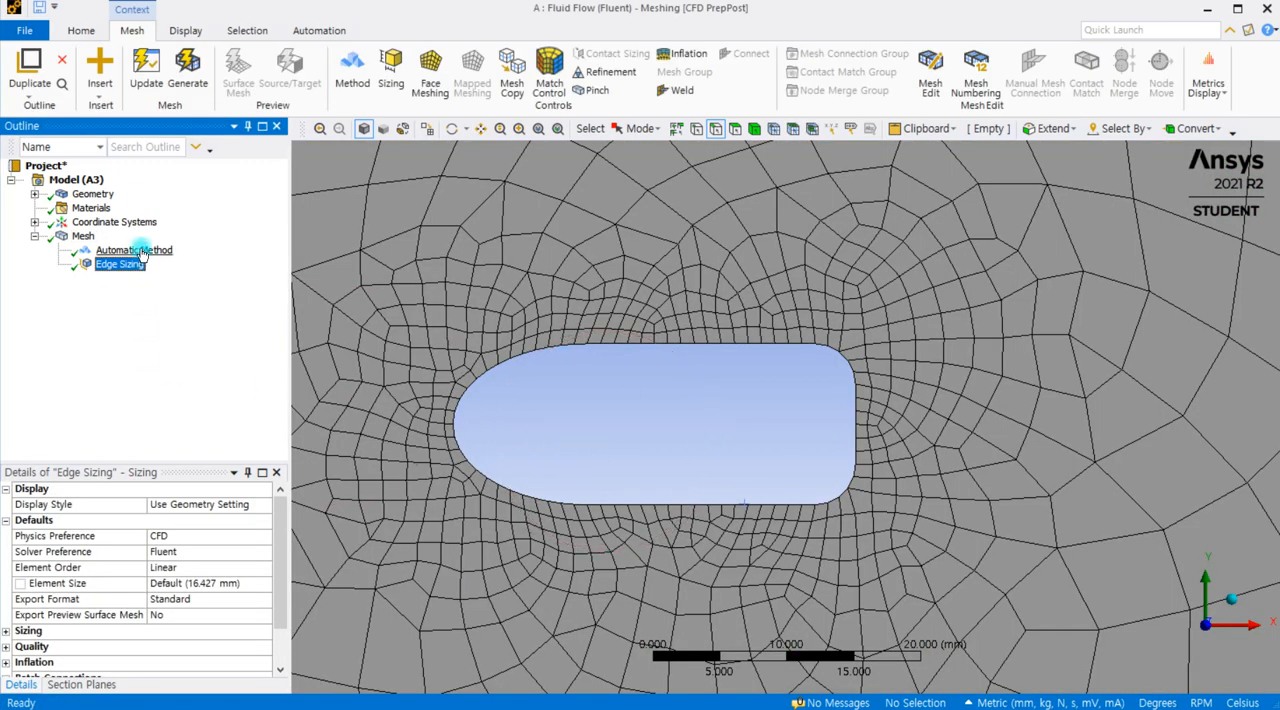
Step: Change the domain's mesh method to Triangles and regenerate the mesh
click(139, 251)
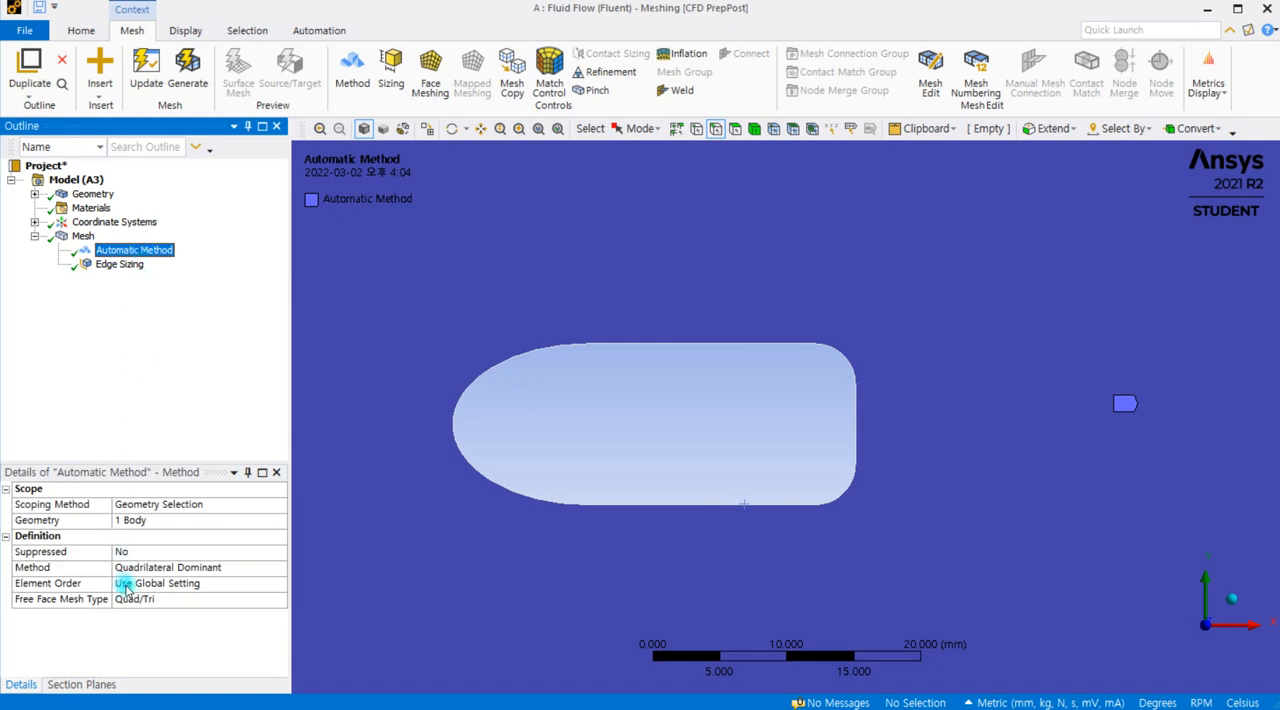
click(183, 568)
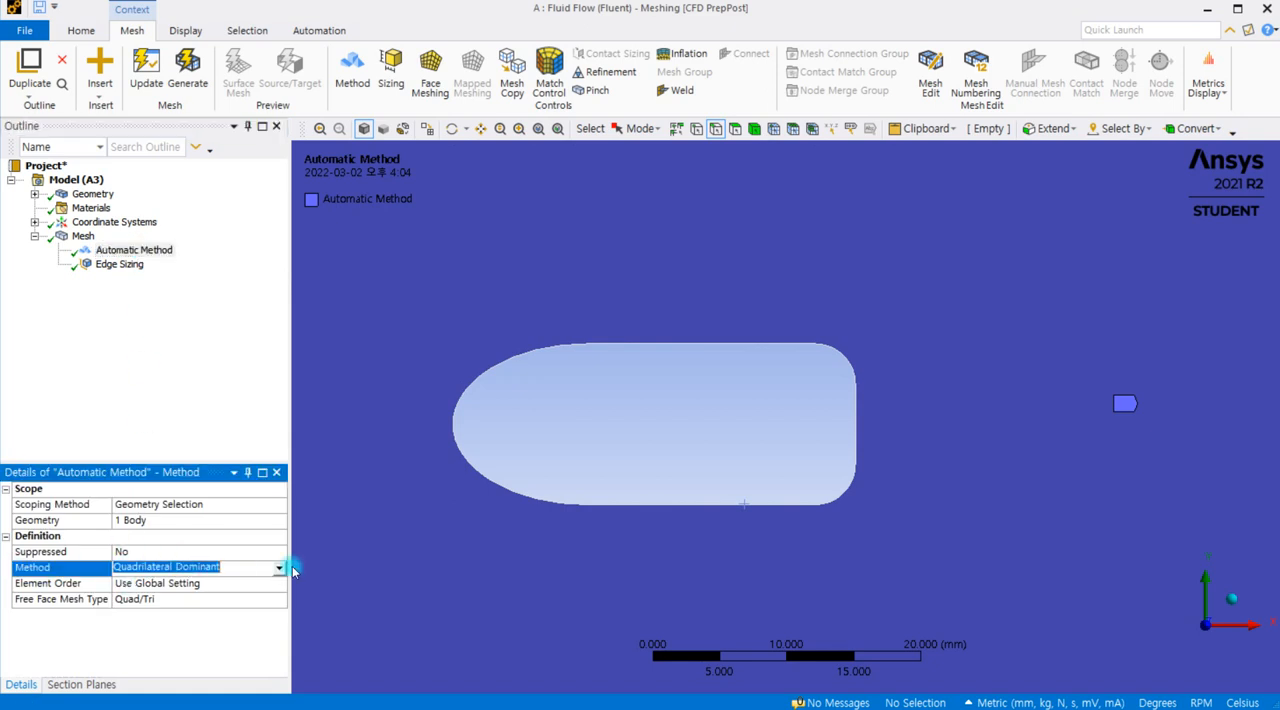
click(282, 568)
click(205, 583)
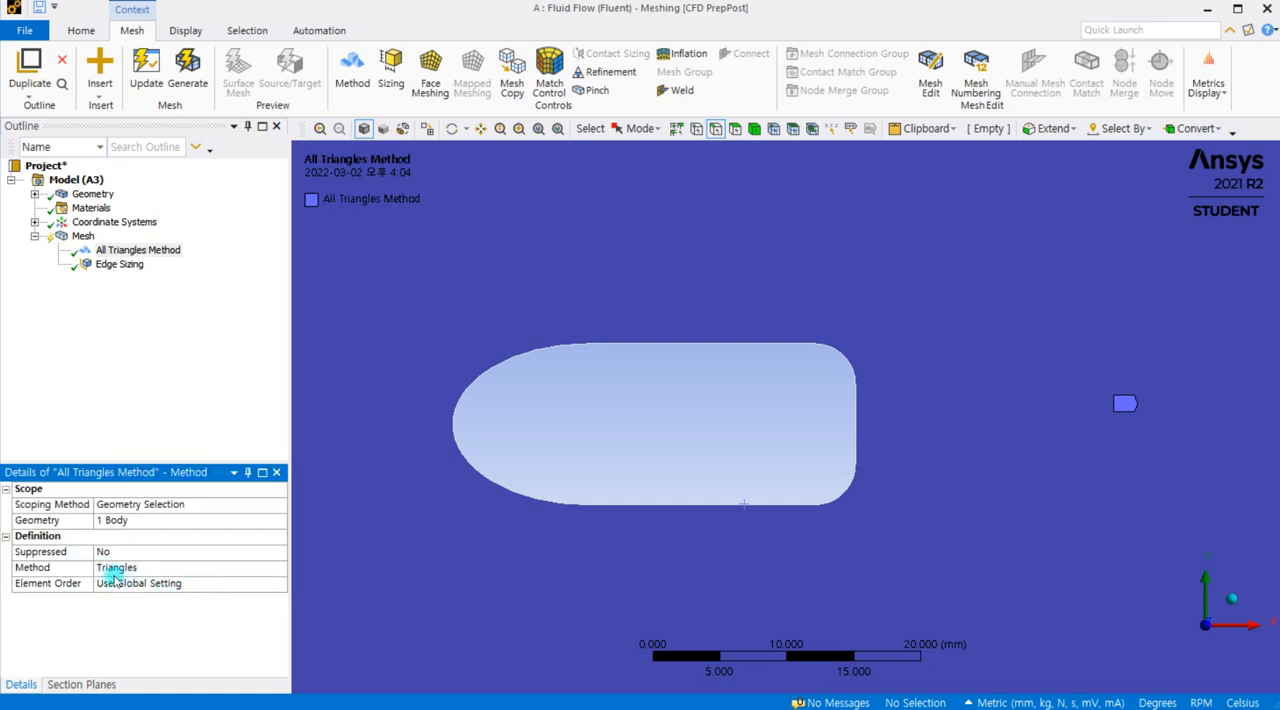
click(187, 70)
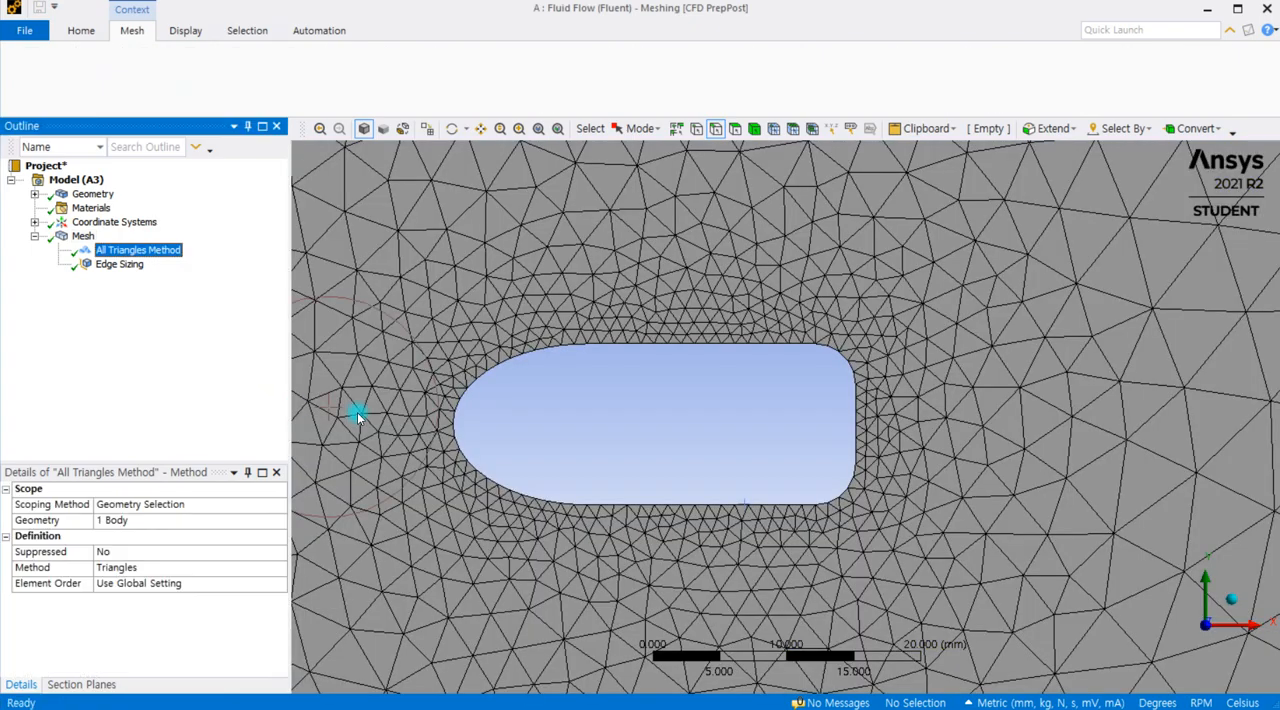
Step: Examine the triangular mesh along the cutout's edges, at its rounded rear corners and farther out in the domain
scroll(858, 372, up, 3)
scroll(858, 369, down, 3)
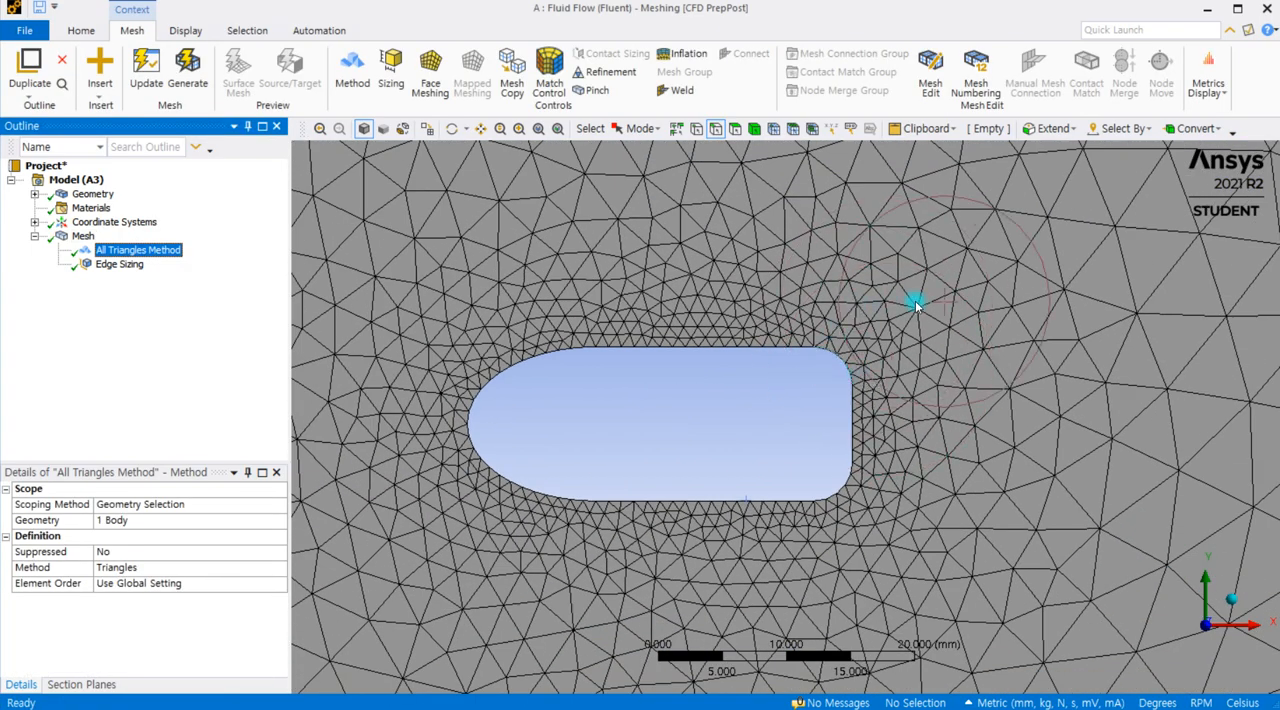
scroll(914, 297, down, 3)
scroll(919, 329, down, 3)
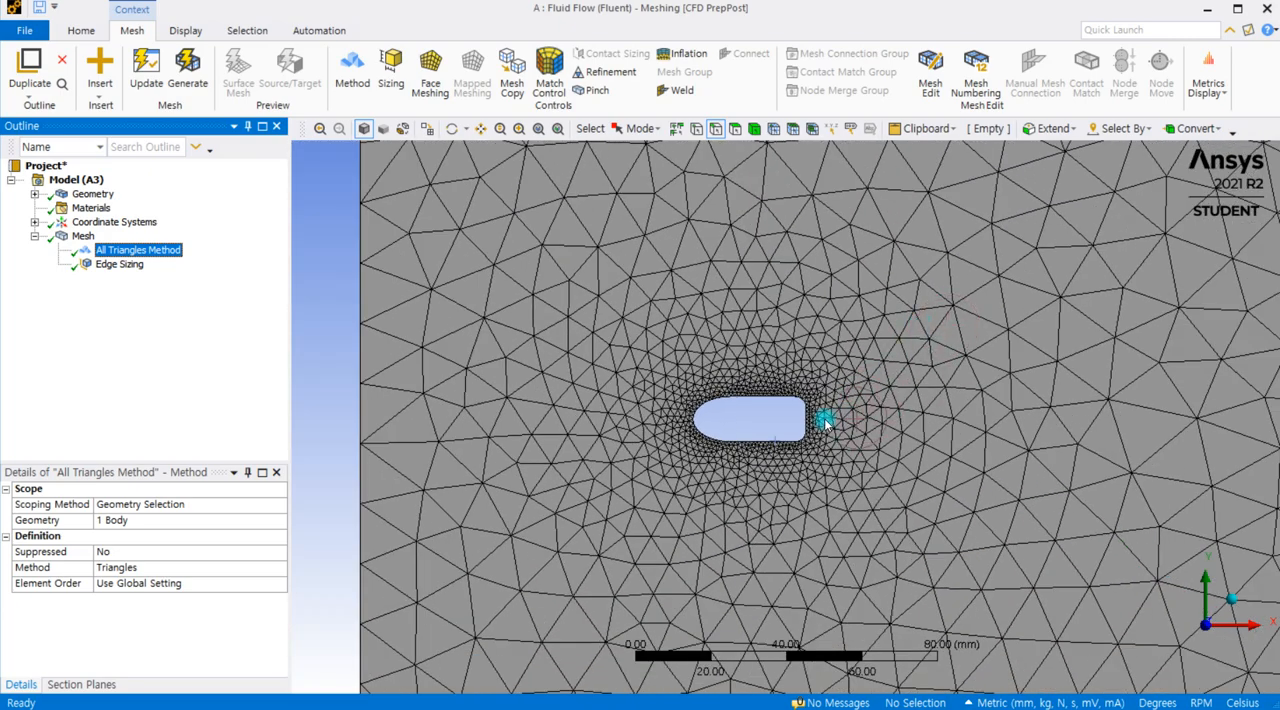
scroll(825, 420, up, 2)
scroll(643, 420, up, 3)
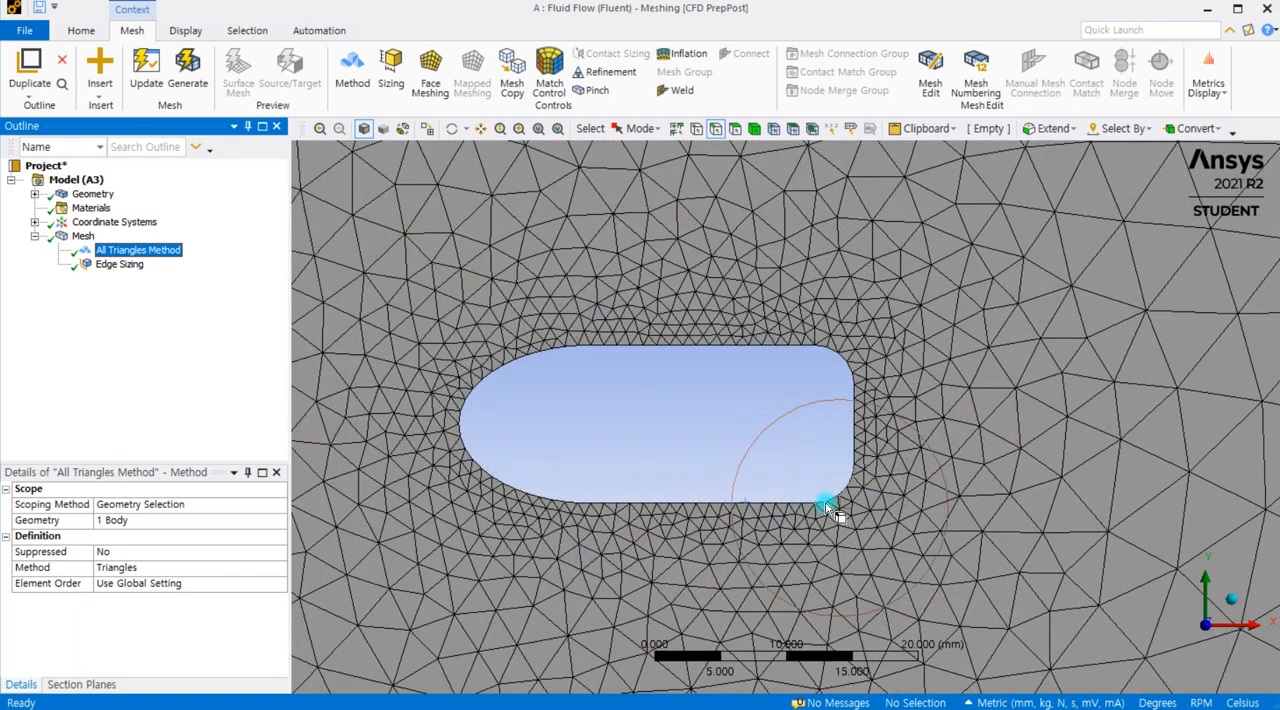
scroll(478, 350, up, 2)
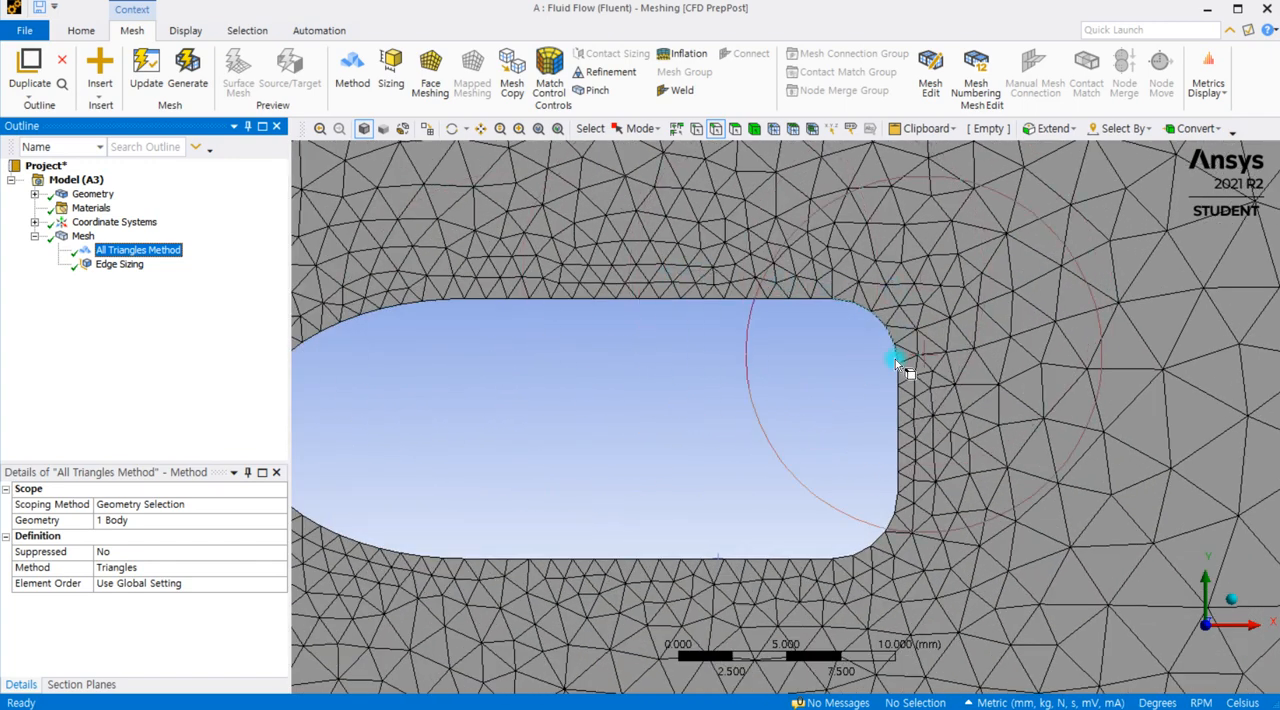
scroll(850, 585, down, 2)
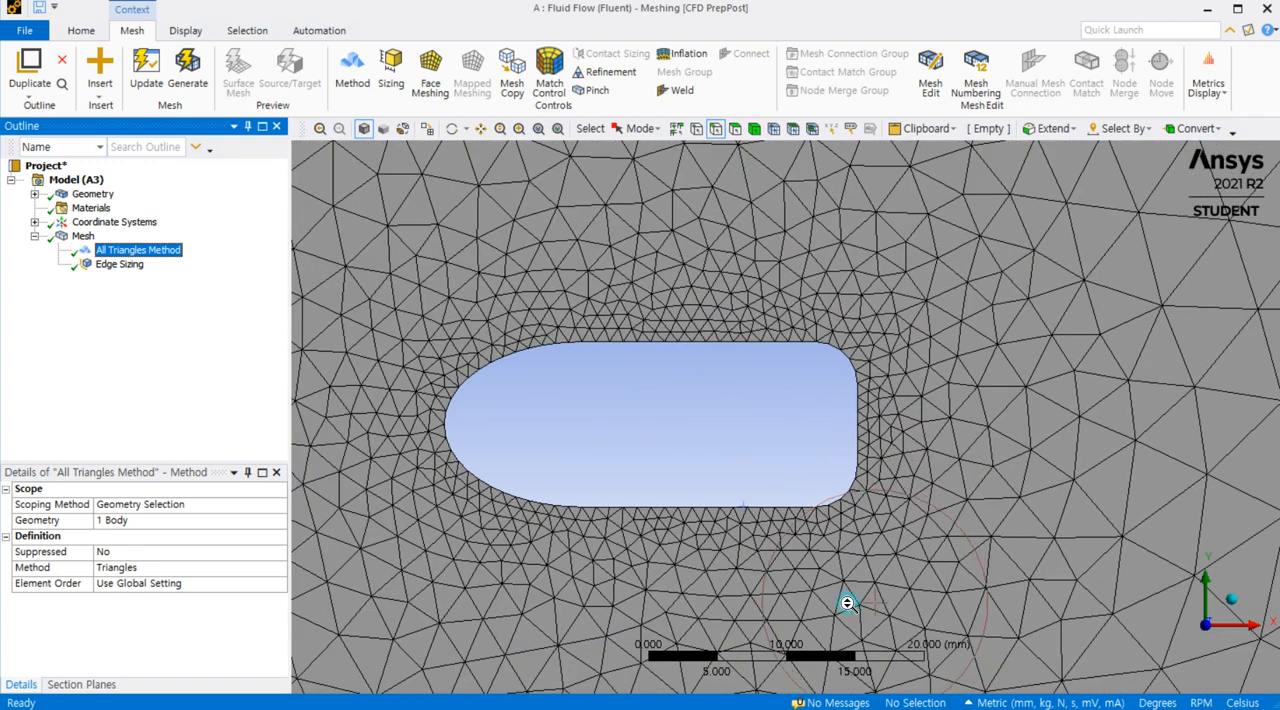
scroll(880, 520, down, 2)
scroll(820, 390, down, 1)
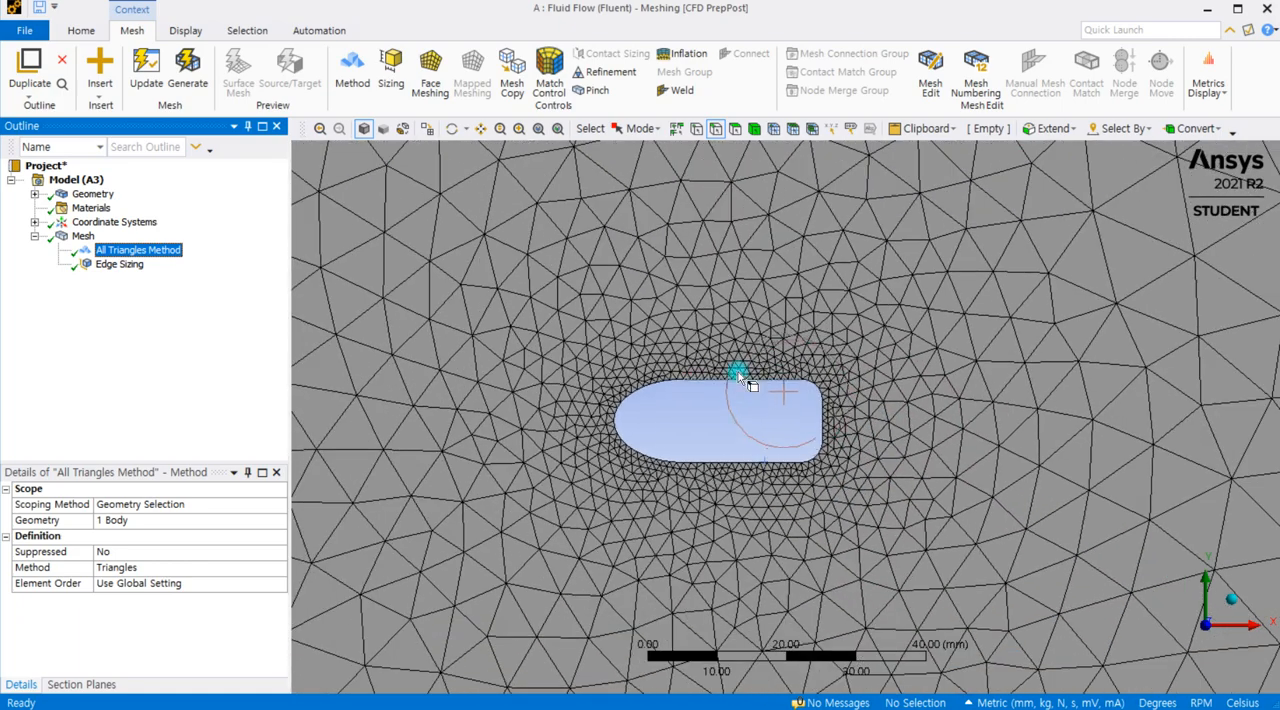
Step: Add an Inflation control to the mesh and scope its geometry to the rectangular flow domain
scroll(475, 340, down, 2)
scroll(478, 350, down, 1)
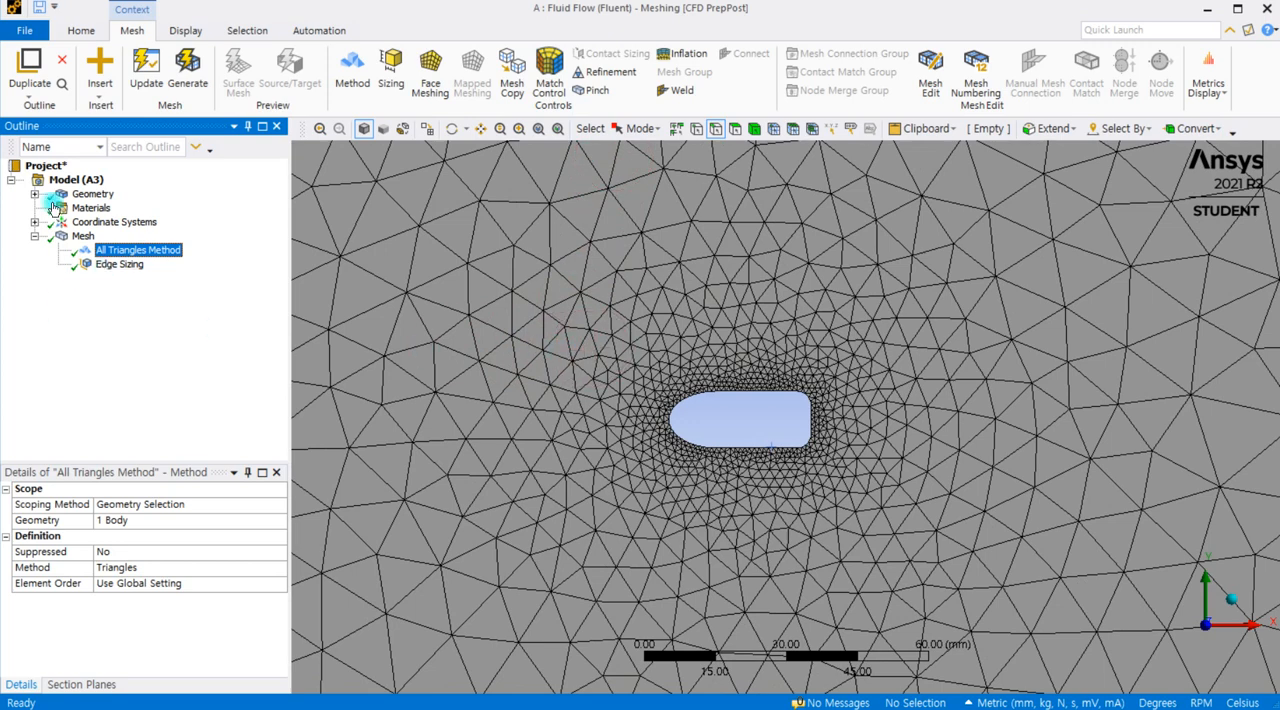
click(683, 53)
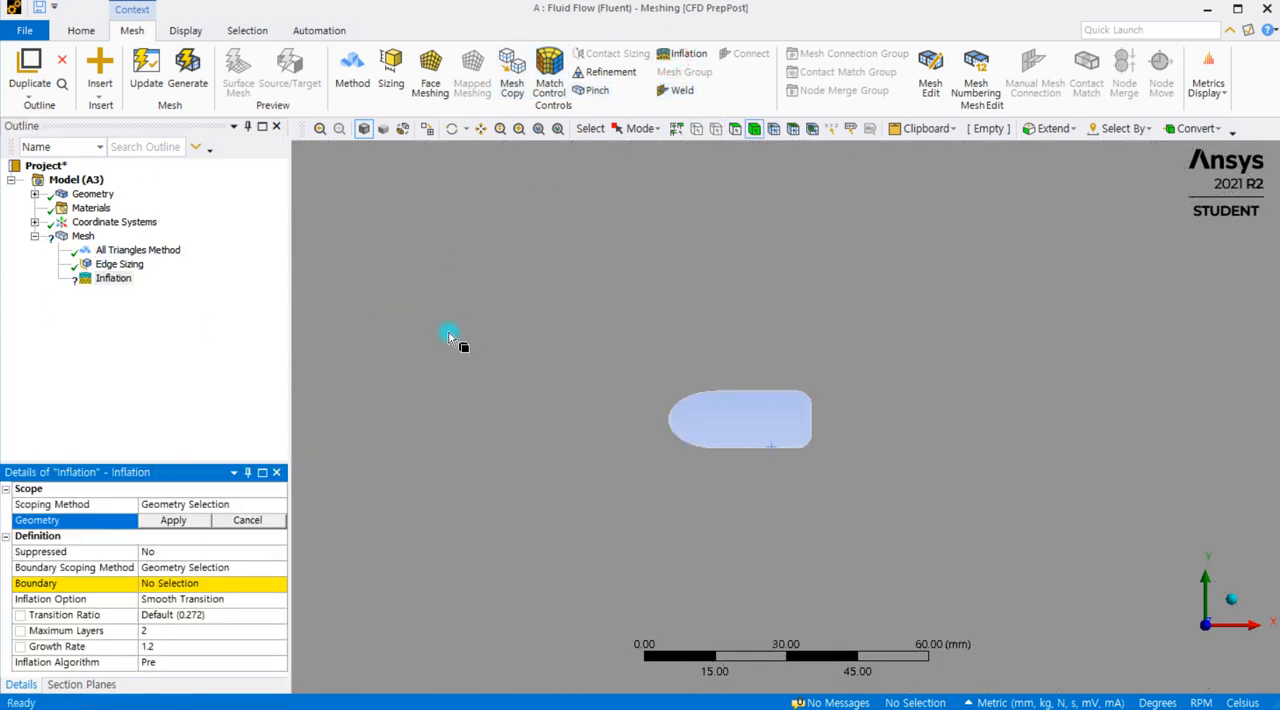
scroll(601, 380, down, 1)
scroll(601, 383, down, 1)
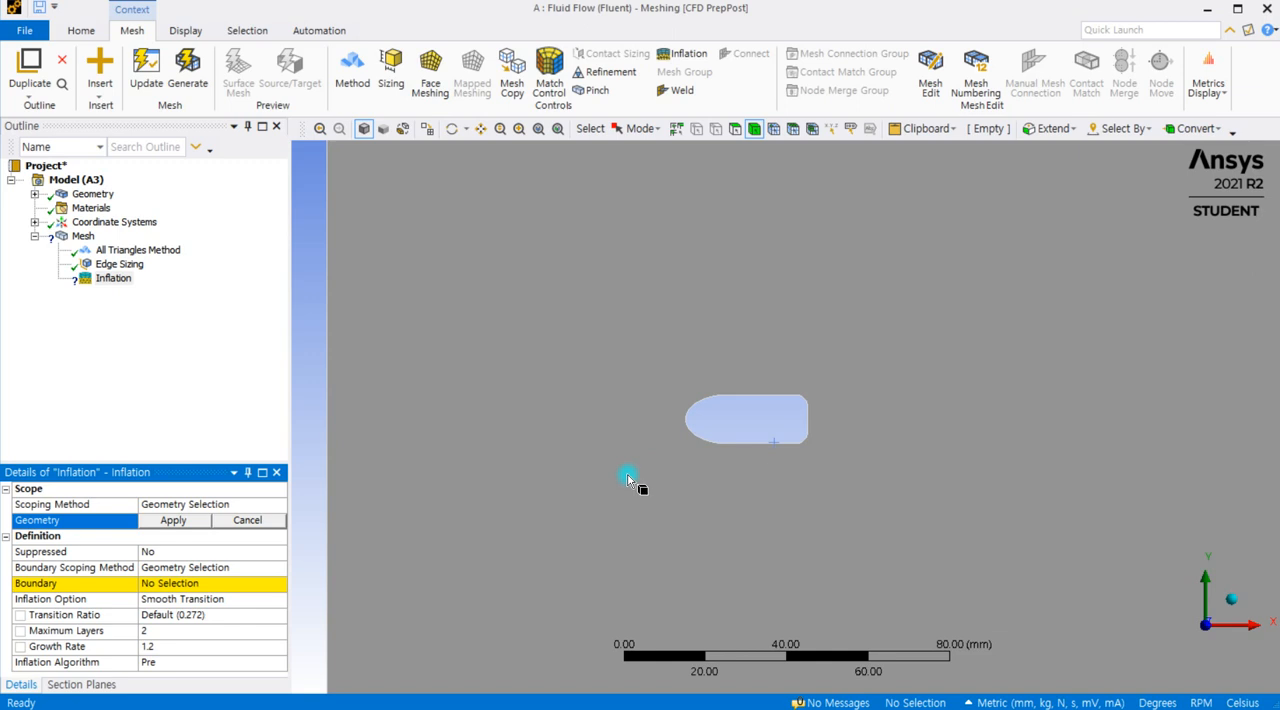
scroll(648, 477, down, 3)
click(565, 409)
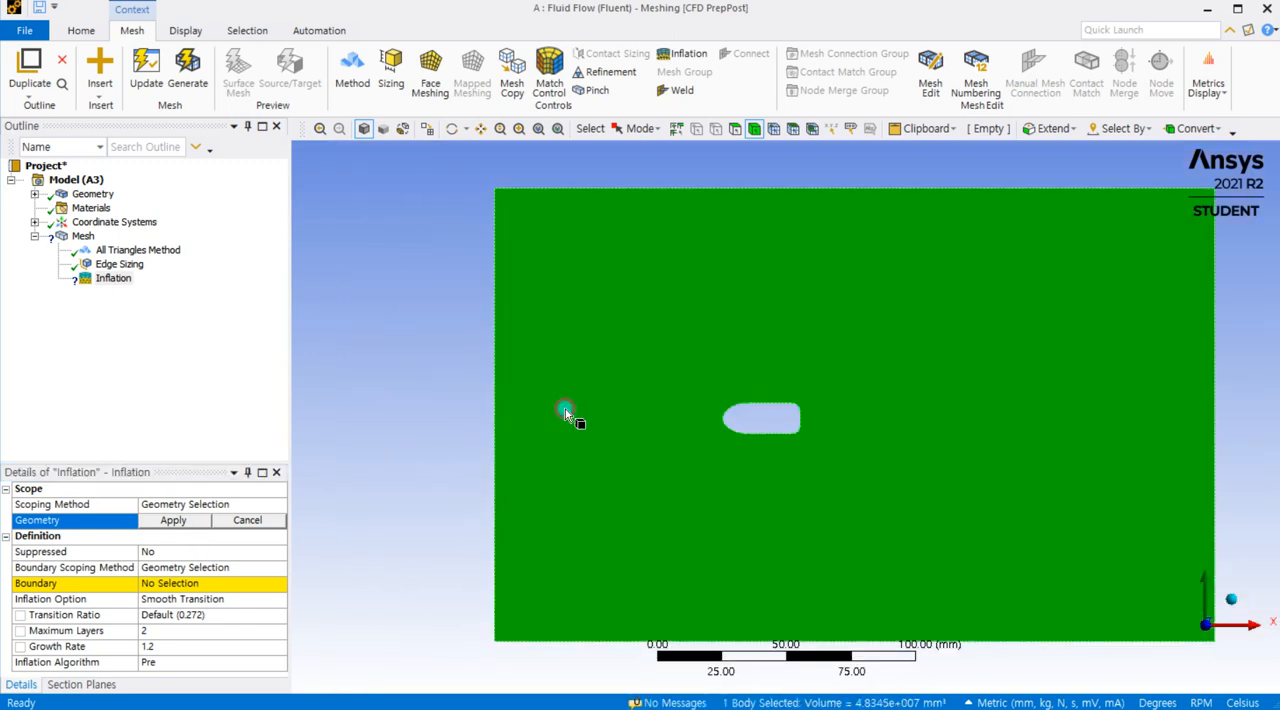
click(174, 519)
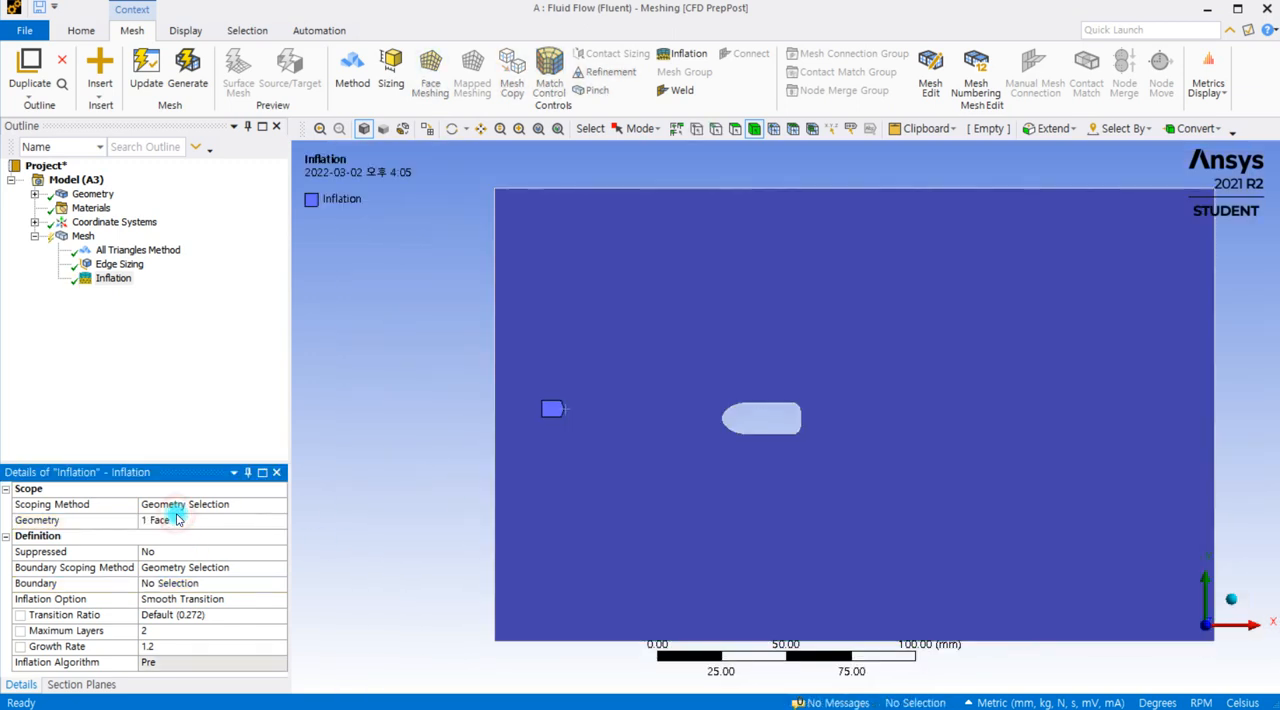
Step: Assign all six edges of the bullet-shaped cutout as the inflation boundary
click(190, 583)
scroll(678, 428, up, 2)
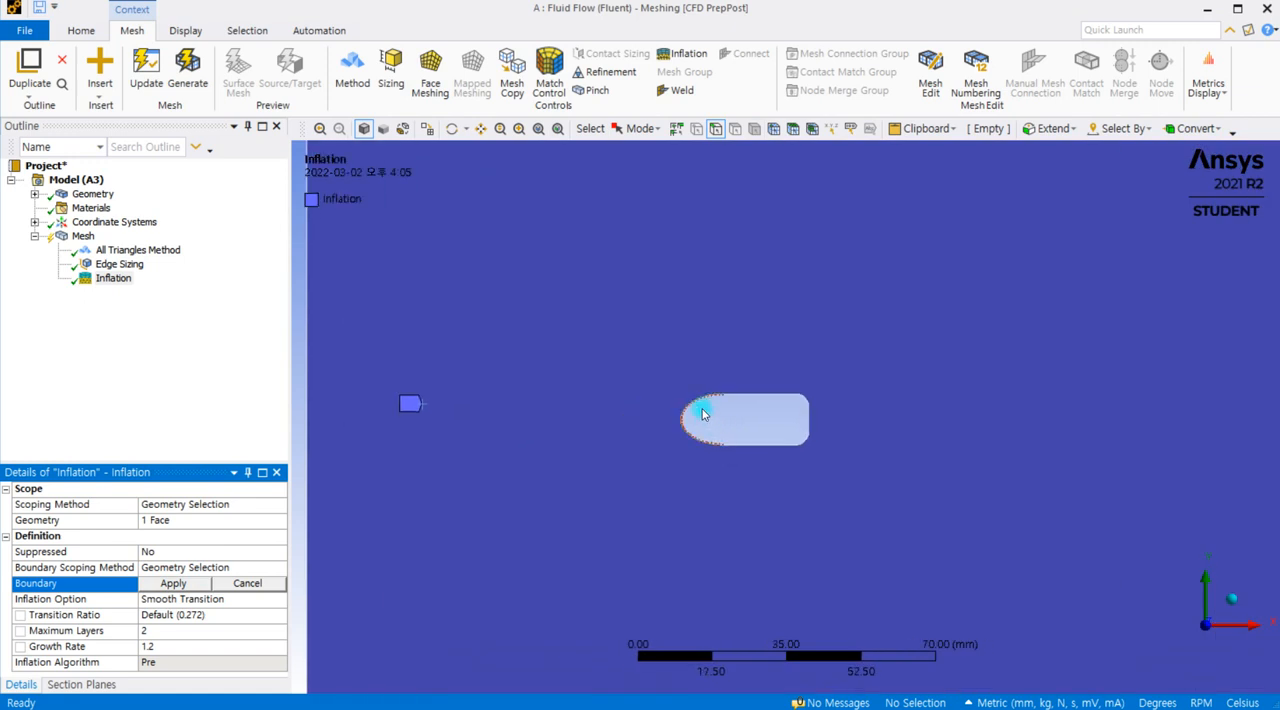
click(697, 405)
ctrl+click(764, 396)
ctrl+click(805, 397)
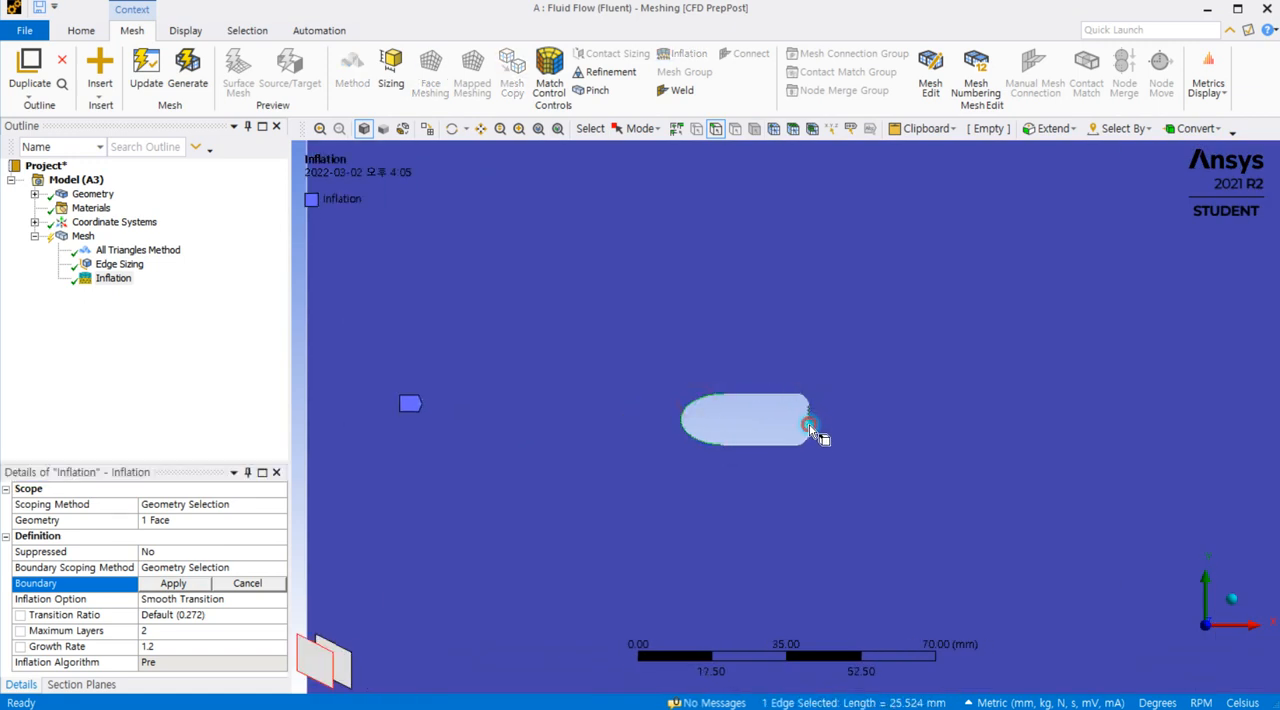
scroll(789, 424, up, 5)
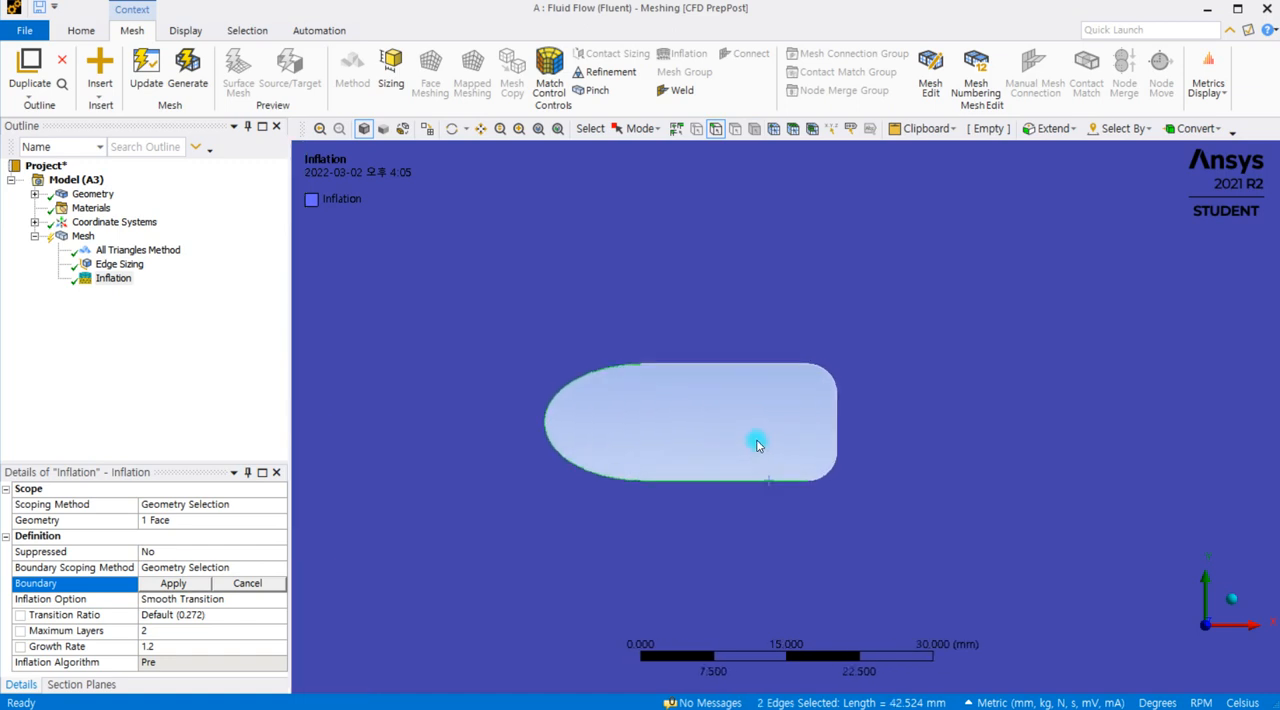
ctrl+click(696, 348)
ctrl+click(695, 348)
ctrl+click(838, 356)
ctrl+click(843, 490)
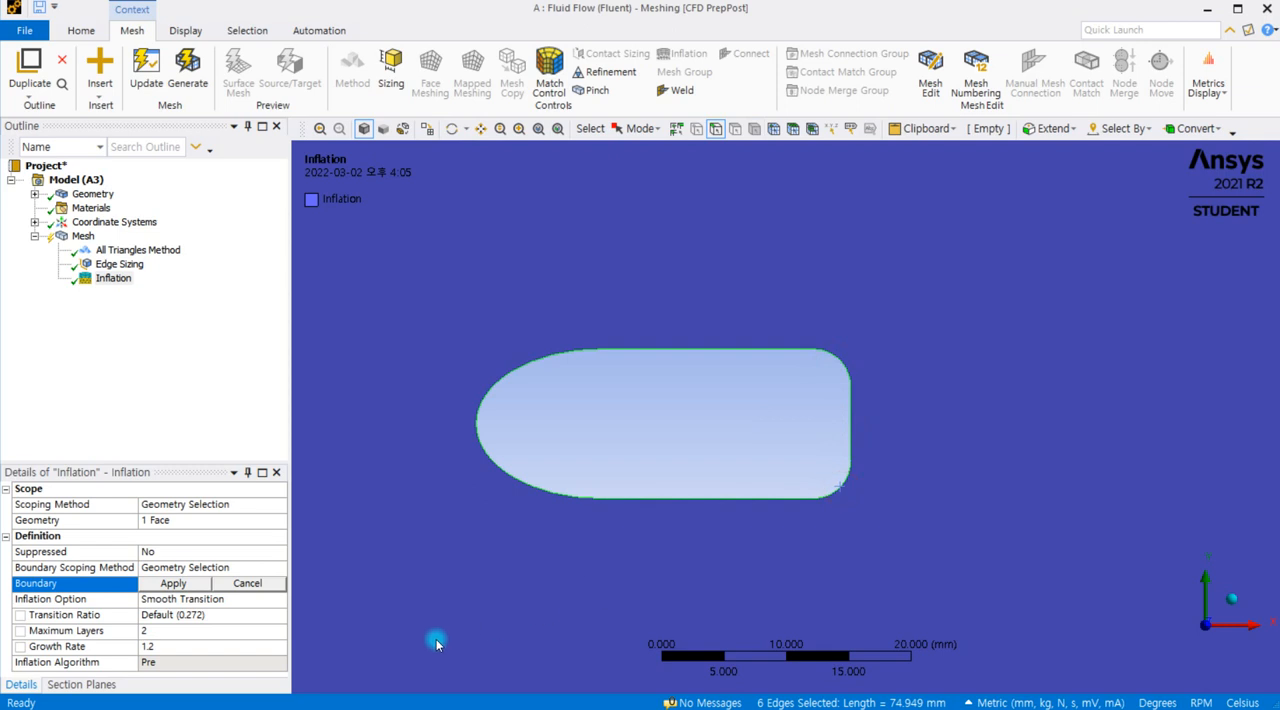
click(174, 584)
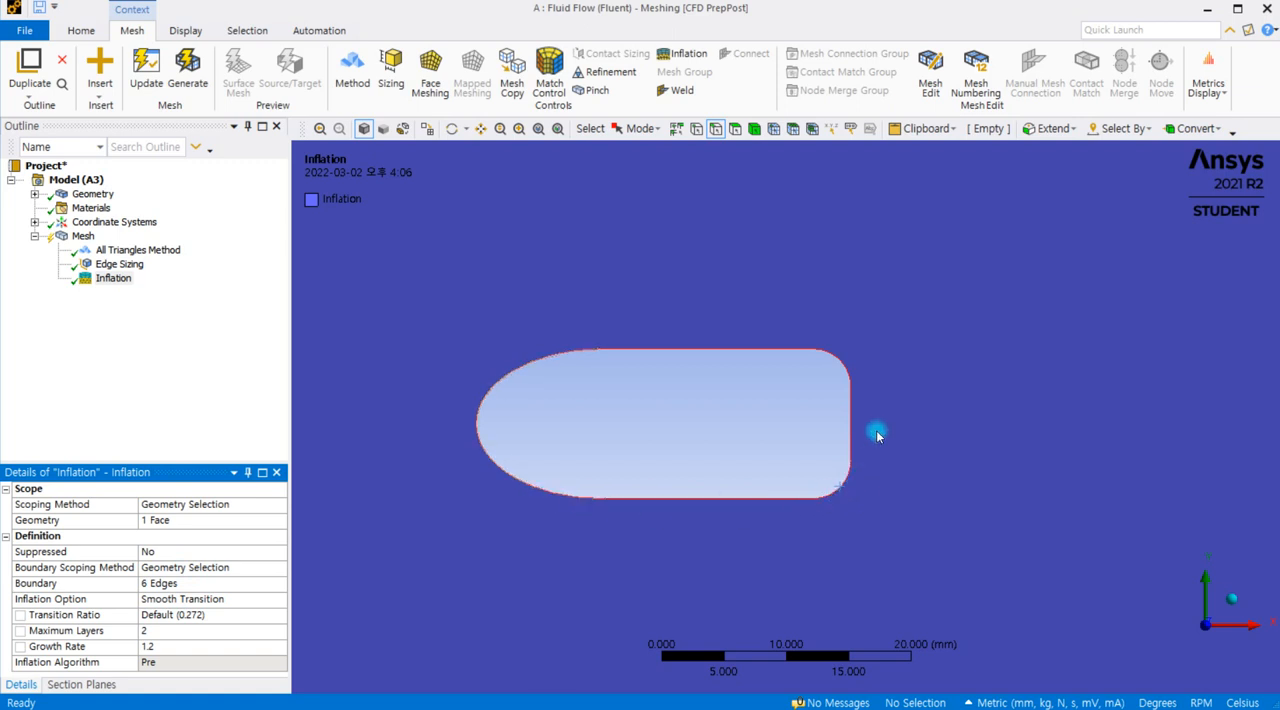
Step: Review the available inflation options and keep Smooth Transition for the cutout's inflation
scroll(746, 460, down, 1)
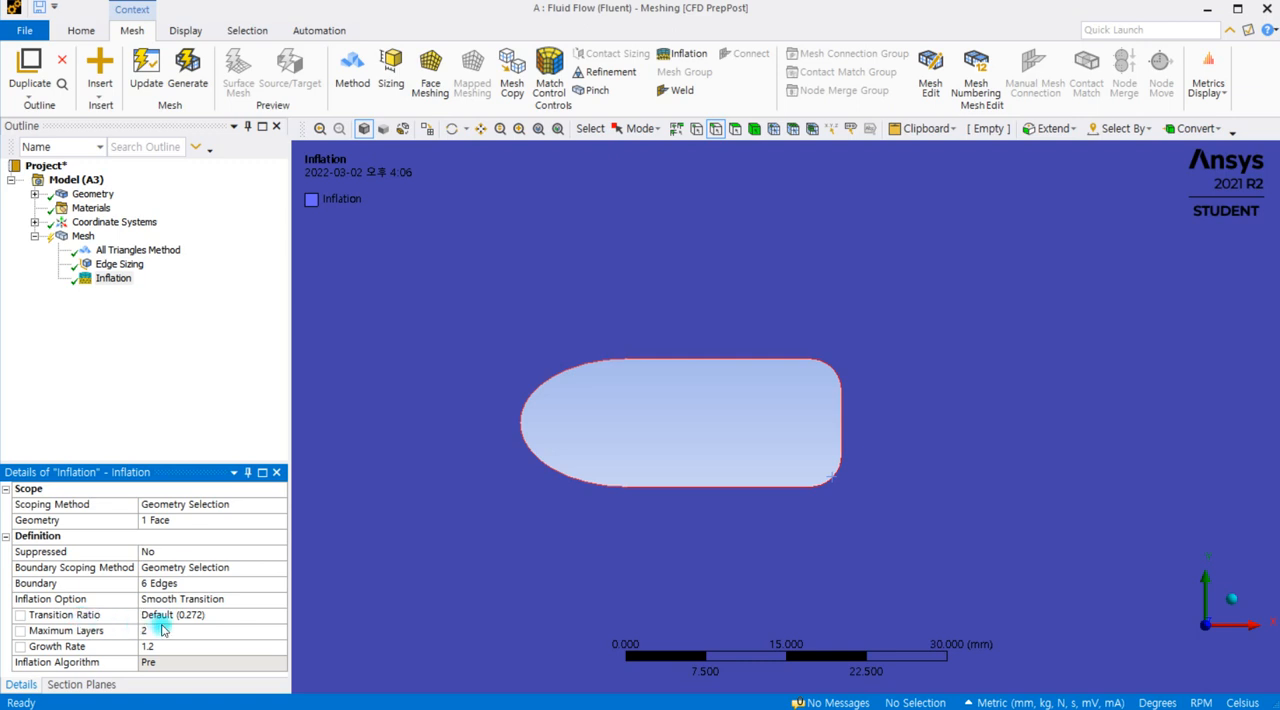
click(265, 601)
click(278, 601)
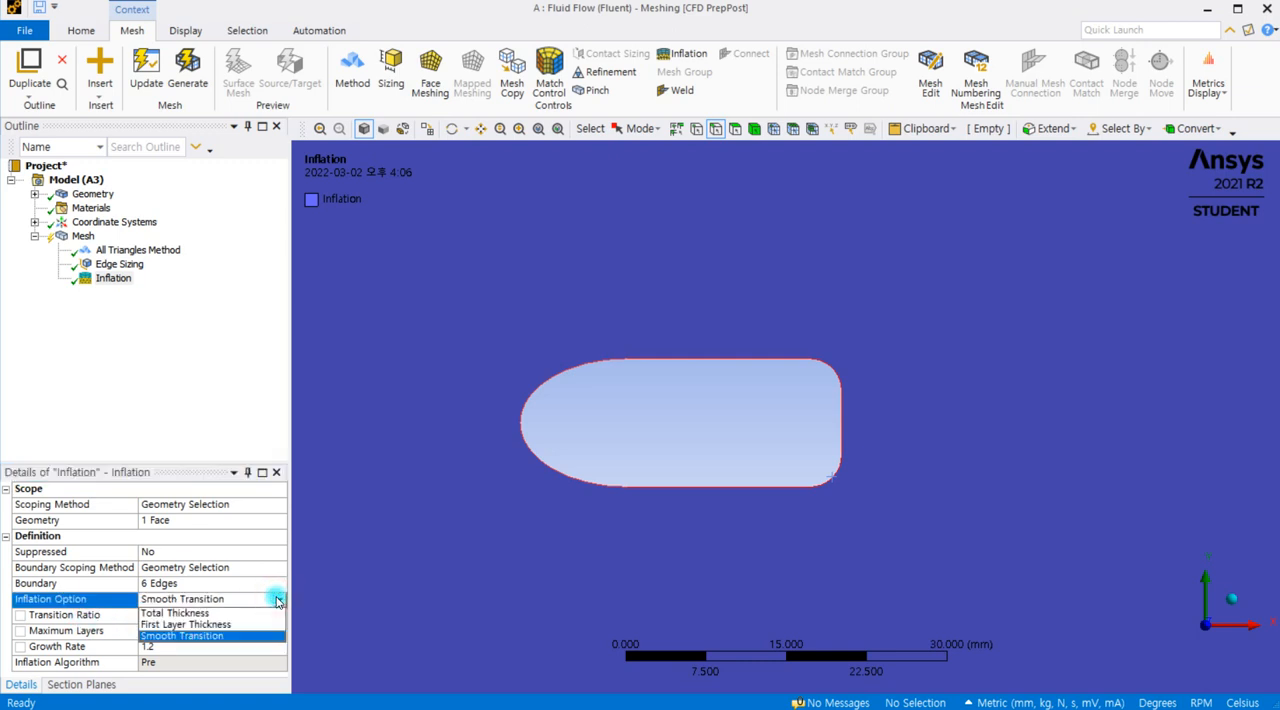
click(220, 636)
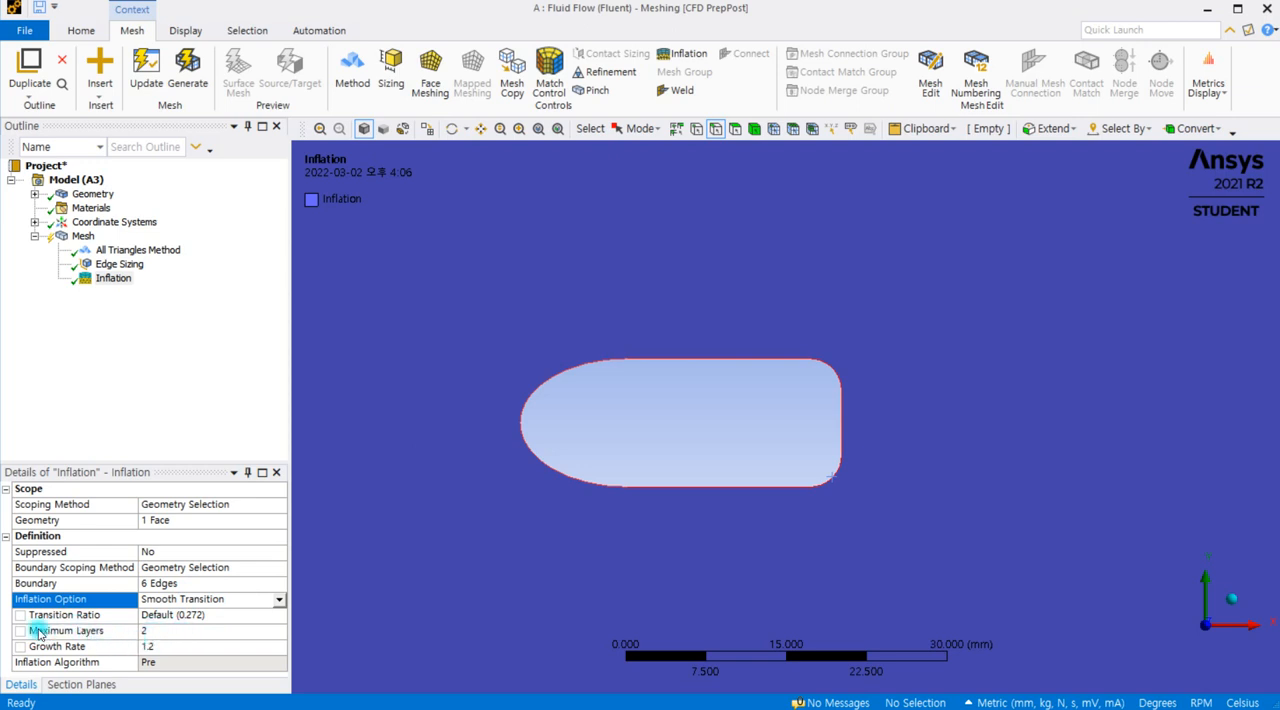
Step: Set the inflation's maximum layers to 5 and generate the mesh
click(153, 631)
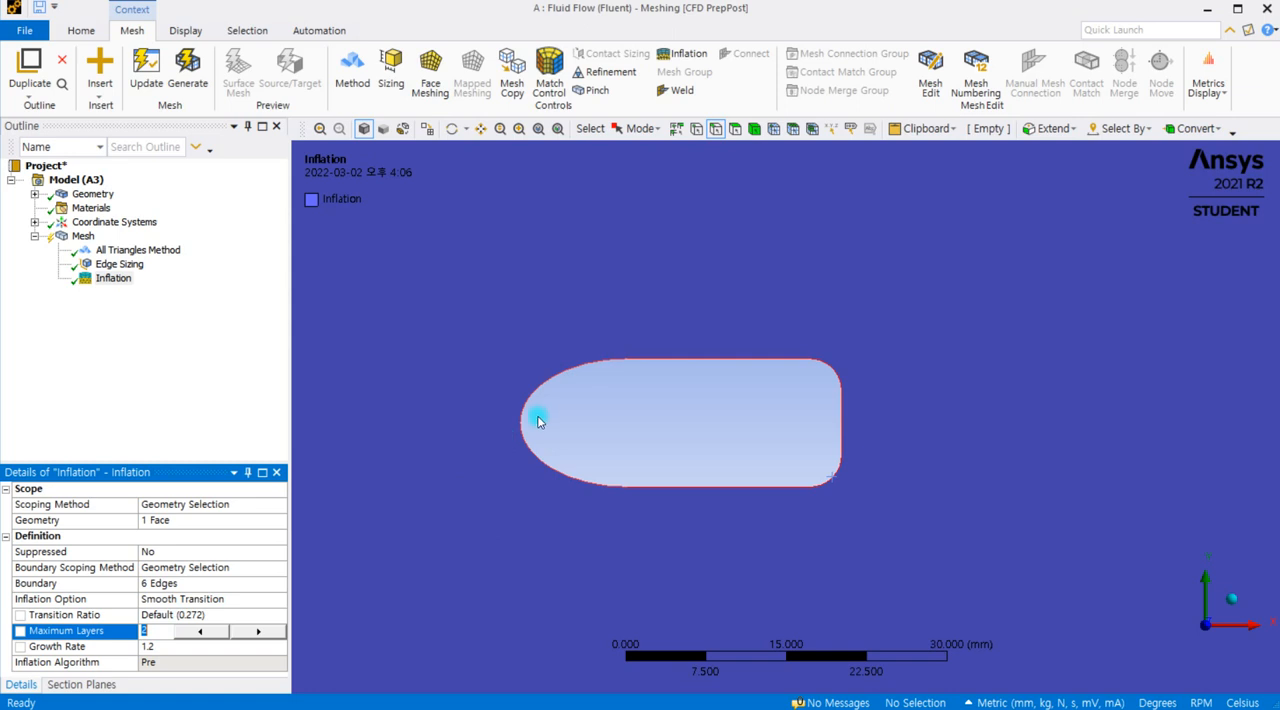
click(147, 628)
text(5)
click(219, 400)
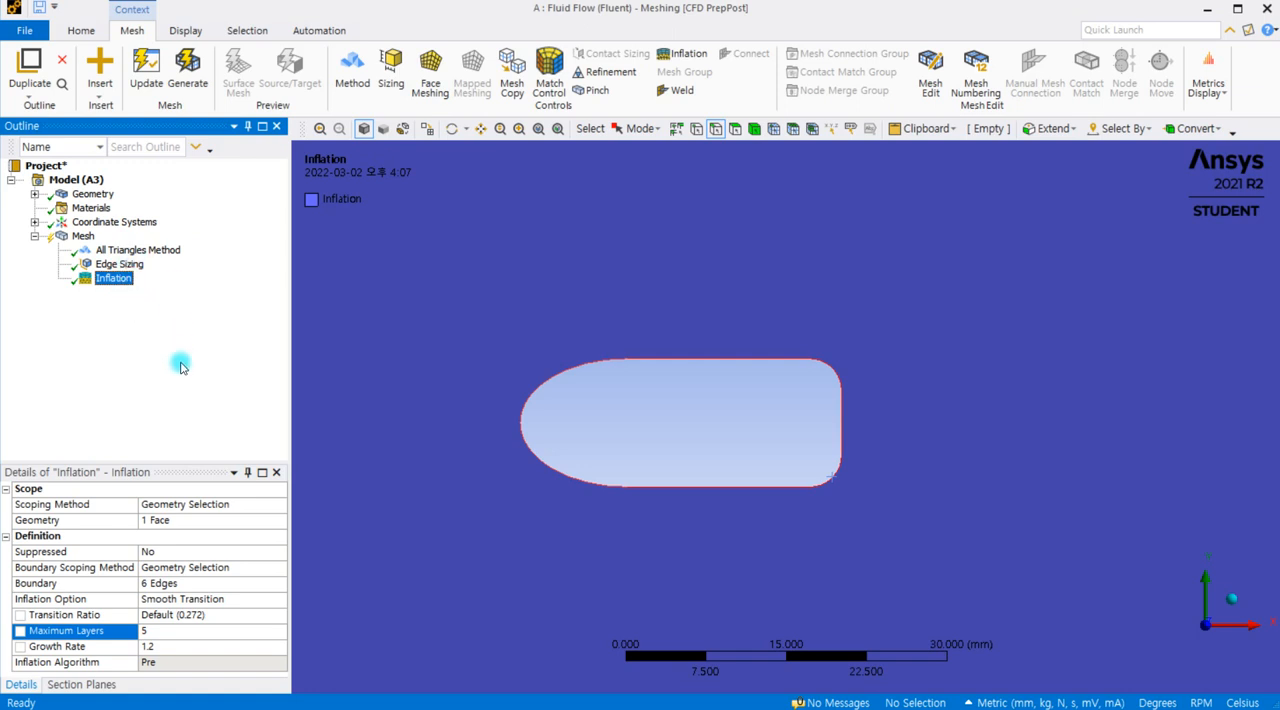
click(188, 70)
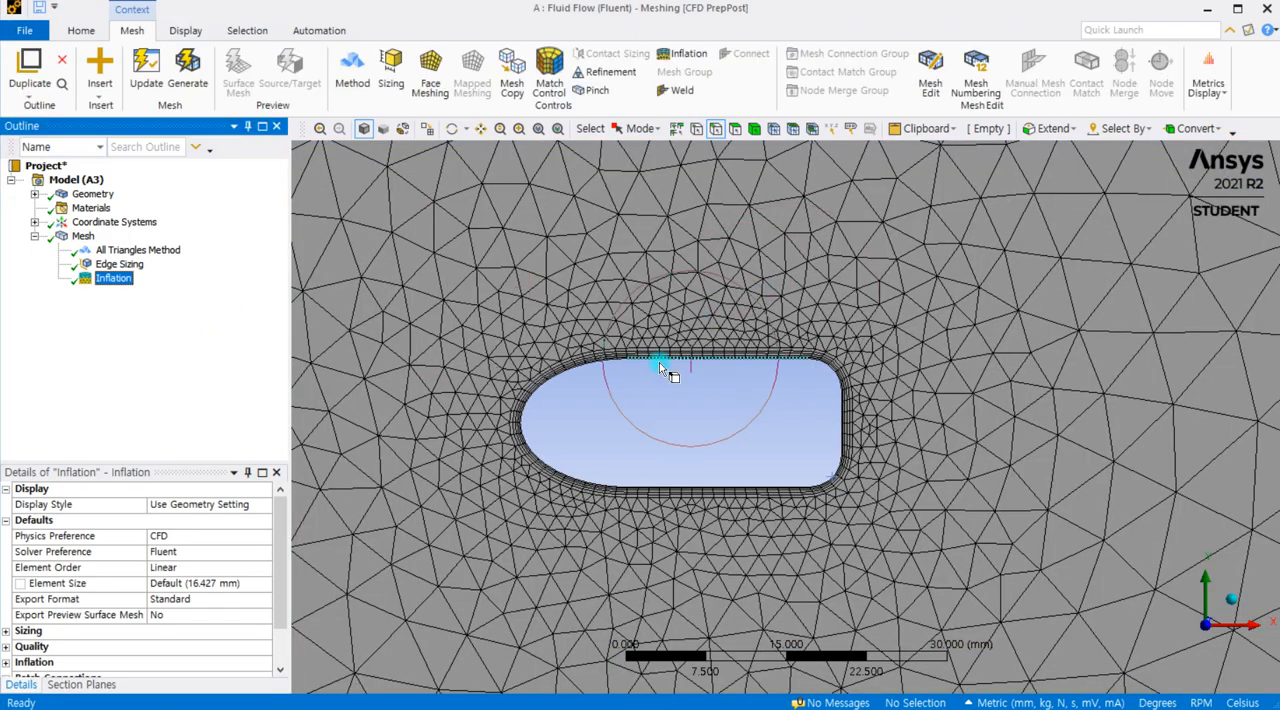
Step: Examine the inflation layers around the cutout and compare them with the edge sizing divisions and inflation settings
scroll(586, 389, up, 5)
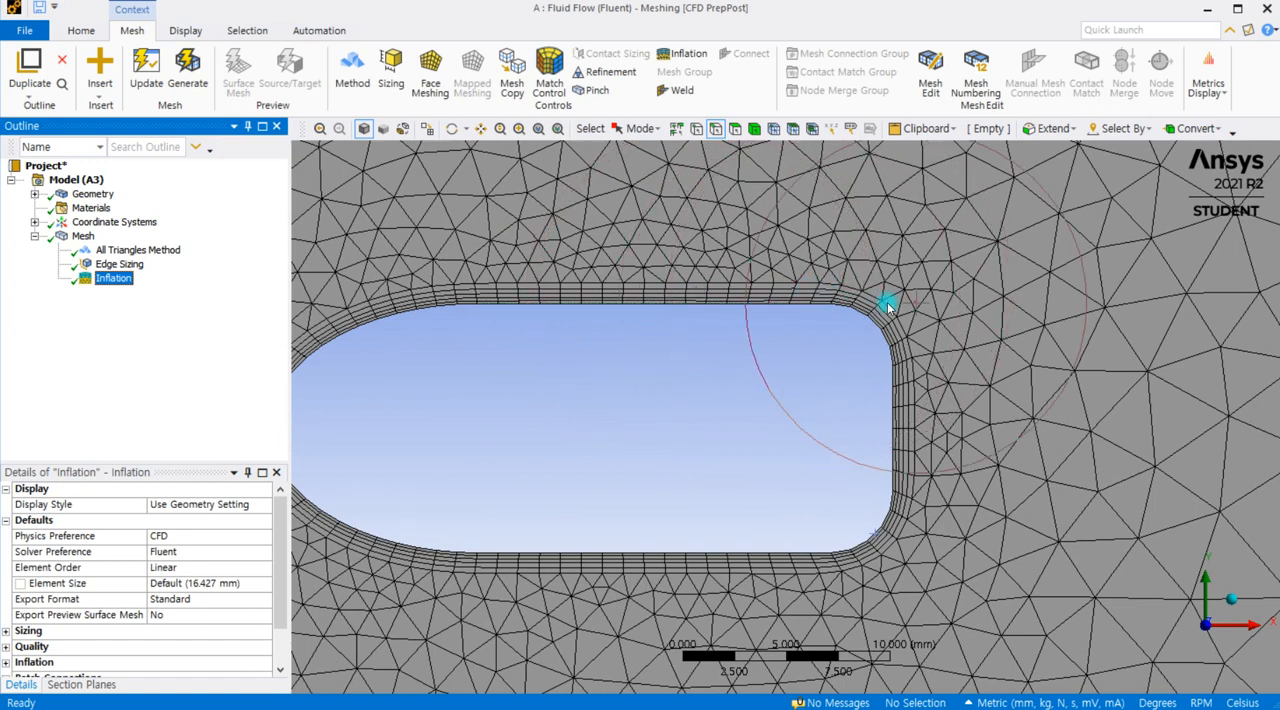
scroll(900, 320, down, 1)
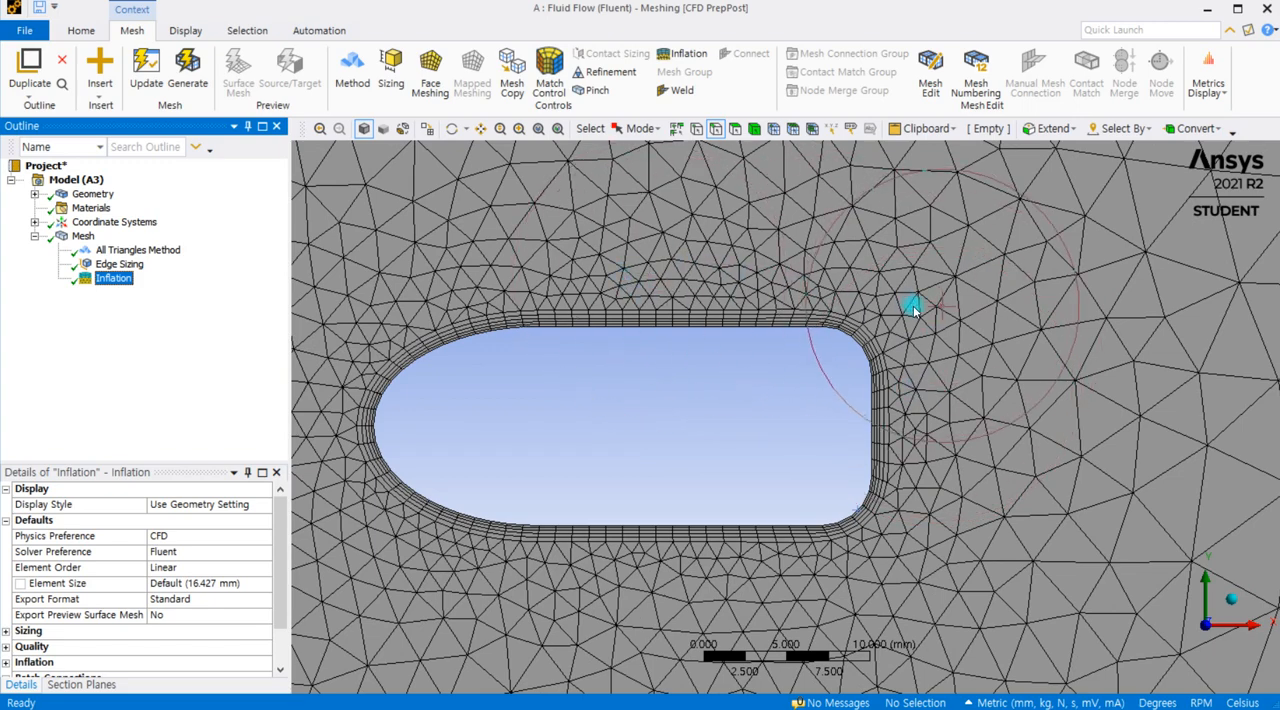
scroll(913, 310, up, 2)
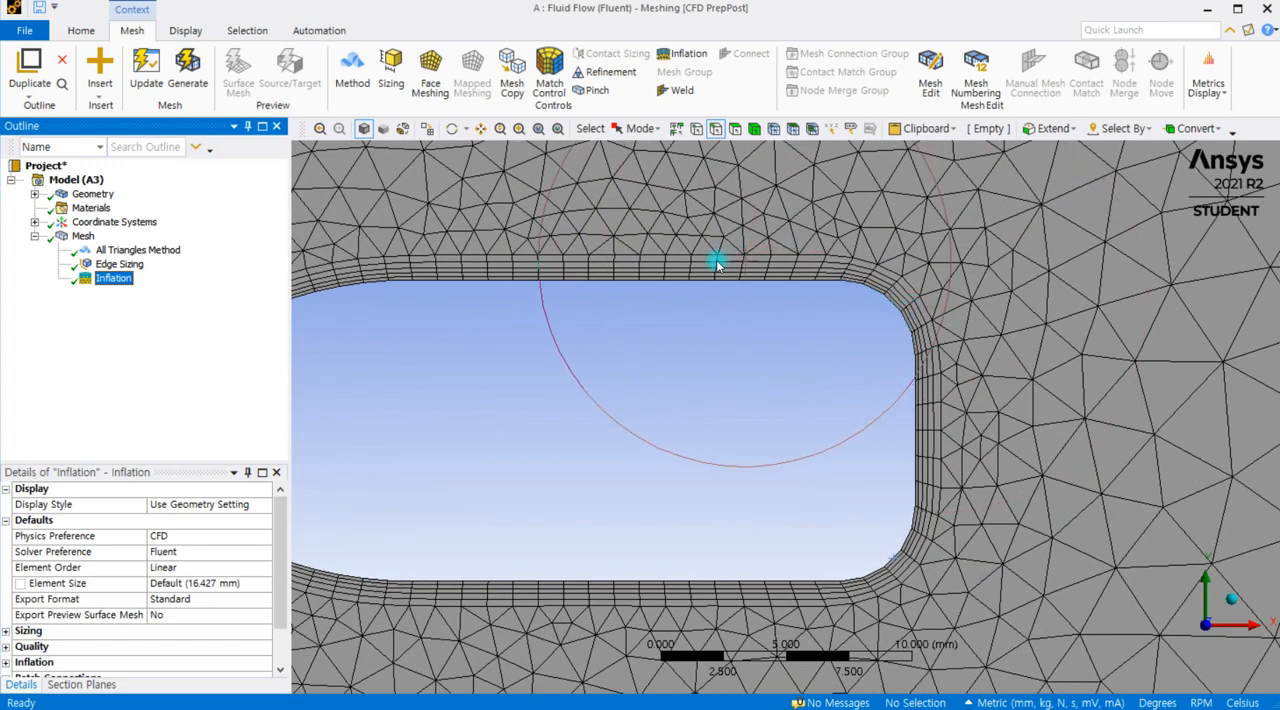
click(115, 264)
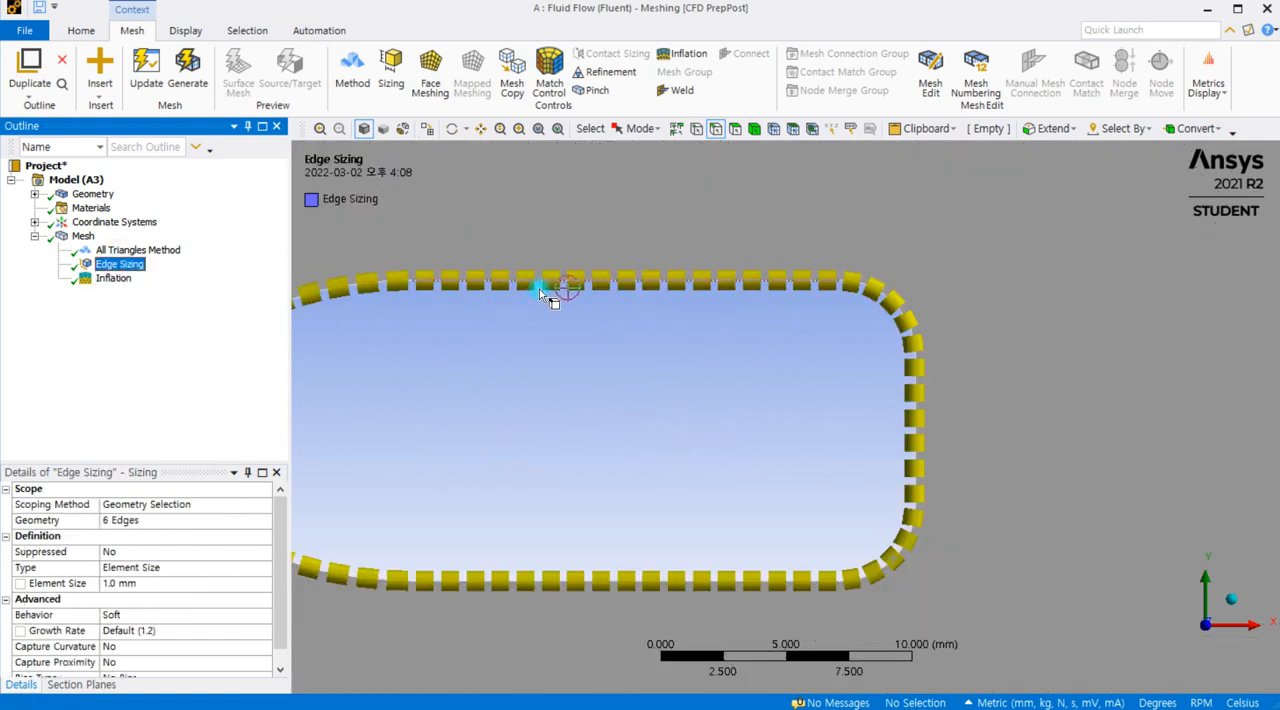
click(113, 278)
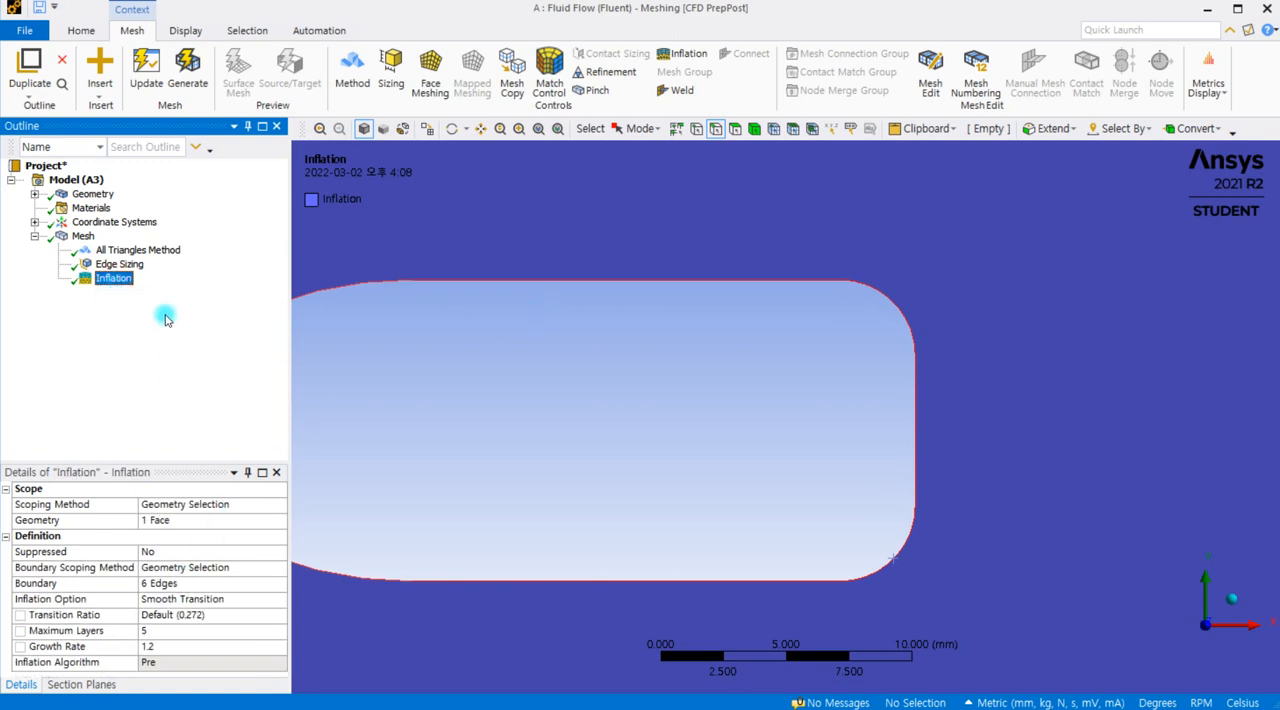
click(70, 240)
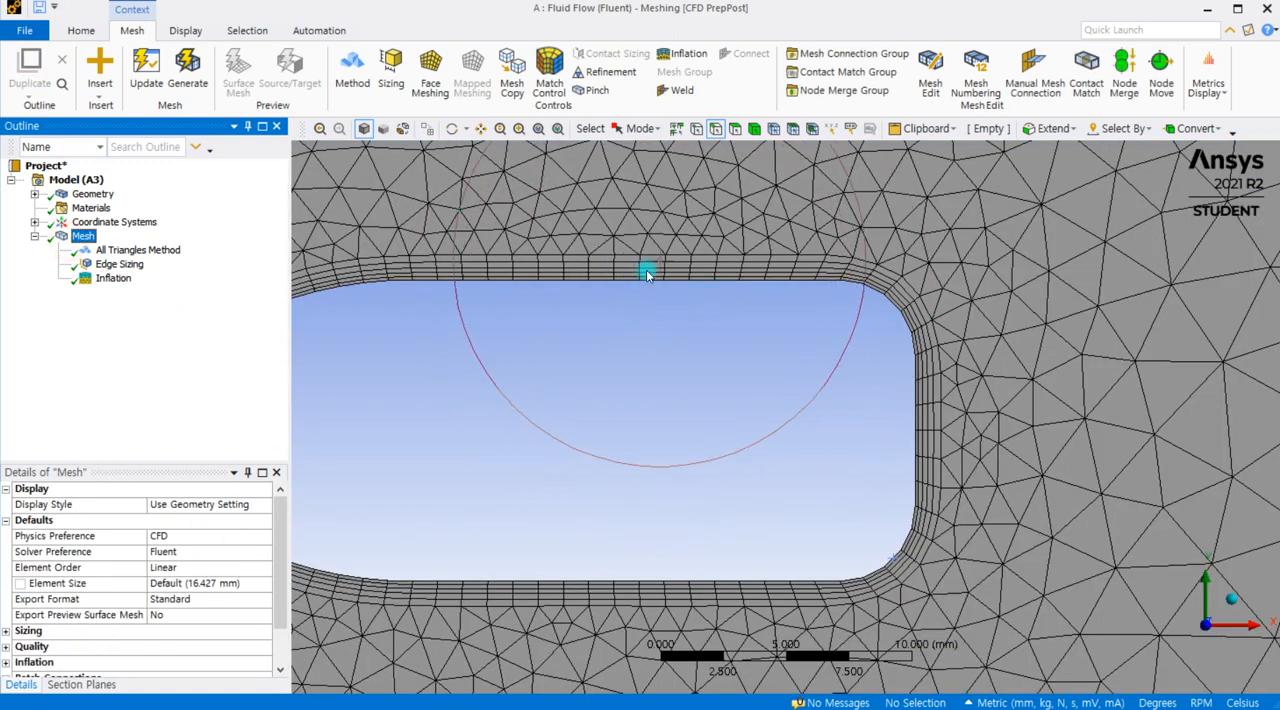
Step: Examine the inflation layers up close at the cutout's rounded rear corners and along its straight edges
scroll(785, 318, down, 1)
scroll(930, 270, up, 2)
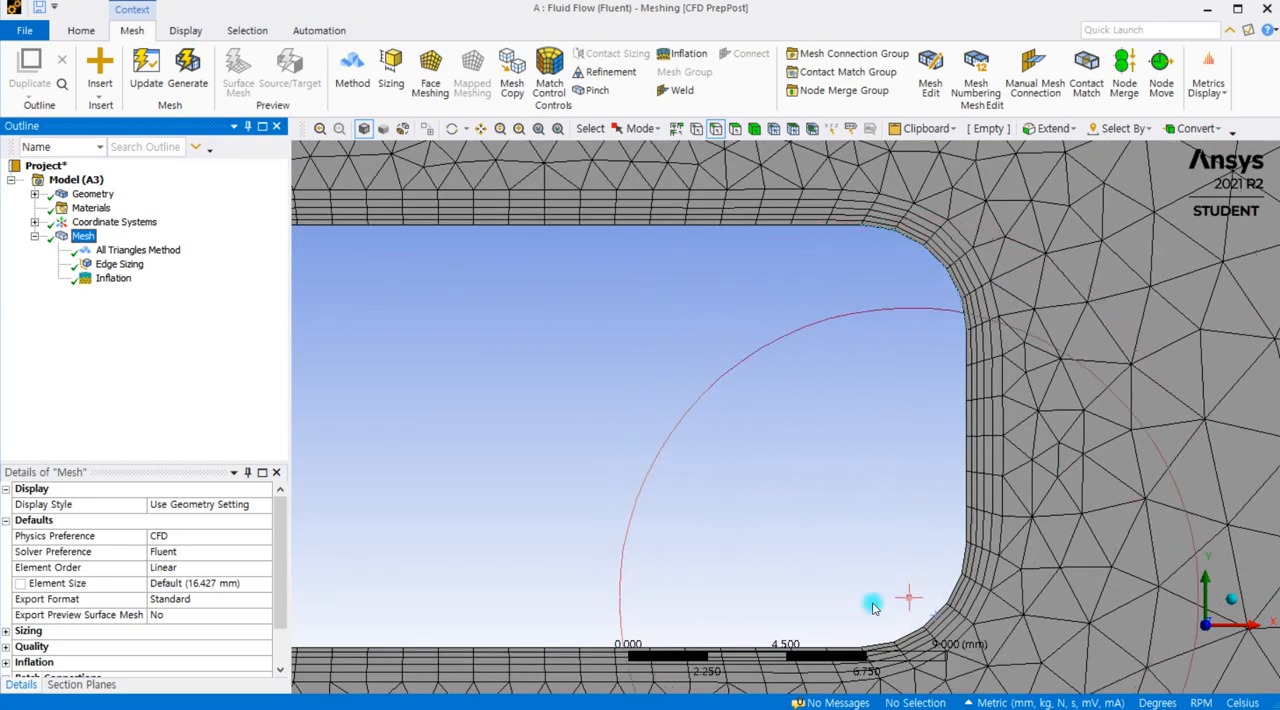
scroll(754, 461, up, 3)
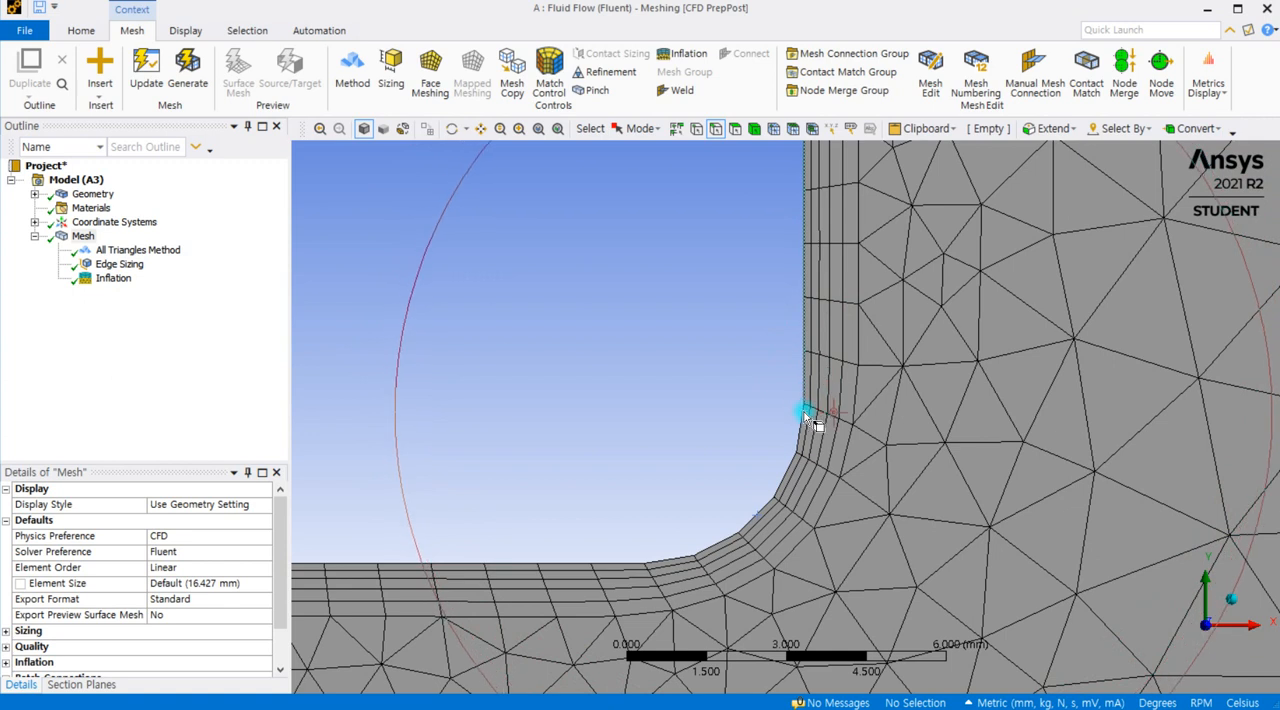
scroll(801, 455, up, 2)
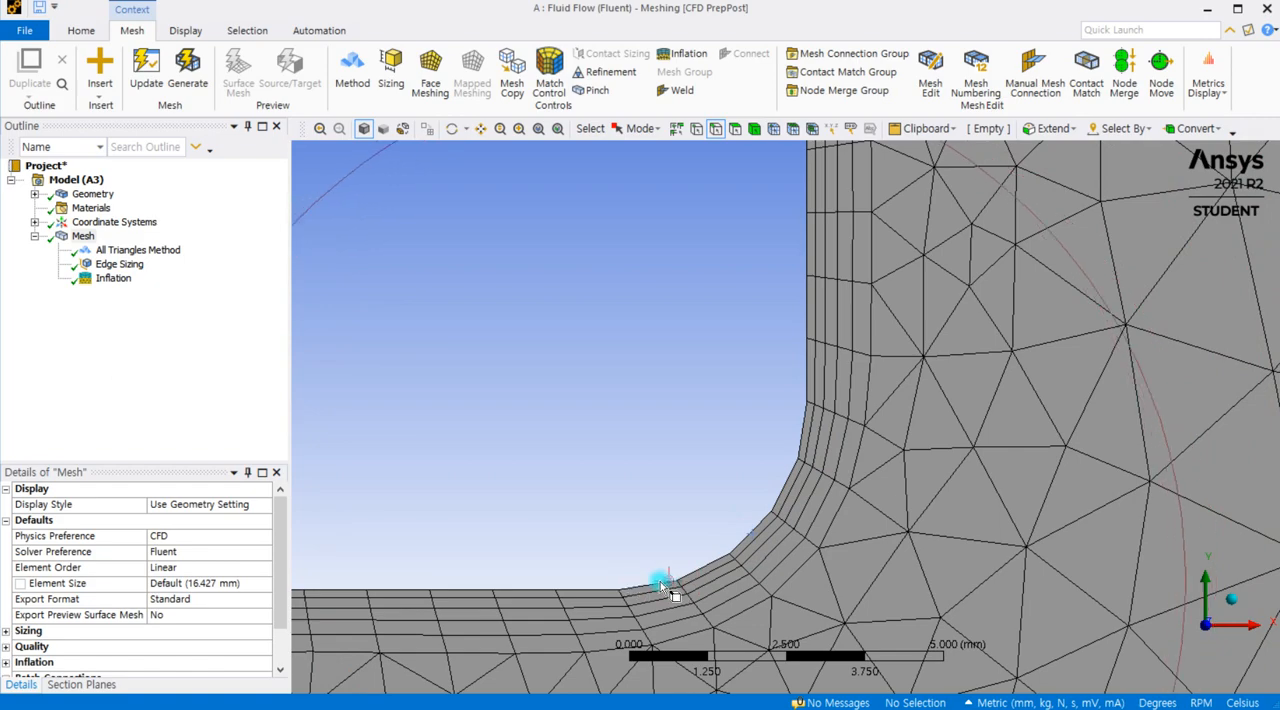
scroll(773, 460, down, 2)
scroll(770, 466, down, 4)
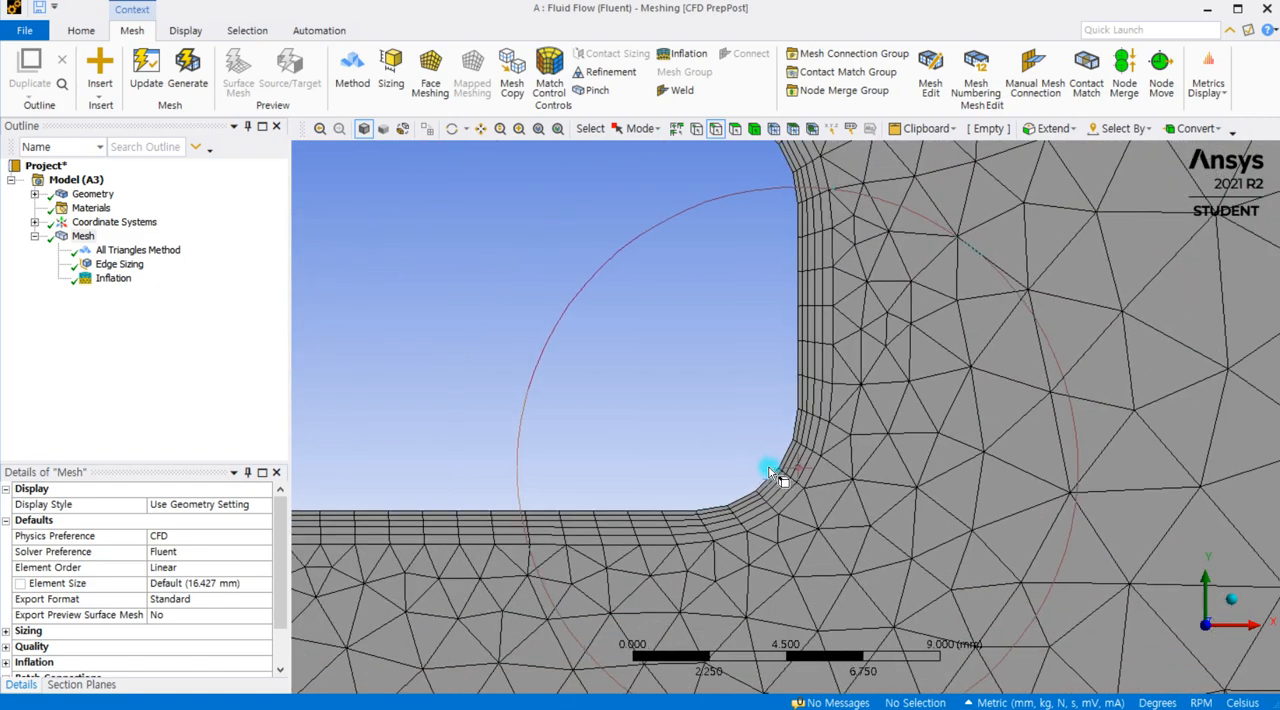
middle_drag(707, 346, 874, 451)
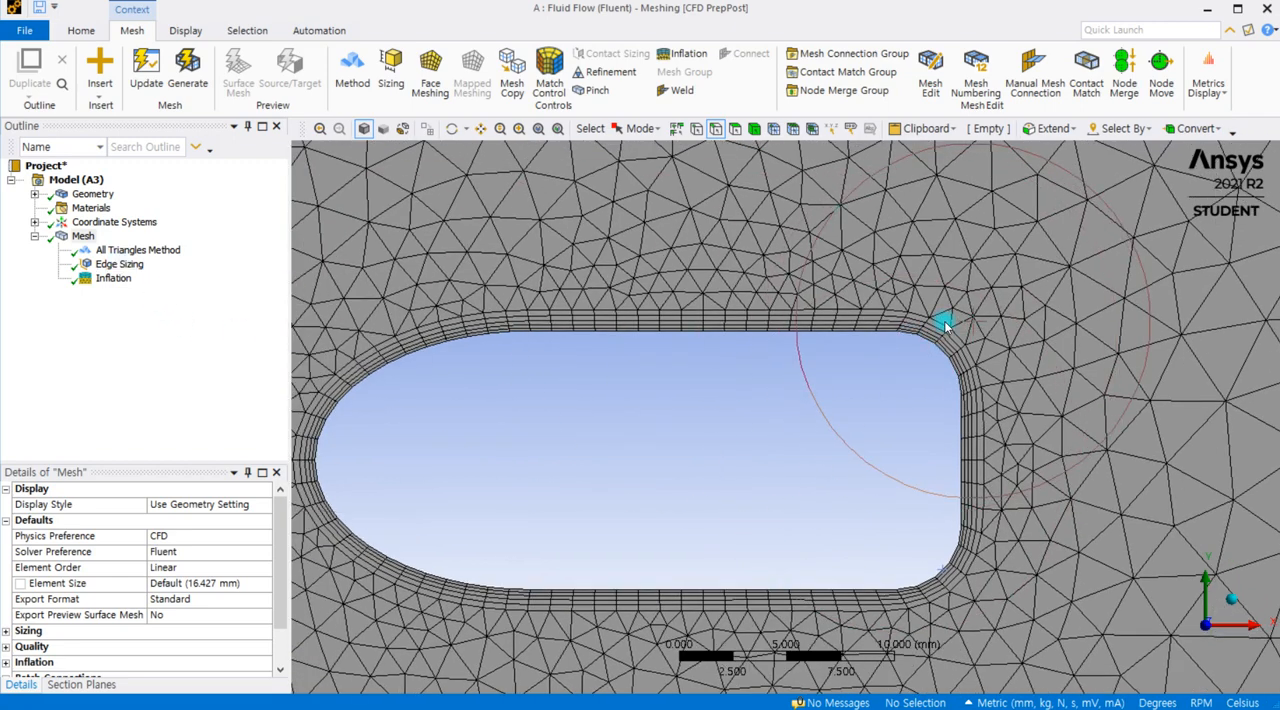
scroll(949, 346, up, 3)
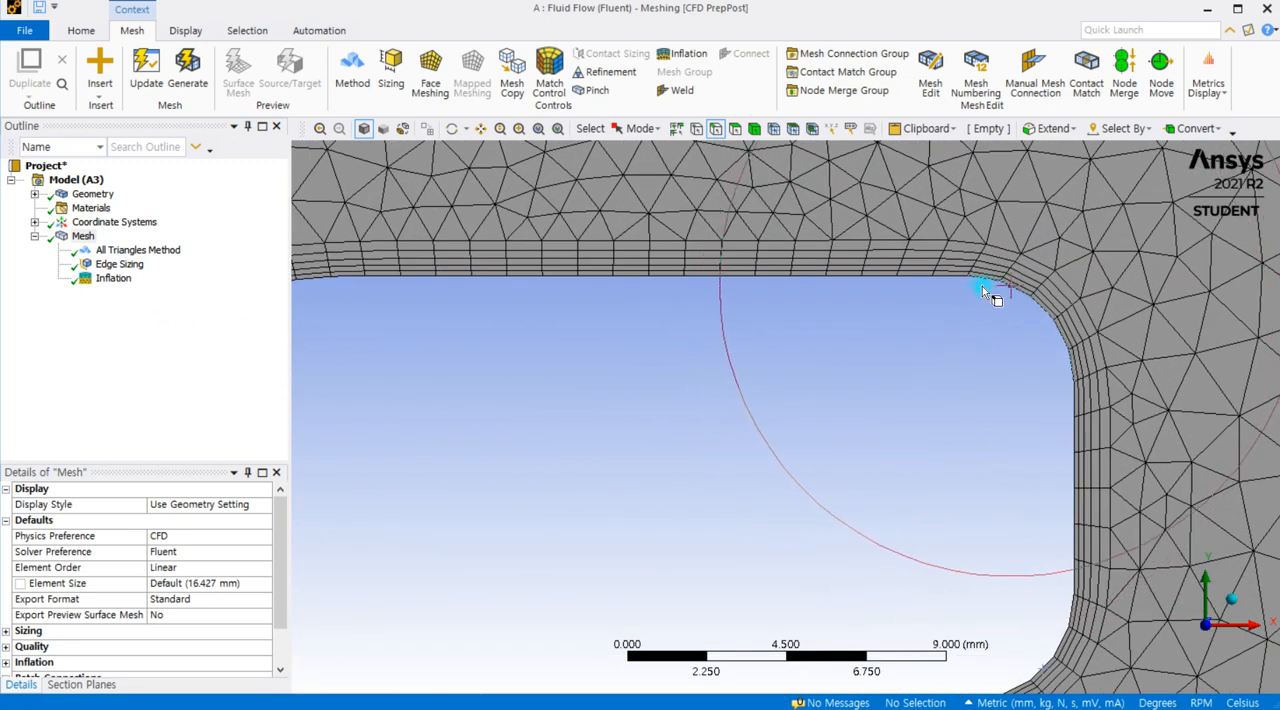
scroll(1021, 274, up, 3)
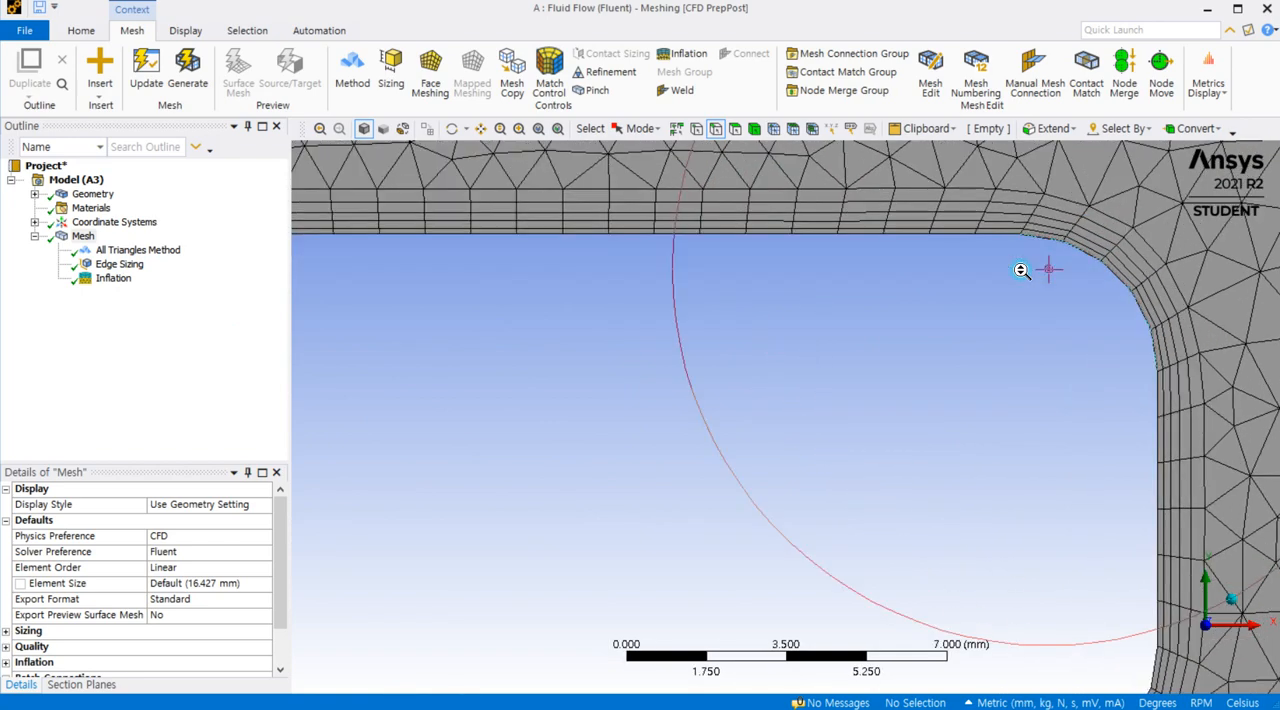
scroll(913, 376, down, 3)
scroll(913, 376, down, 5)
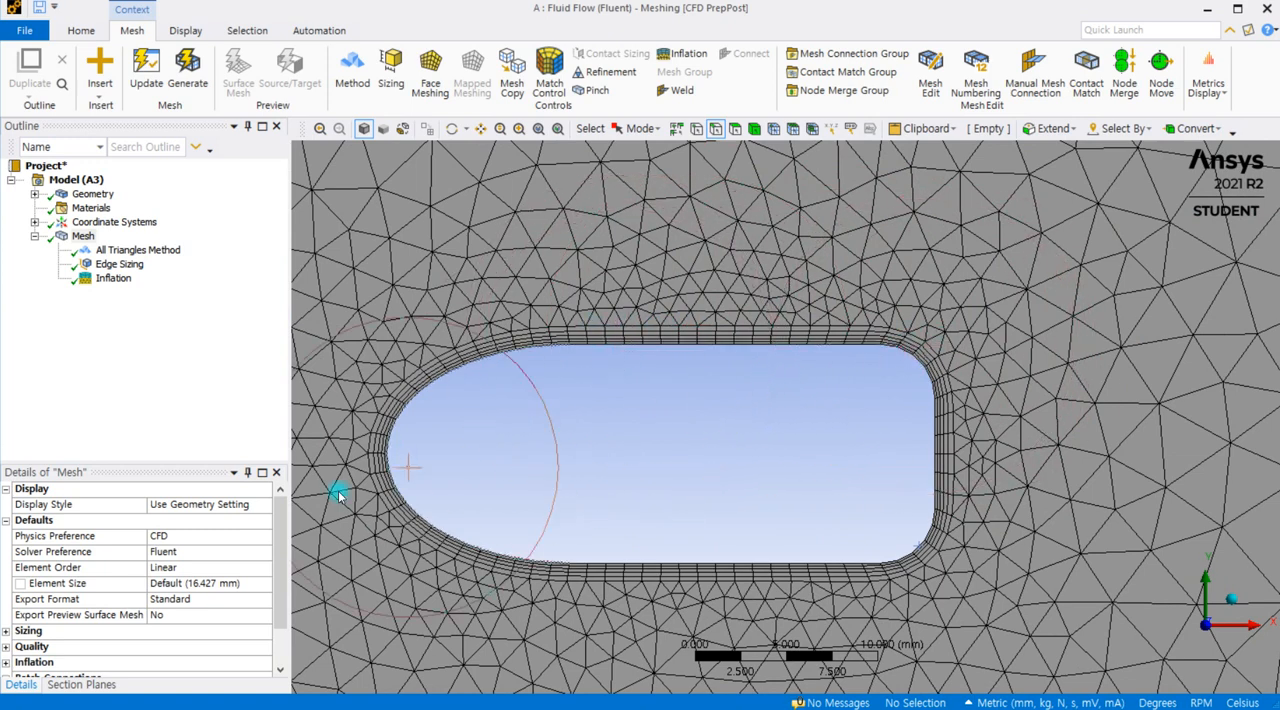
Step: Set the inflation's maximum layers to 10 and regenerate the mesh
click(113, 280)
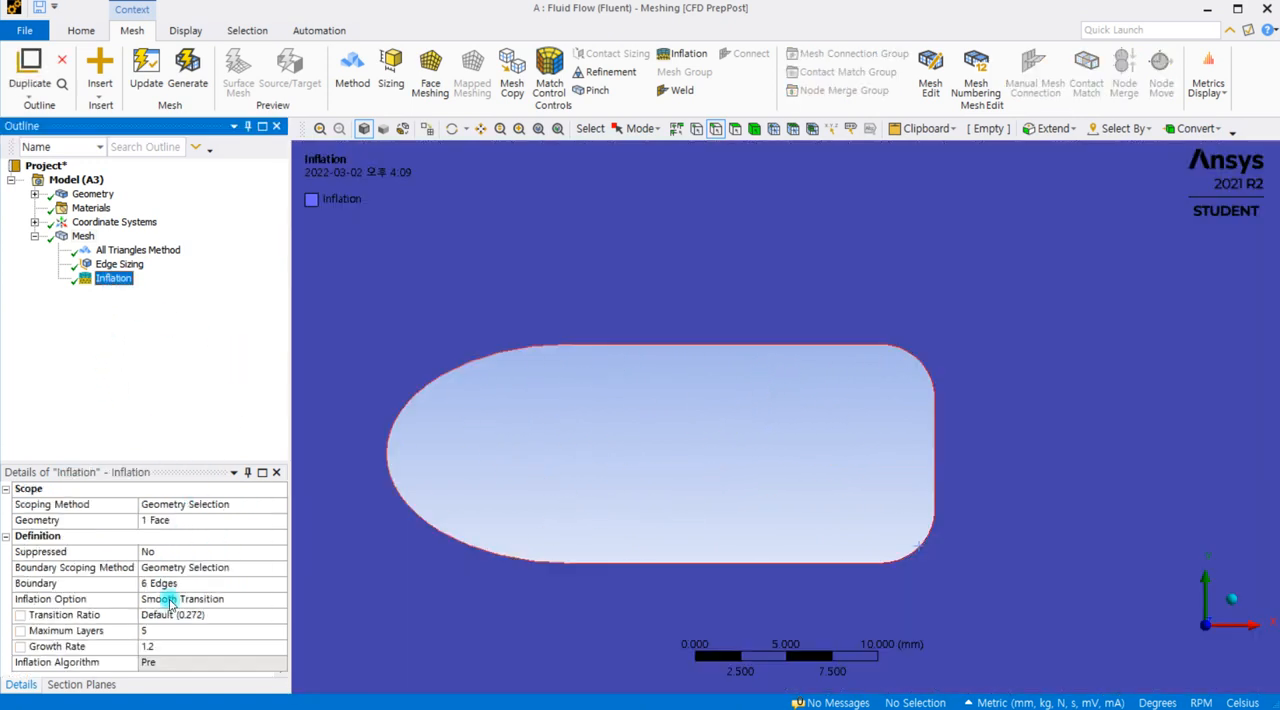
click(148, 630)
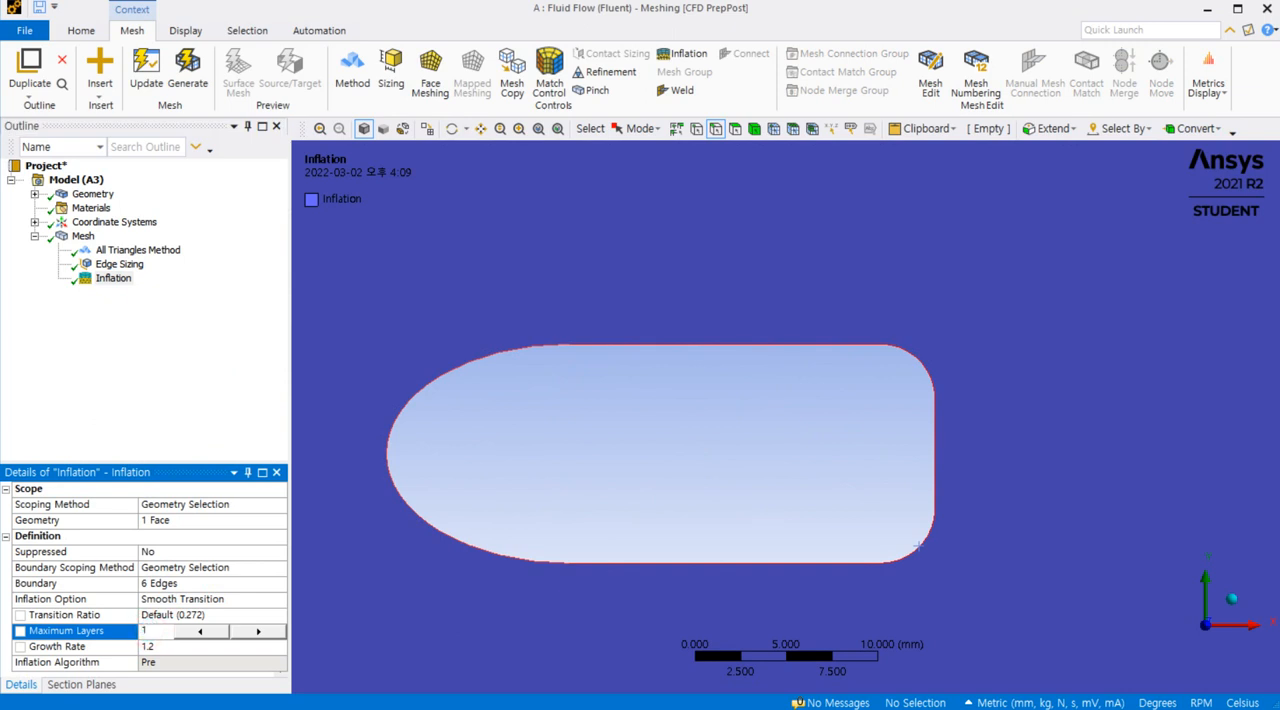
click(99, 324)
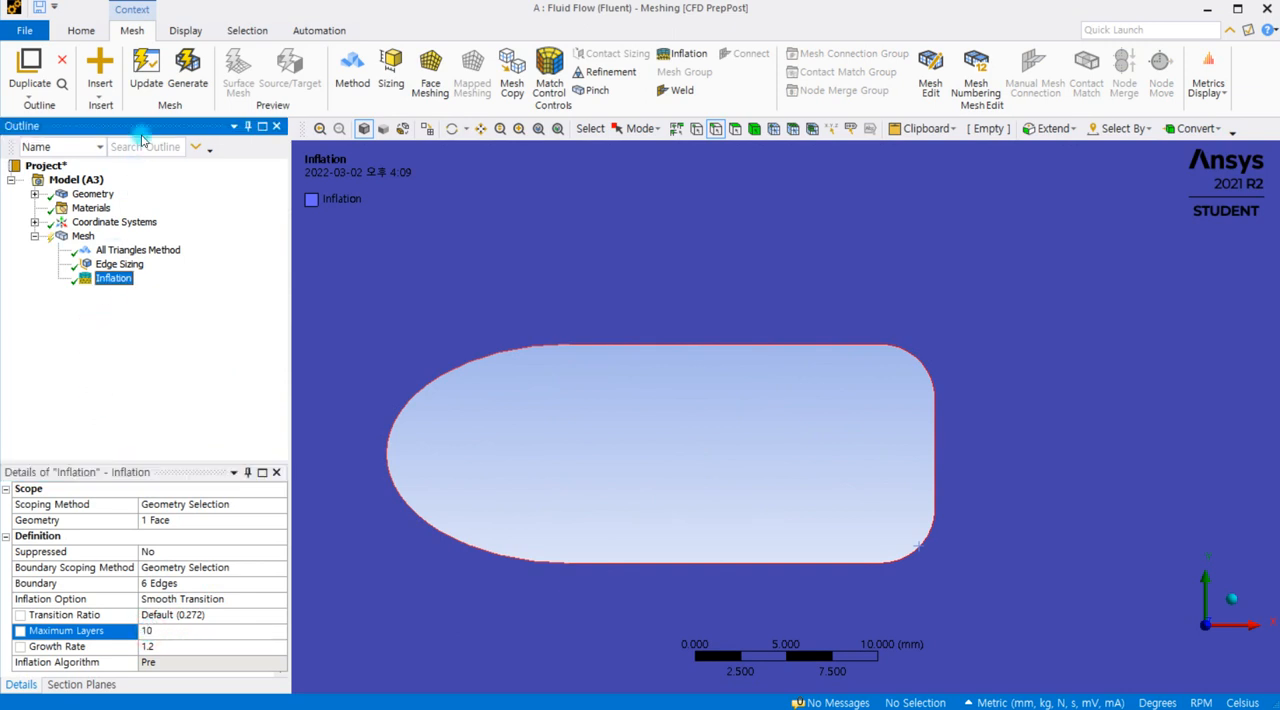
click(185, 66)
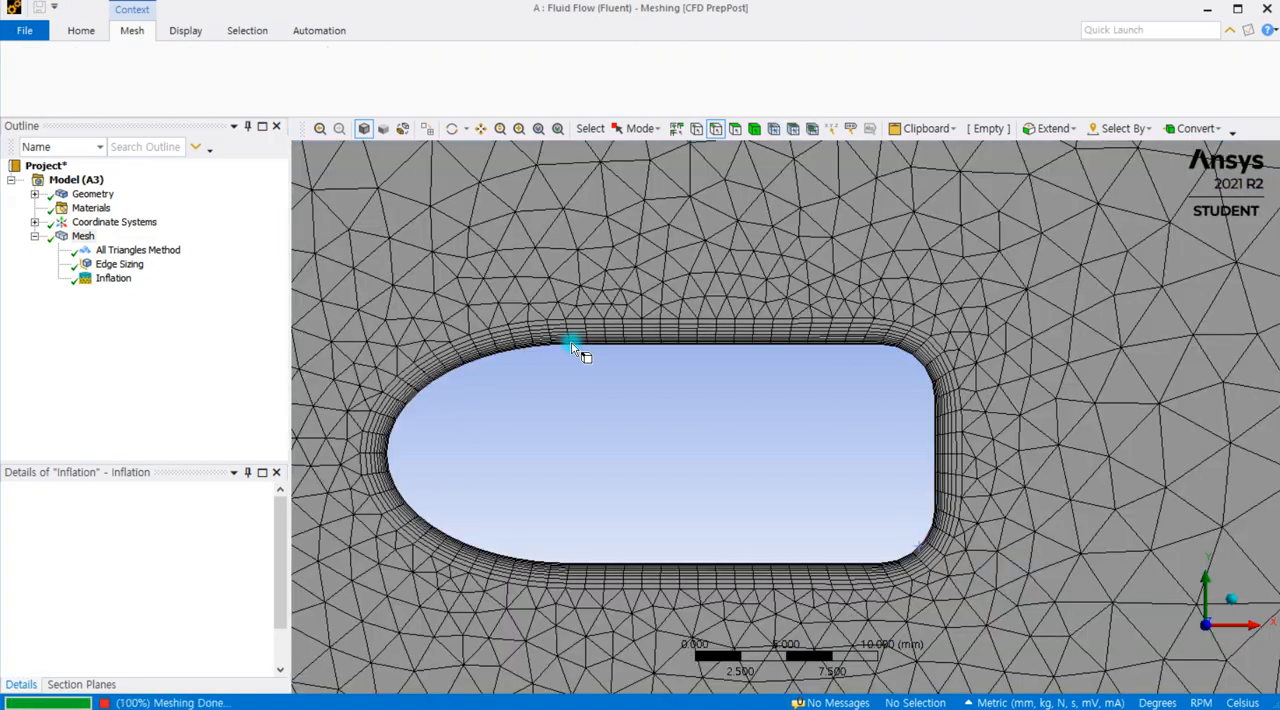
Step: Examine the regenerated inflation layers along the cutout's upper straight edge and review the inflation settings
scroll(574, 346, up, 5)
scroll(650, 262, up, 2)
ctrl+middle_drag(718, 232, 891, 456)
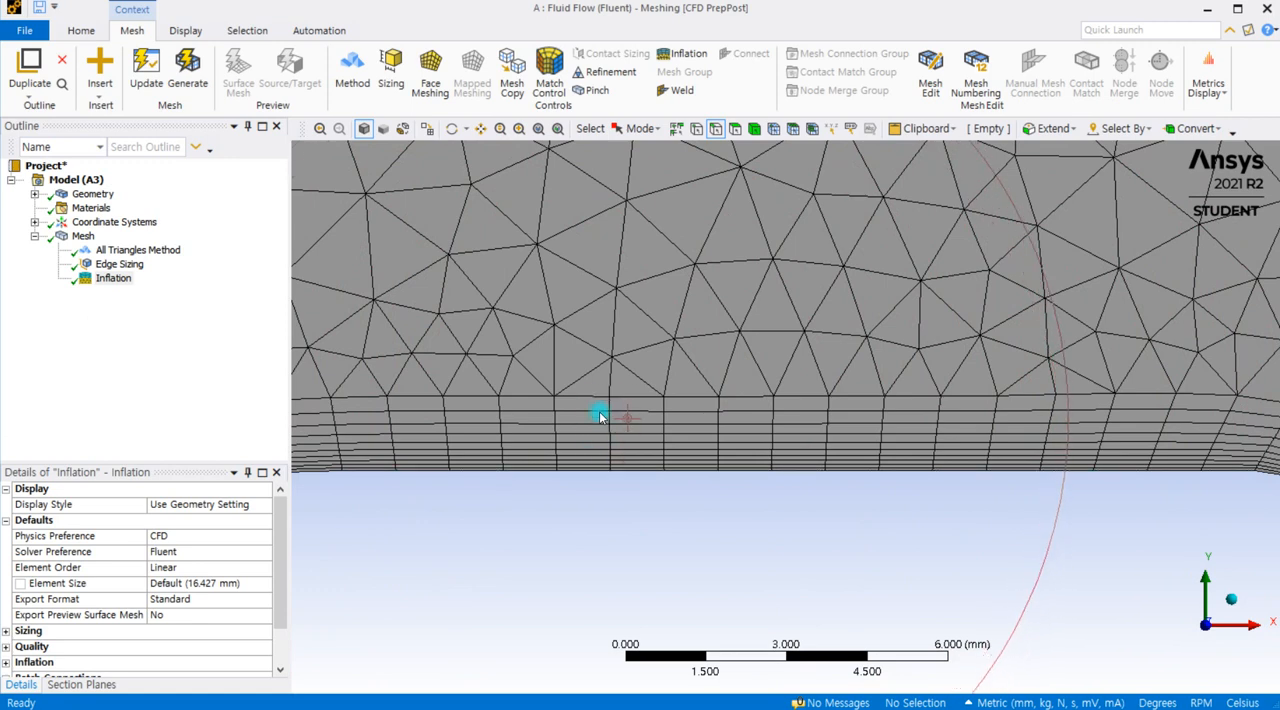
click(108, 278)
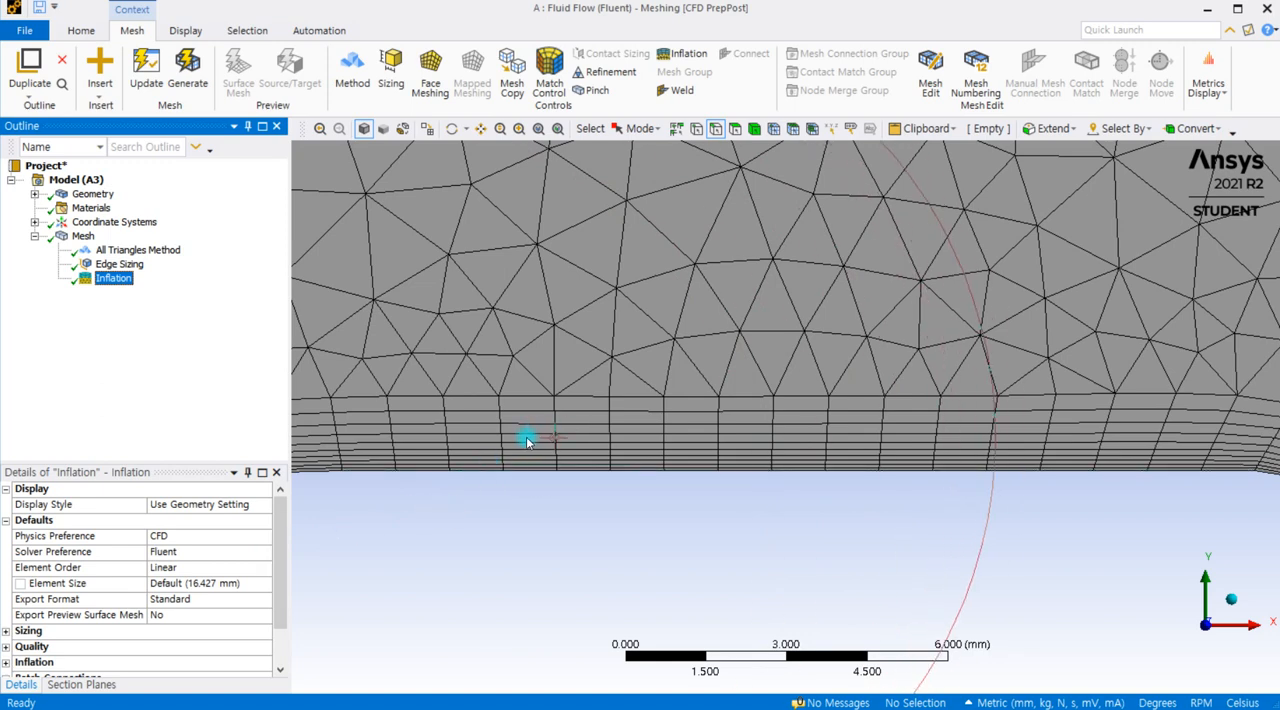
click(127, 265)
click(122, 278)
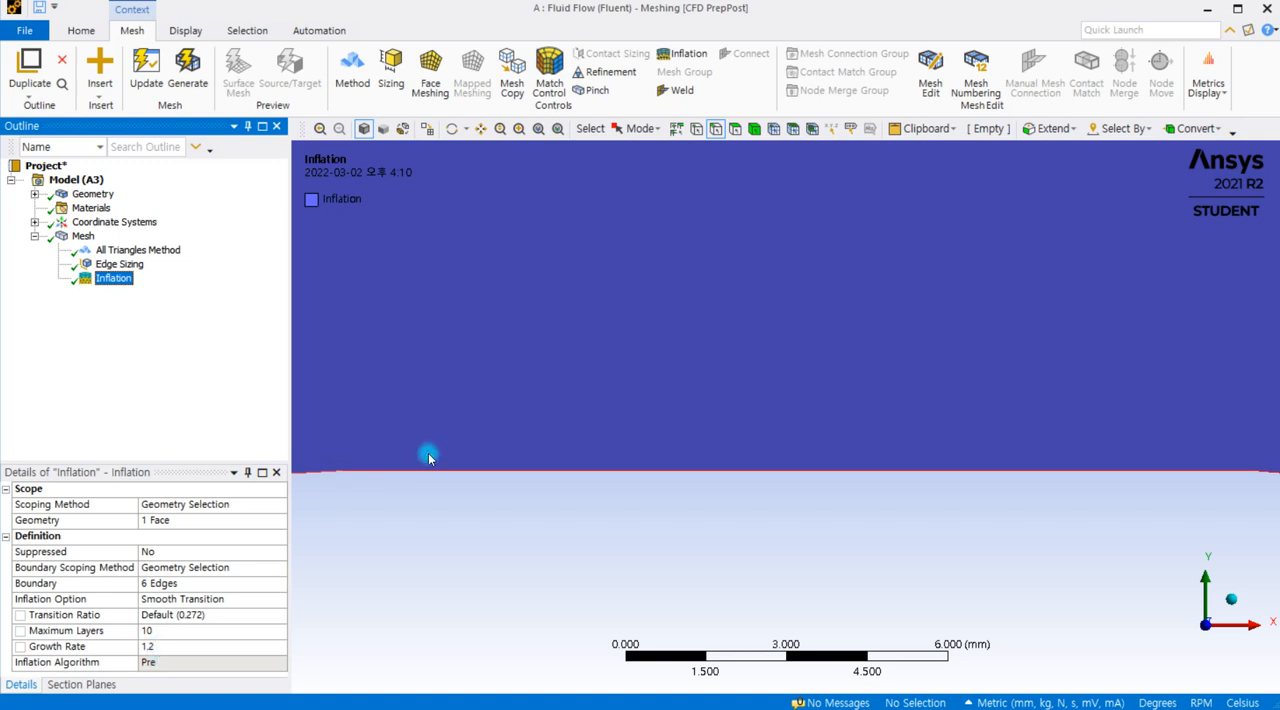
scroll(428, 453, down, 1)
scroll(456, 487, down, 1)
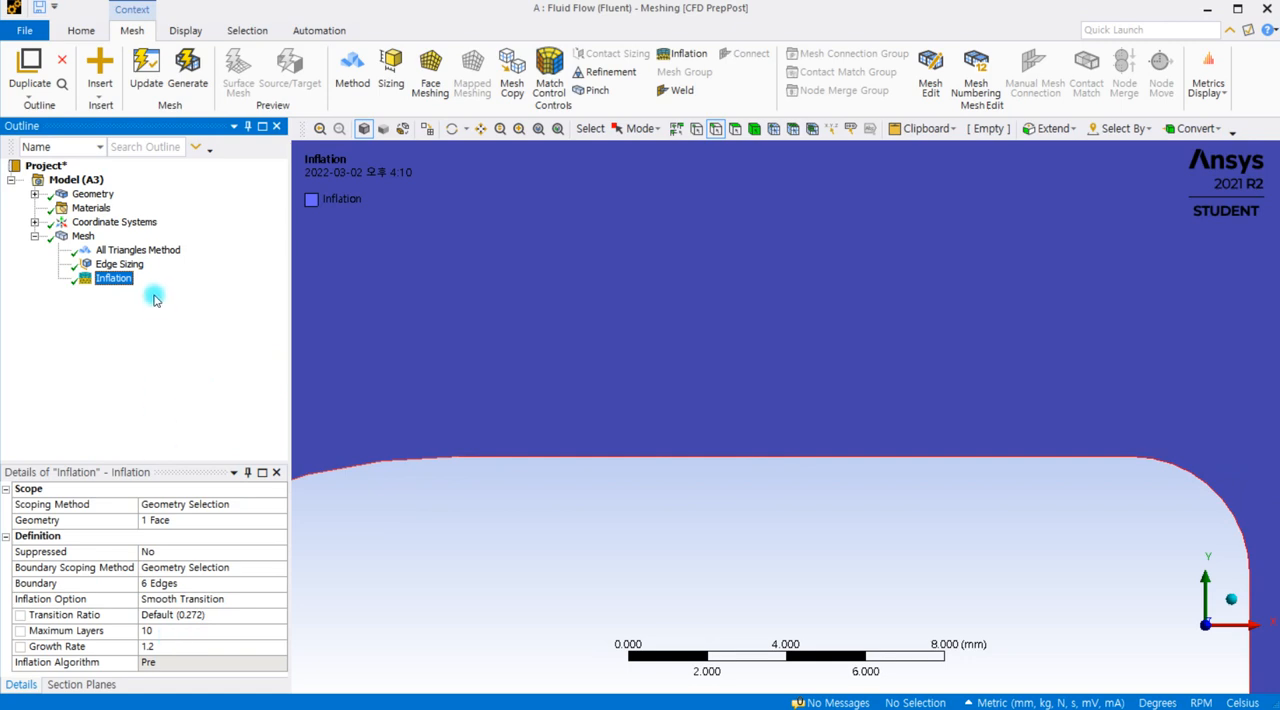
Step: Compare the layer heights and the transition to triangles at the cutout's upper edge with the inflation option, transition ratio and growth rate settings
click(83, 236)
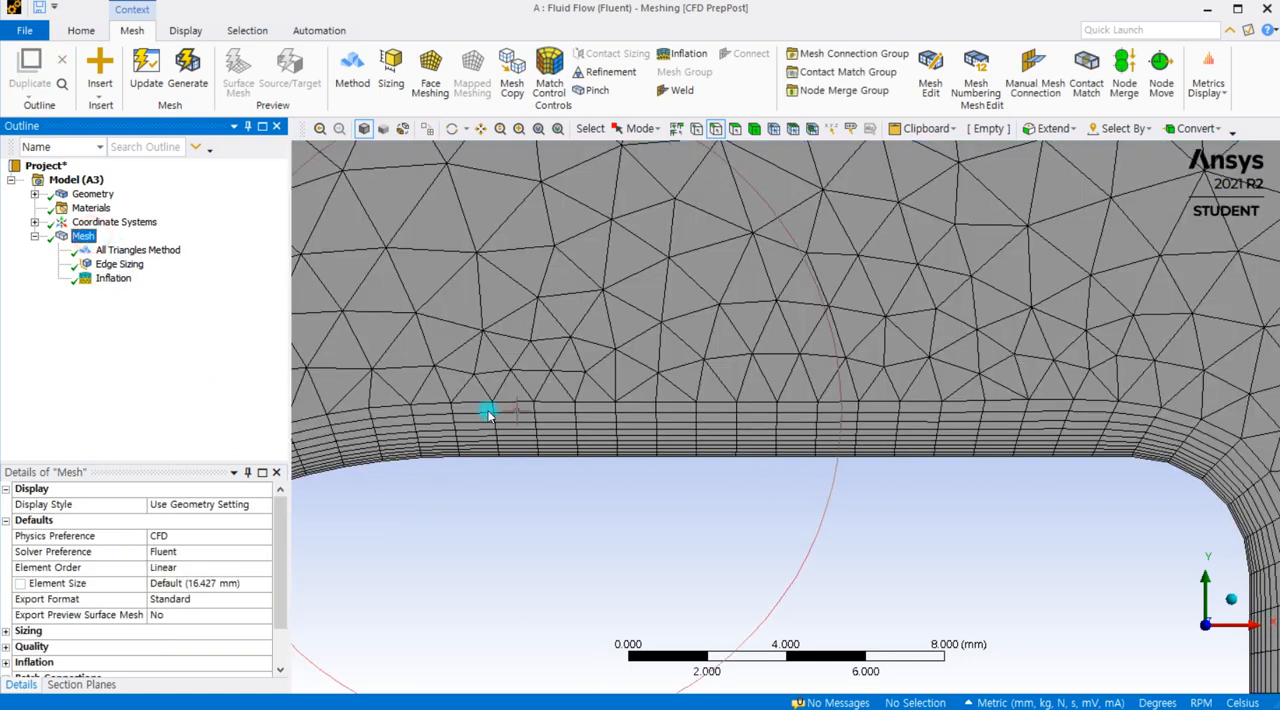
scroll(507, 415, up, 2)
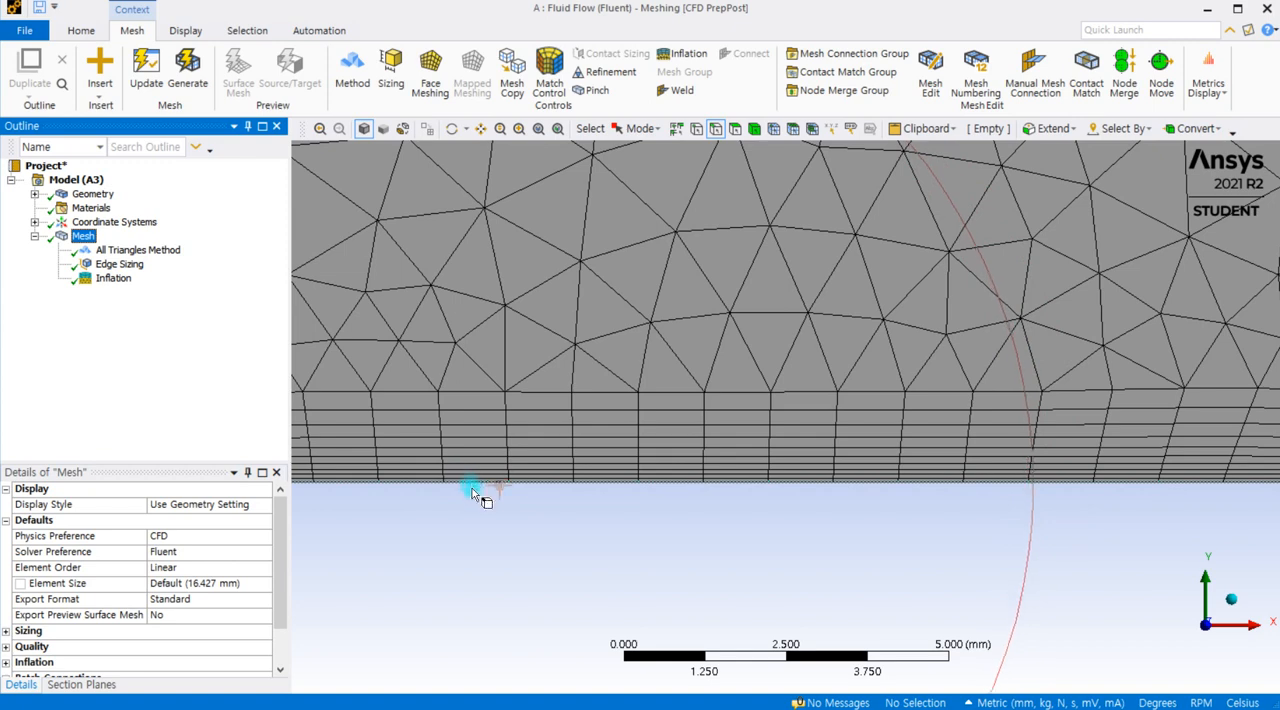
scroll(481, 486, up, 5)
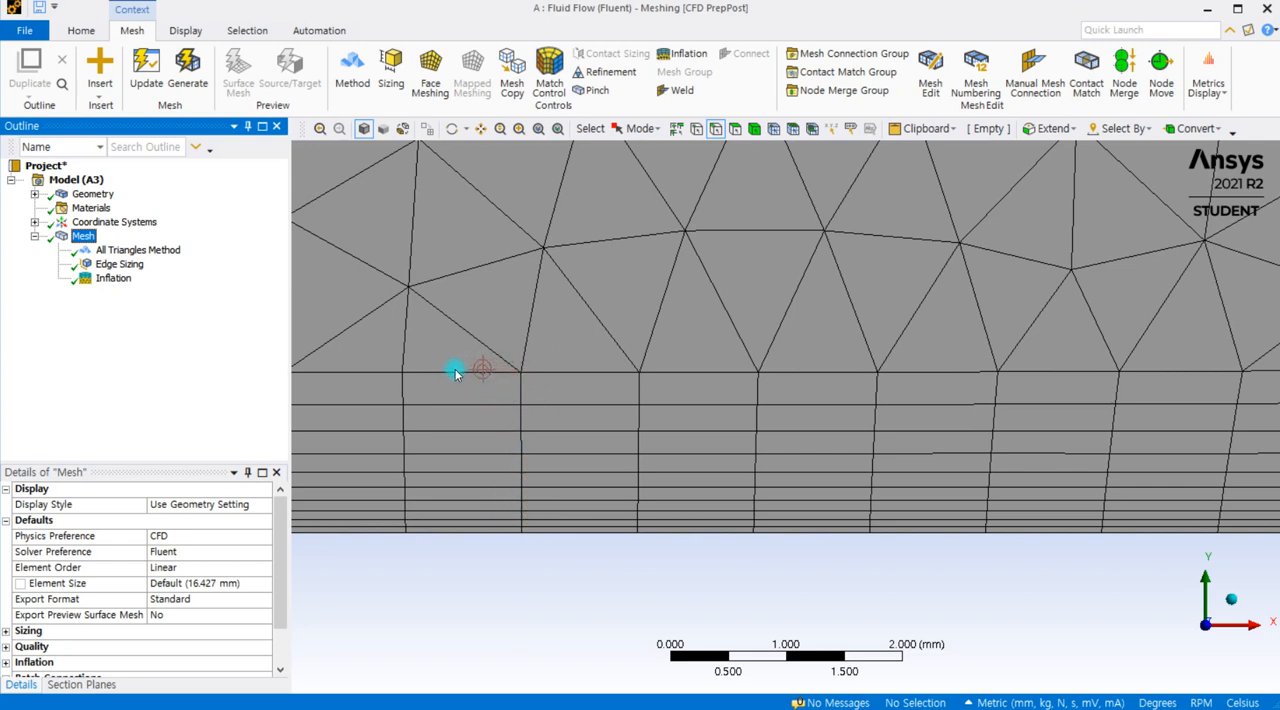
click(111, 278)
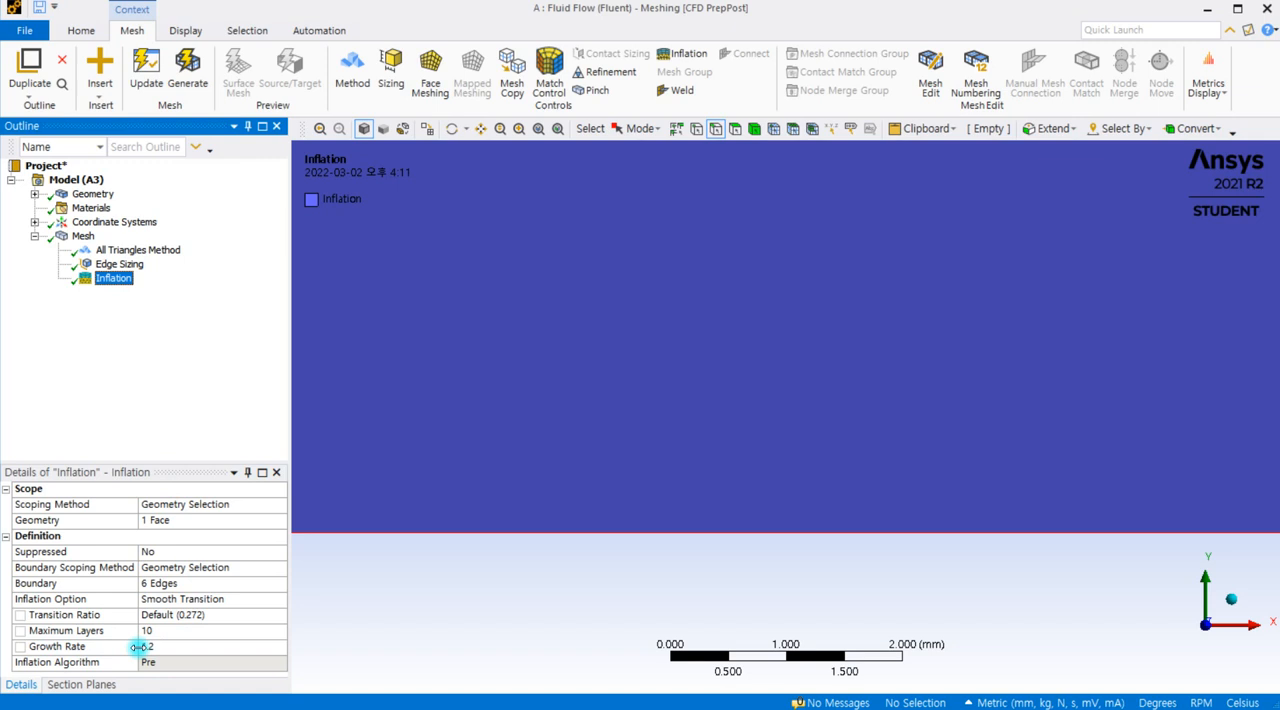
click(172, 600)
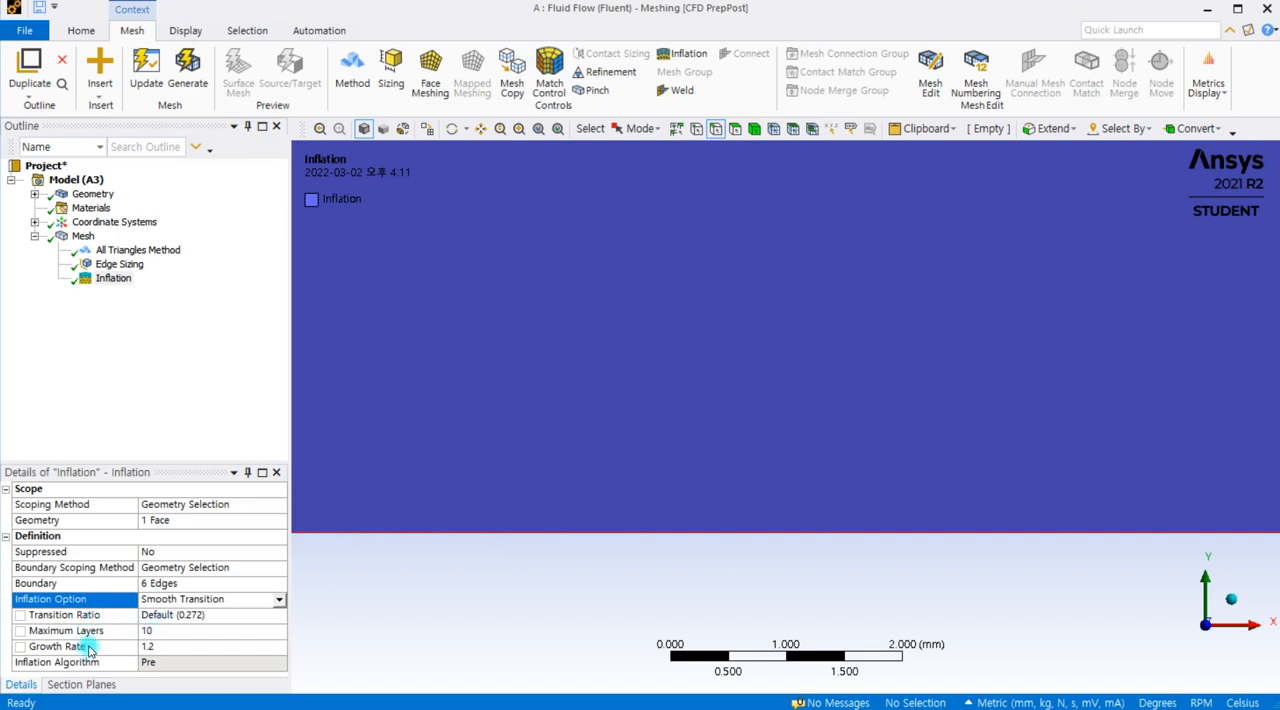
scroll(519, 479, down, 6)
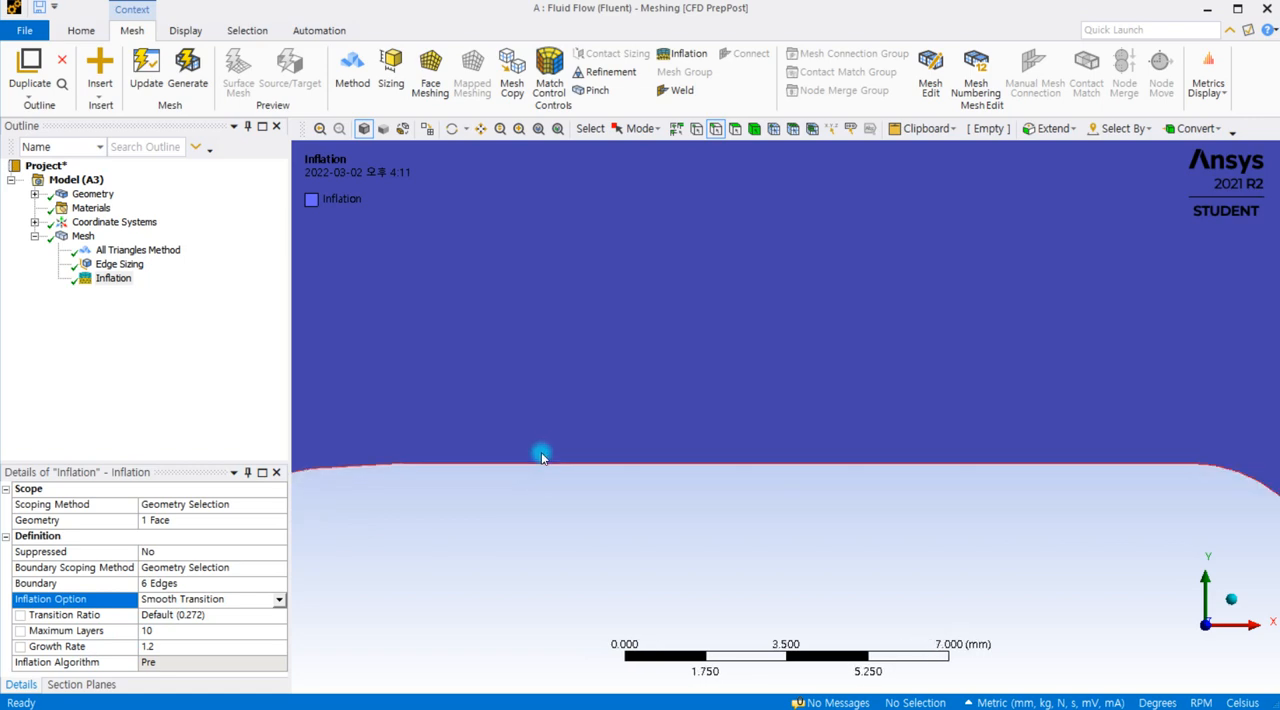
click(83, 236)
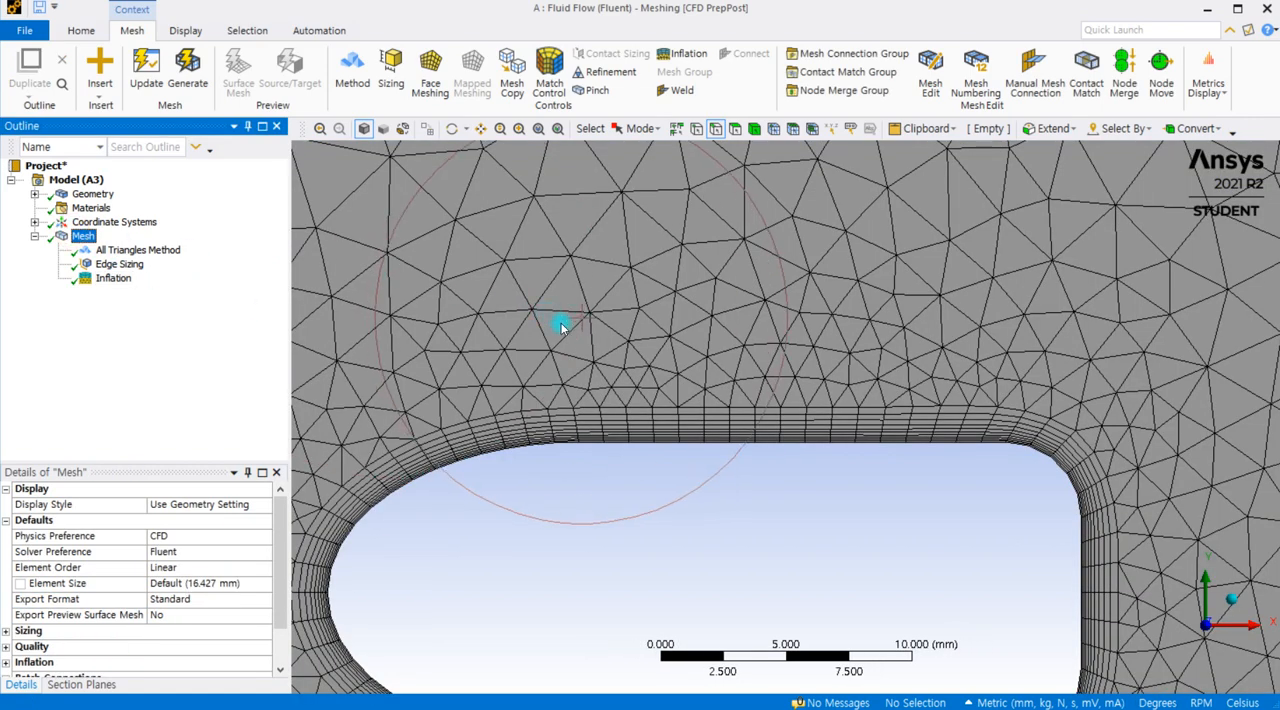
scroll(710, 426, up, 3)
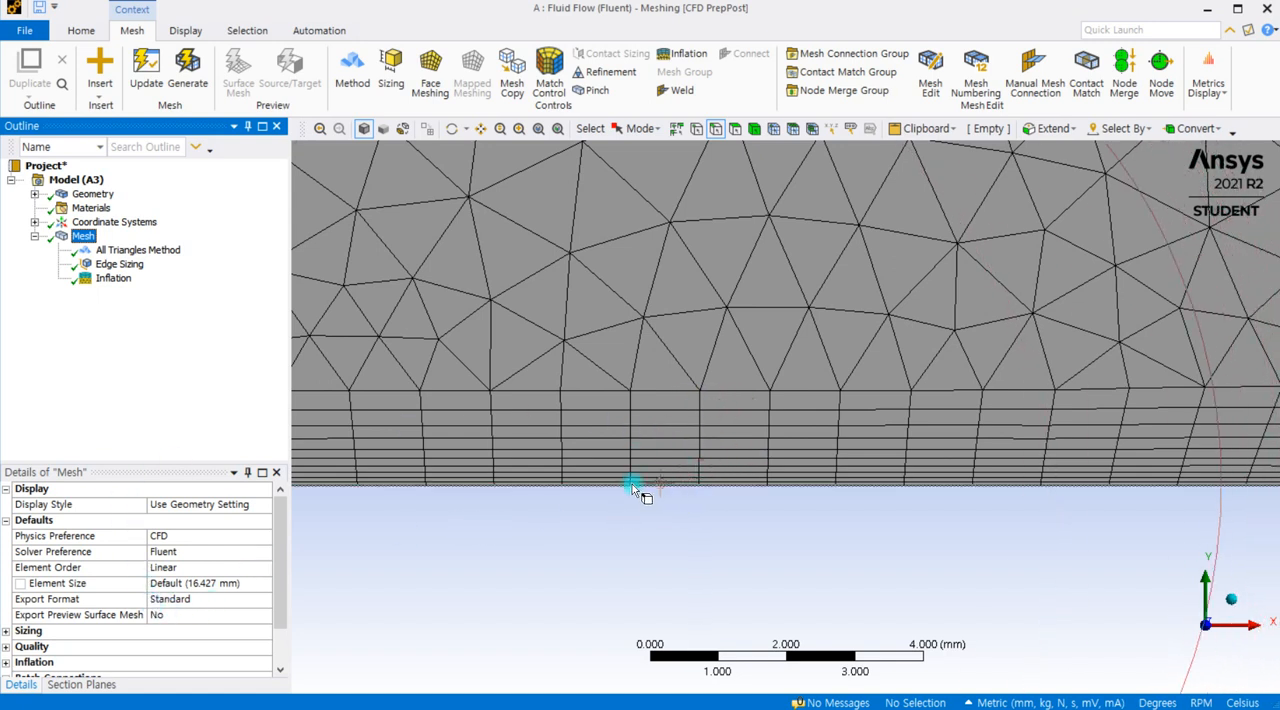
scroll(632, 484, up, 2)
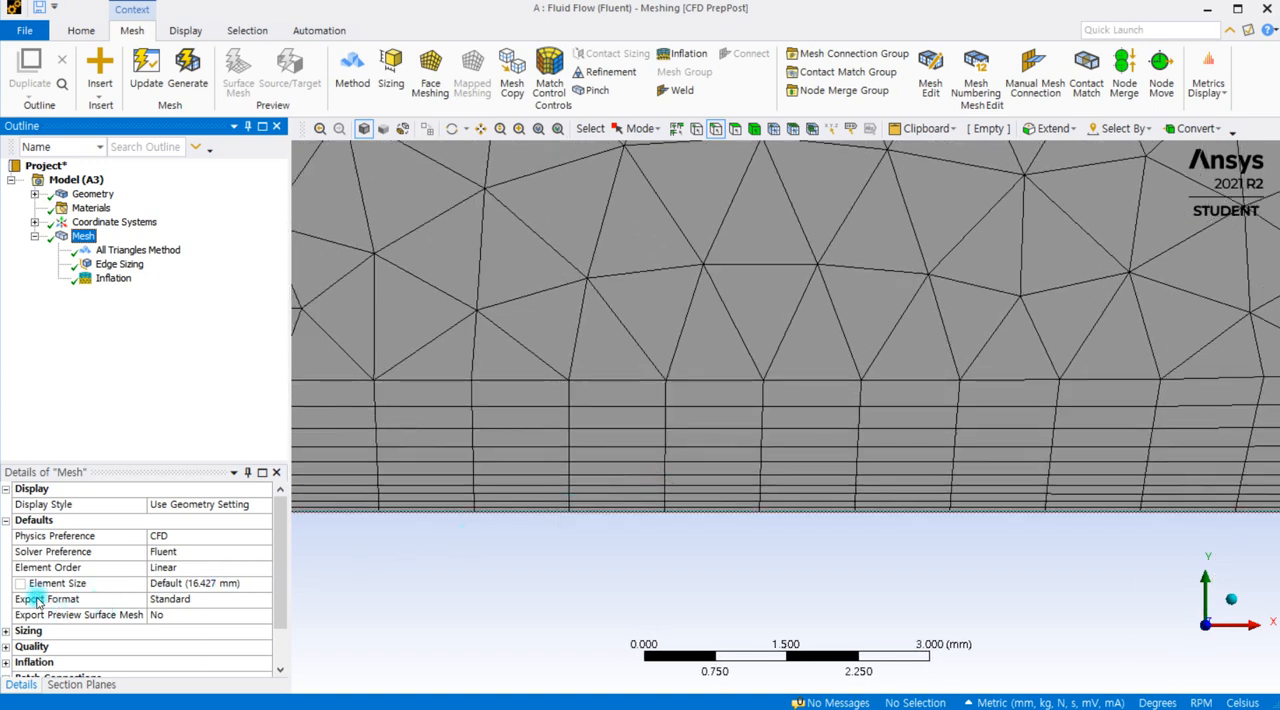
click(110, 278)
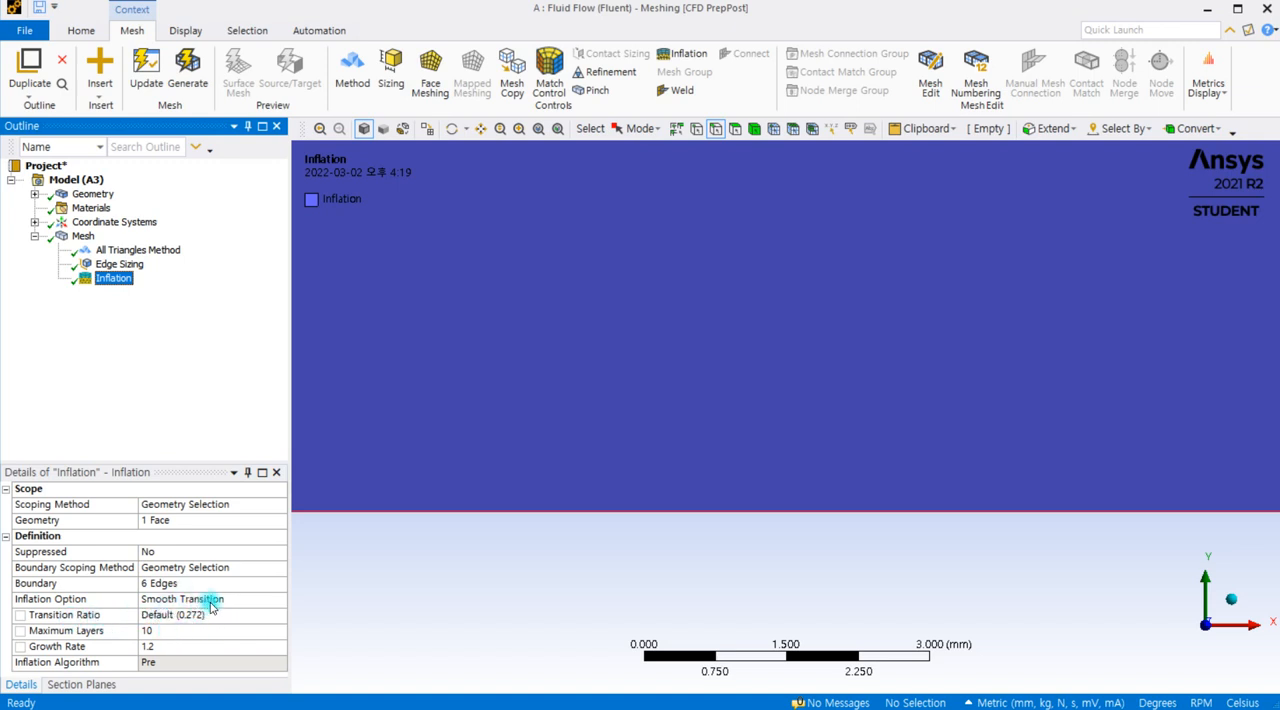
scroll(535, 483, down, 2)
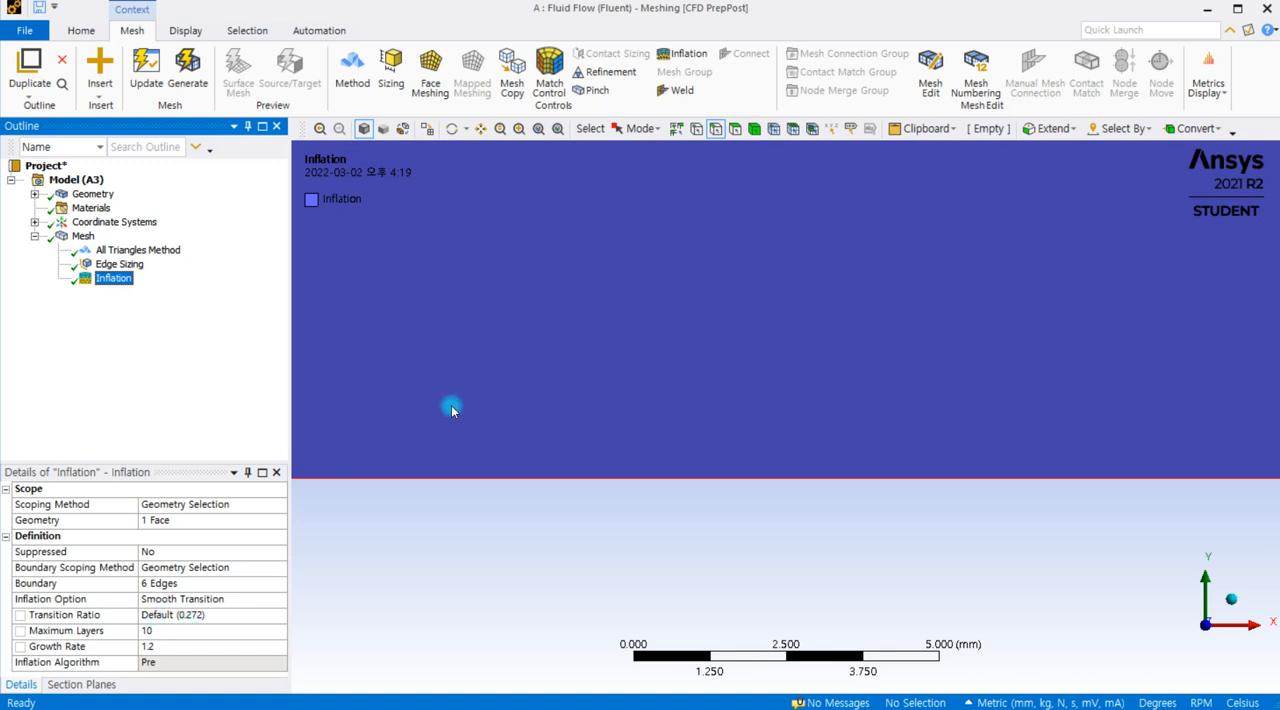
Step: Recheck the mesh and inflation details, and switch to the Snipping Tool capture comparing Smooth Transition, First Layer Thickness and Total Thickness
click(83, 236)
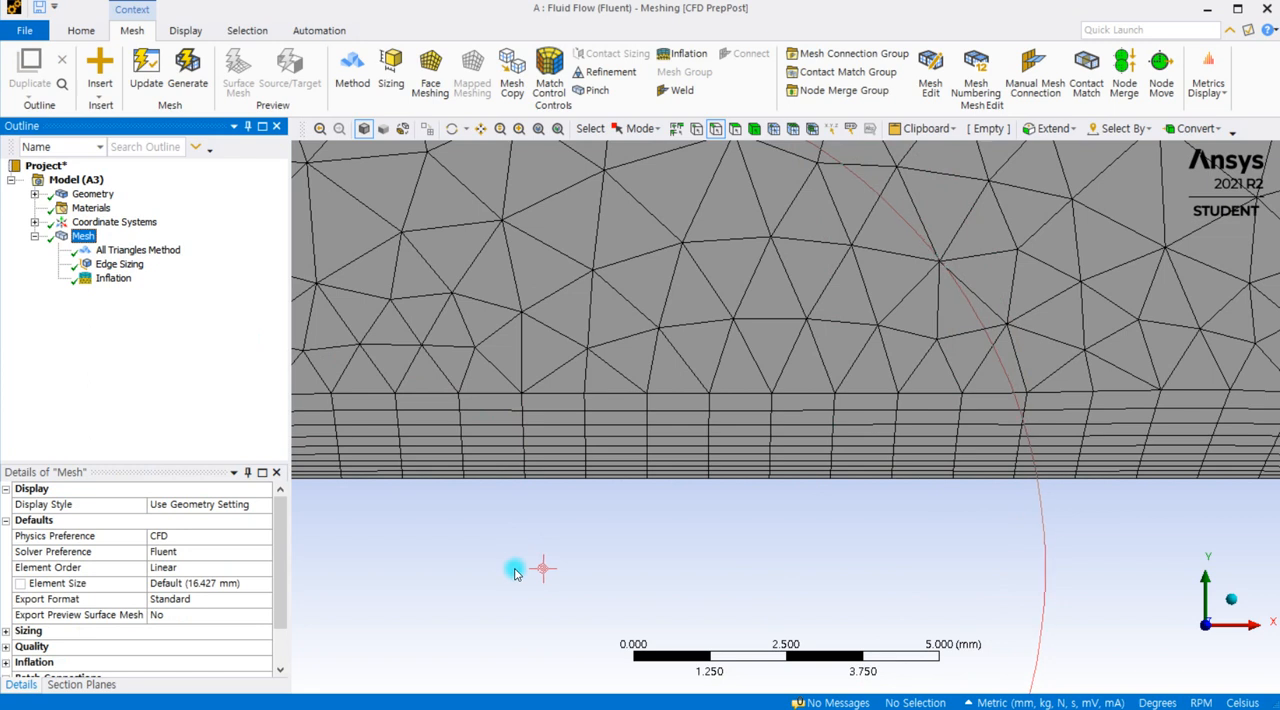
click(108, 251)
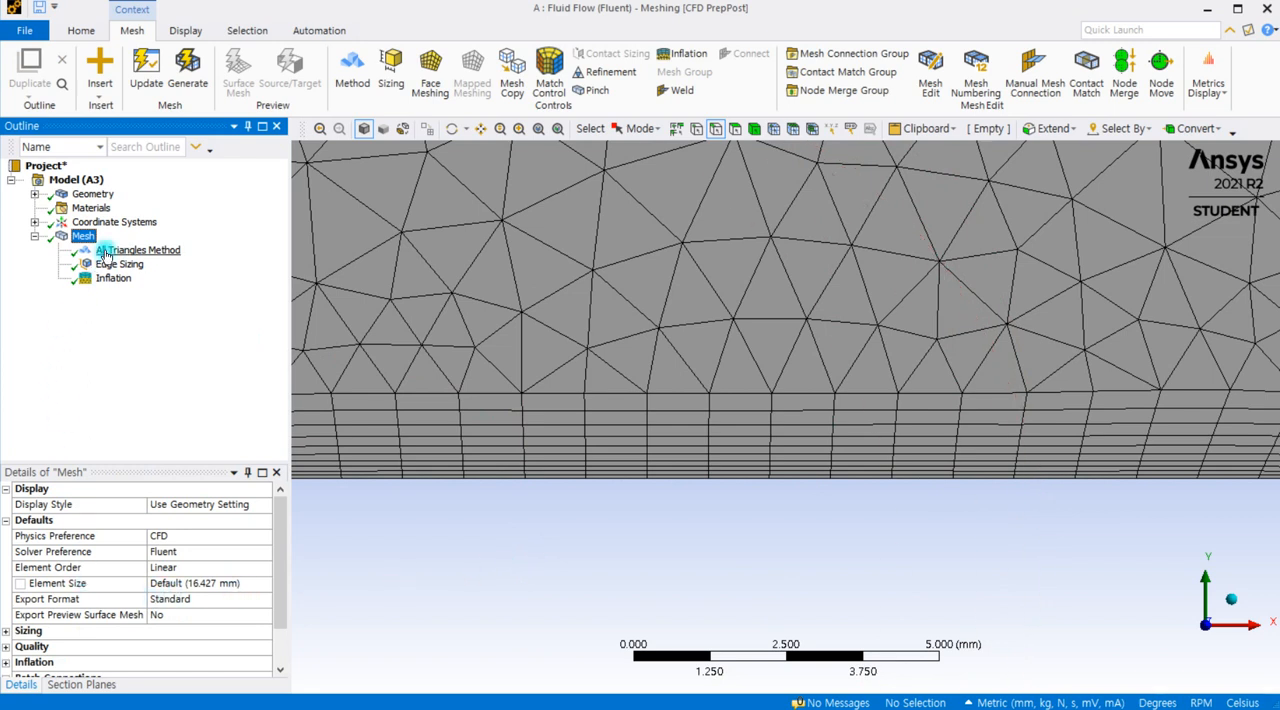
click(113, 278)
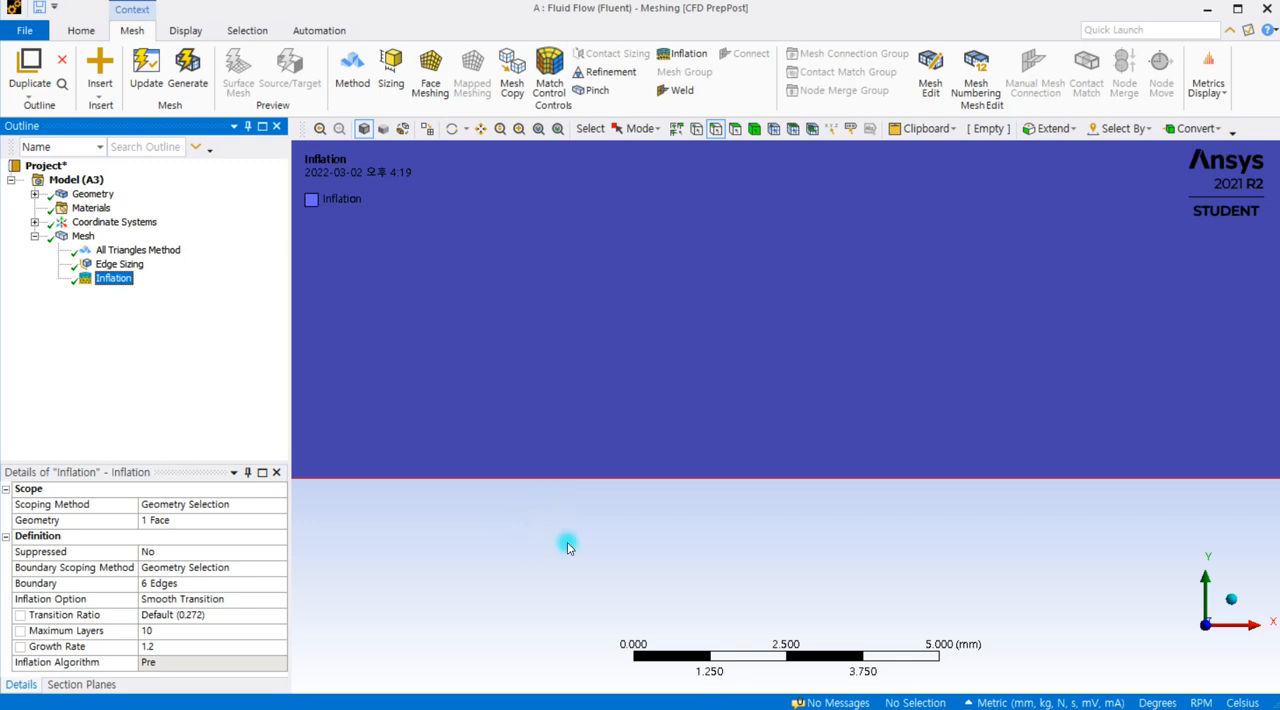
key(alt+Tab)
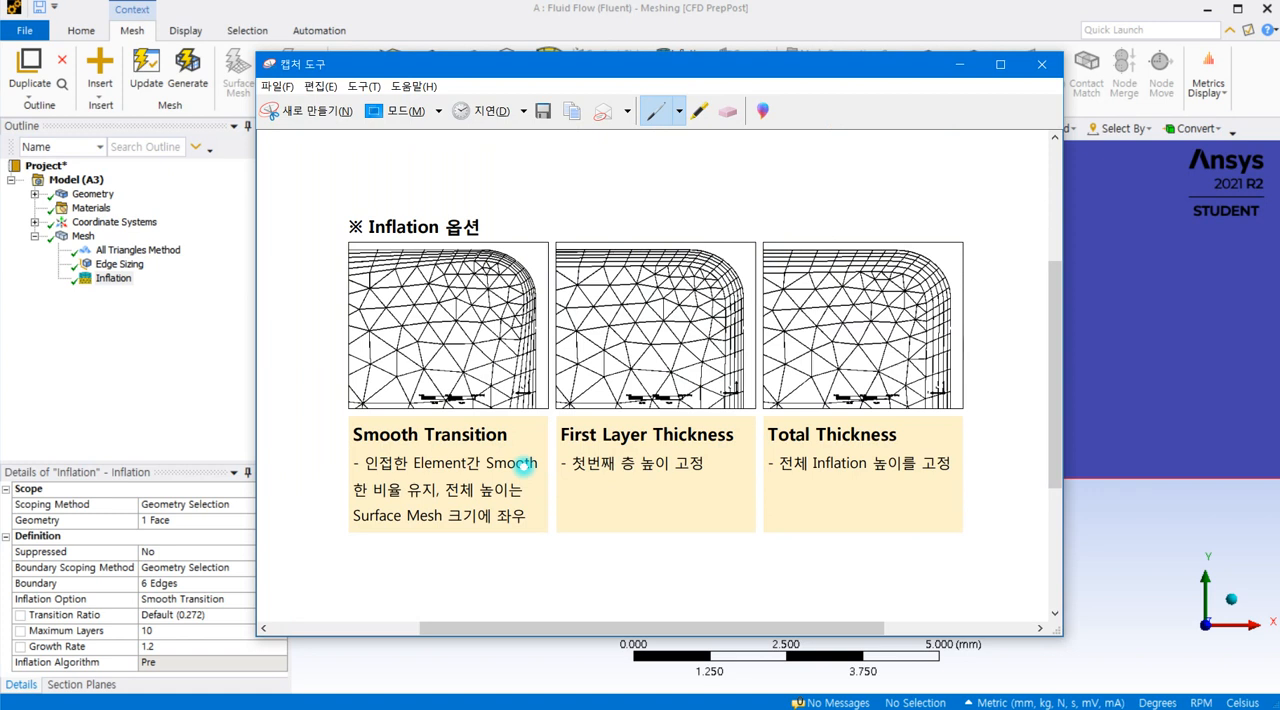